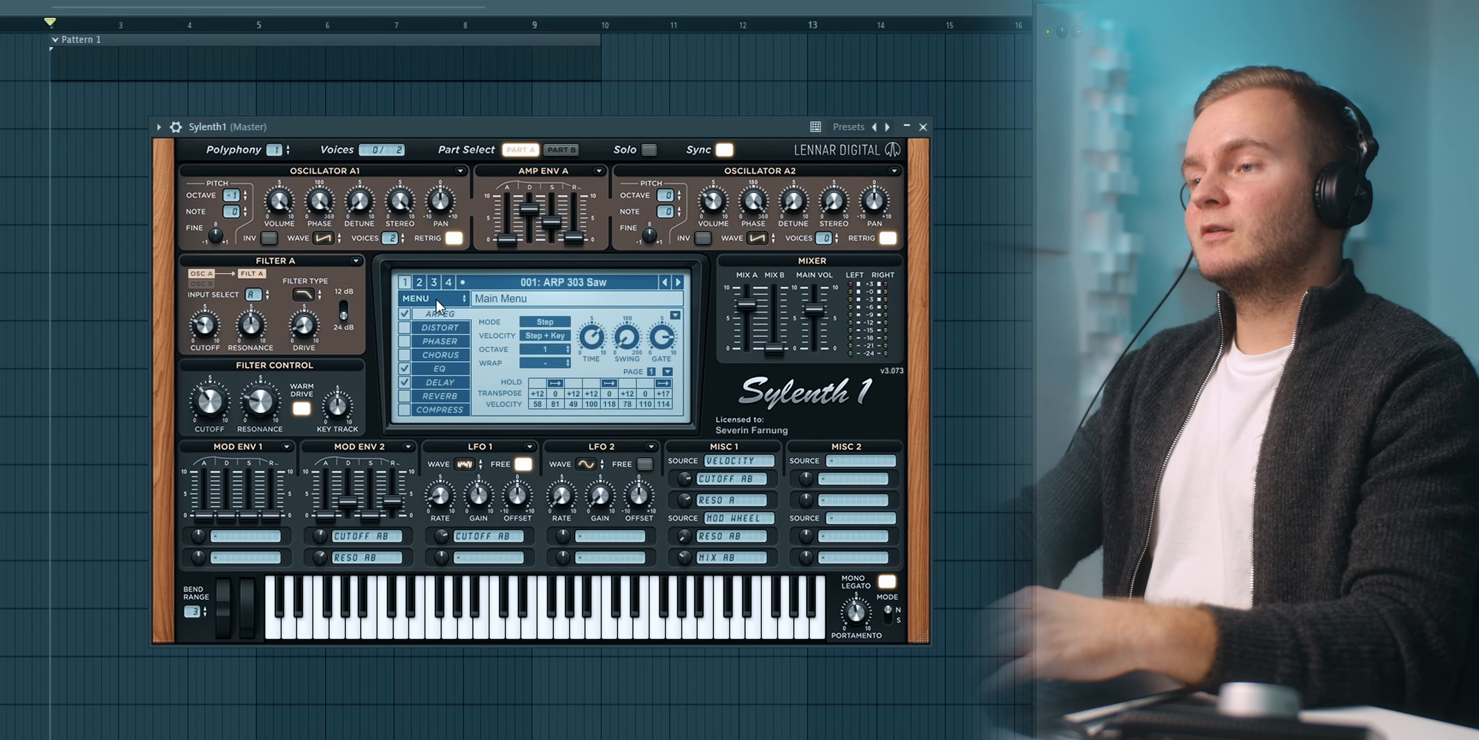
# Clear the current ARP 303 Saw preset to a blank Init patch in Sylenth1.
pyautogui.click(436, 299)
pyautogui.moveTo(437, 315)
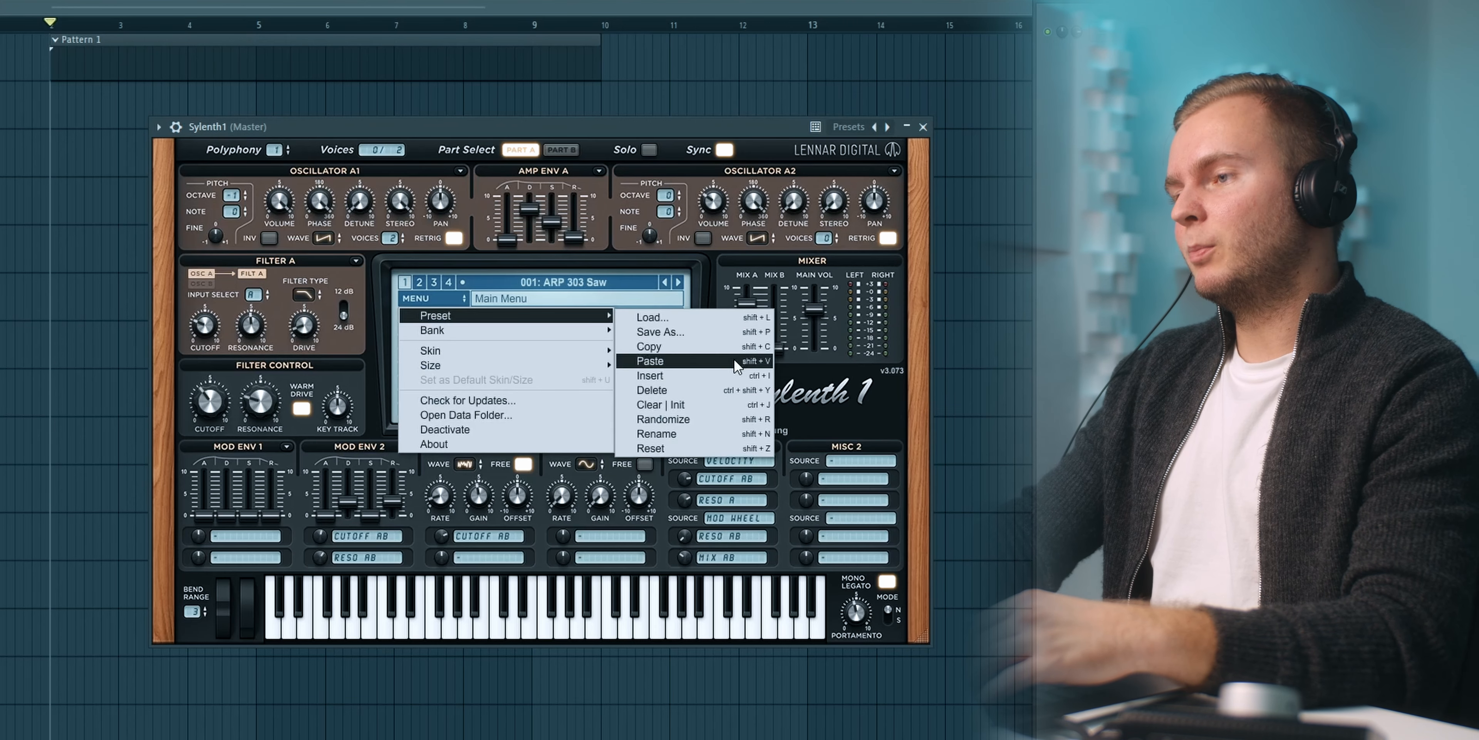
pyautogui.click(678, 379)
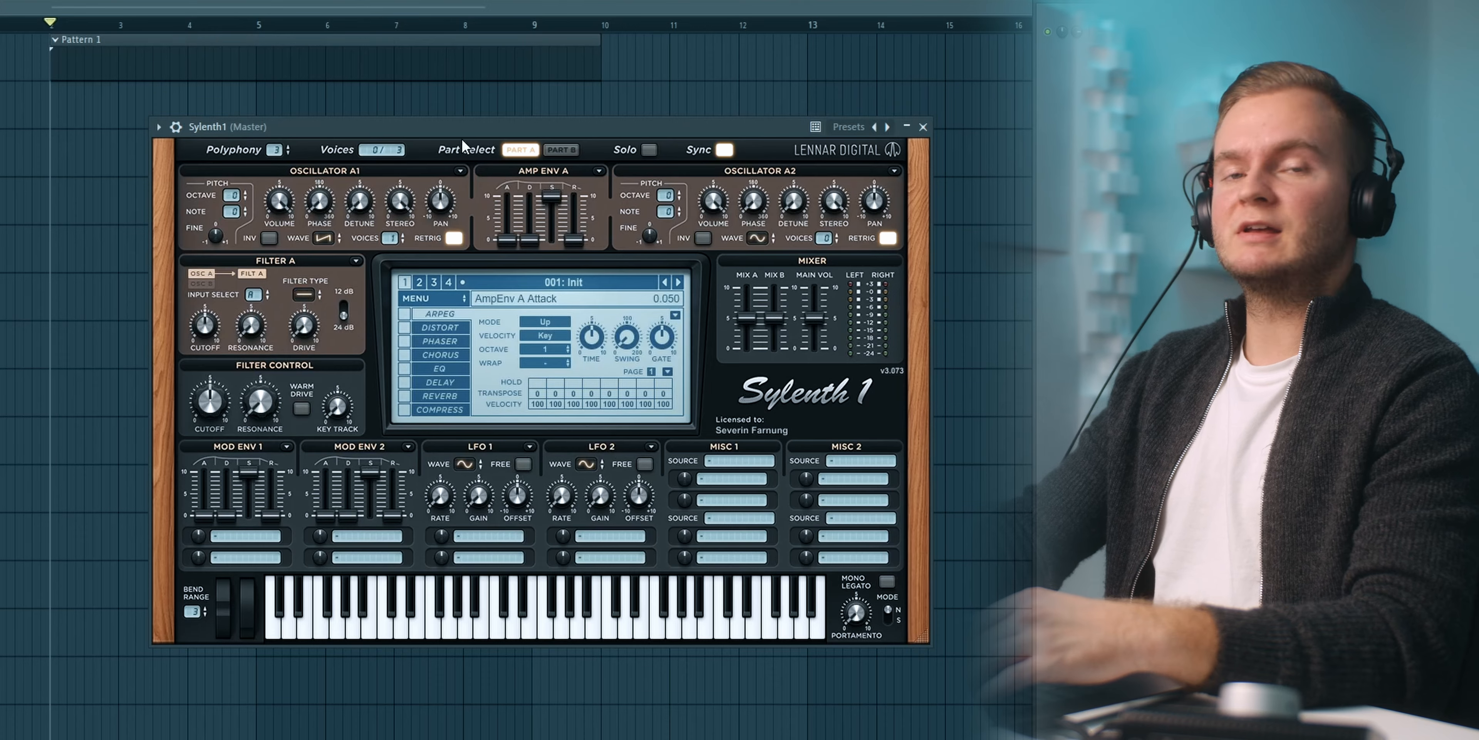
pyautogui.moveTo(463, 129); pyautogui.dragTo(490, 123)
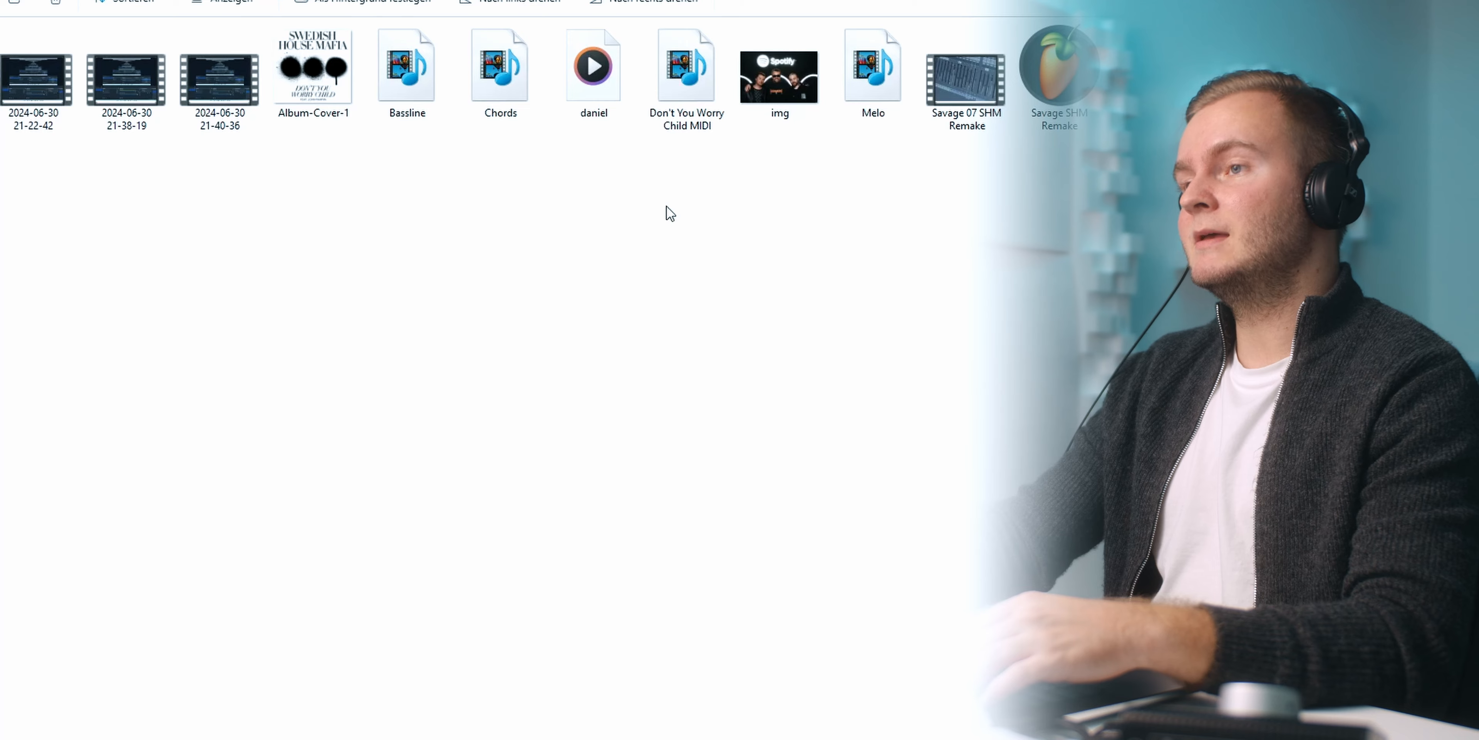
# Import the Don't You Worry Child MIDI file into FL Studio's piano roll and play it back through the initialized synth patch.
pyautogui.moveTo(697, 101); pyautogui.dragTo(869, 392)
pyautogui.hotkey('alt', 'Tab')
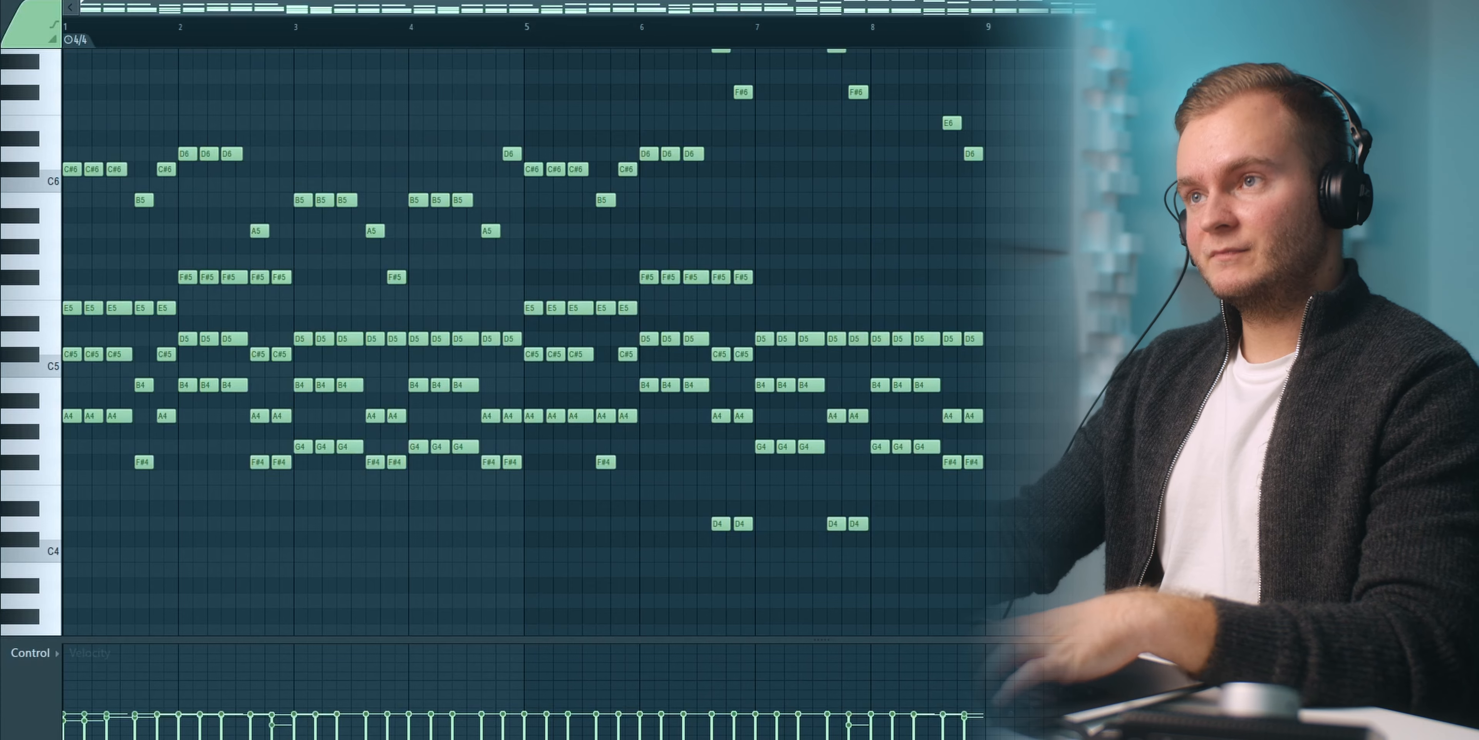
pyautogui.scroll(3, 845, 343)
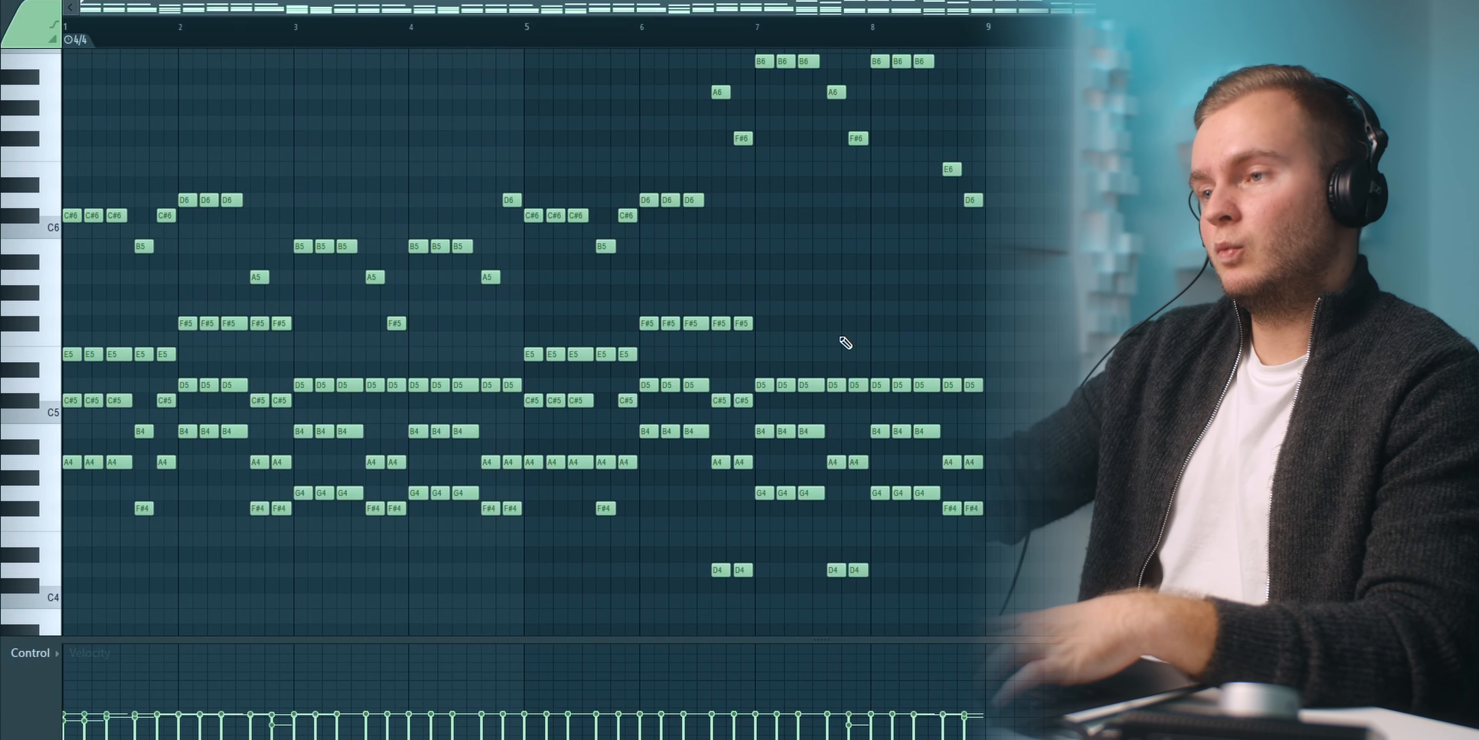
pyautogui.press('space')
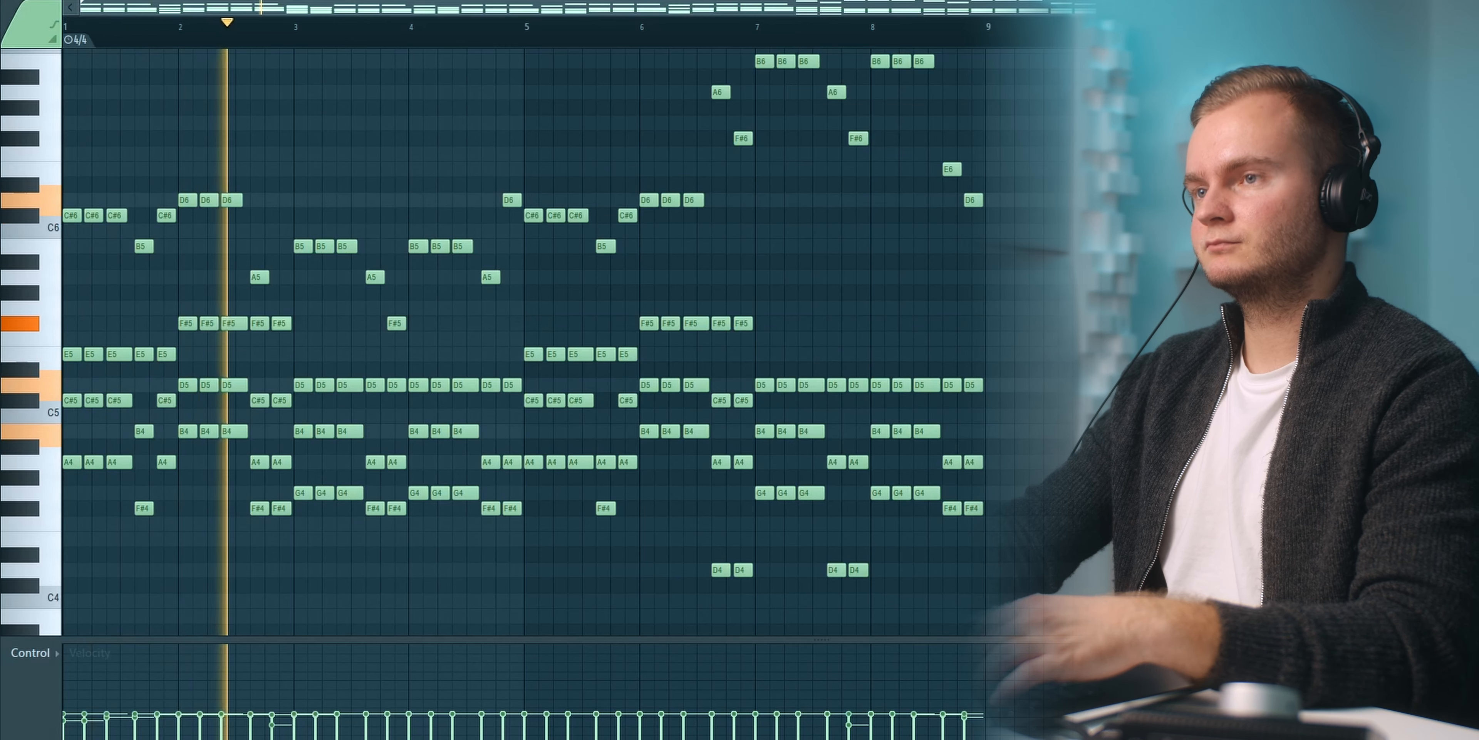
pyautogui.press('Tab')
pyautogui.moveTo(607, 126); pyautogui.dragTo(875, 142)
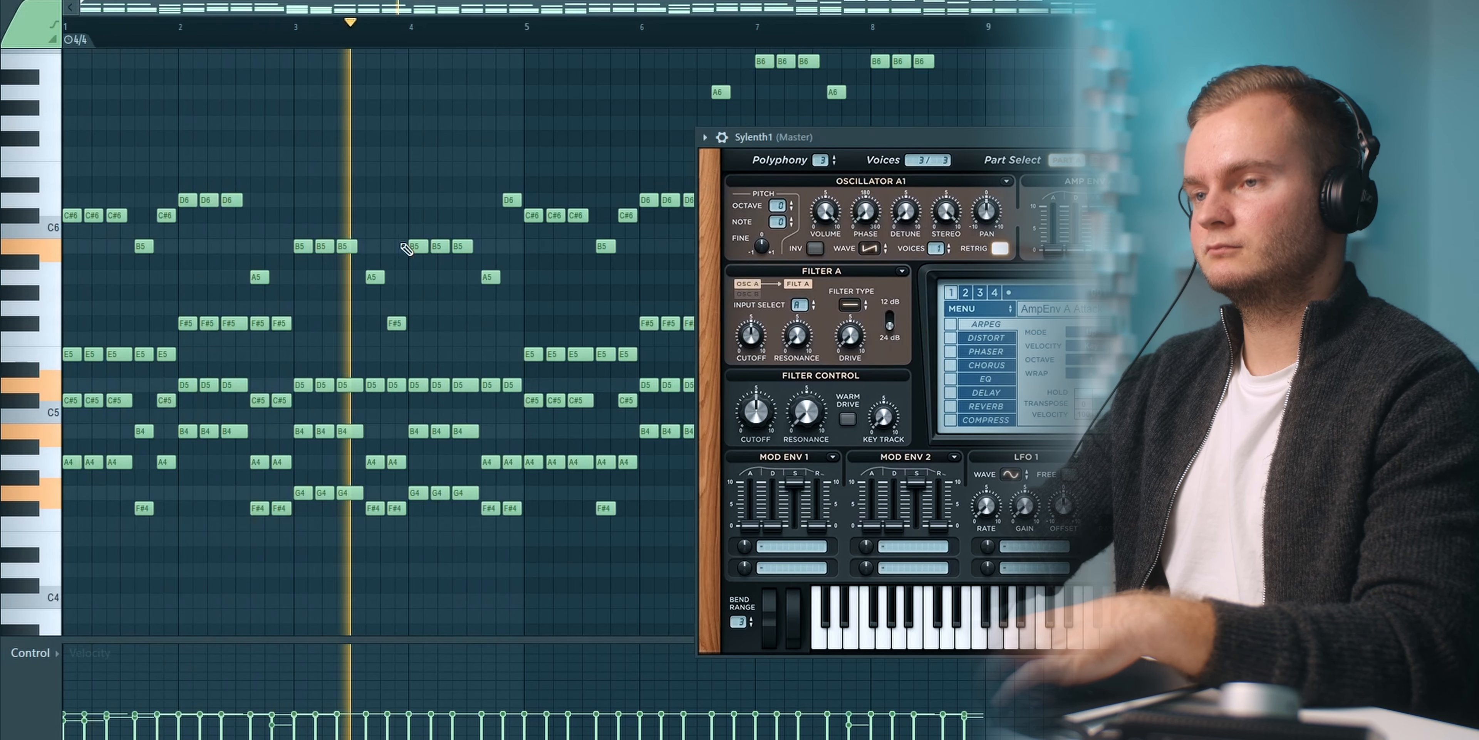
pyautogui.scroll(-3, 516, 250)
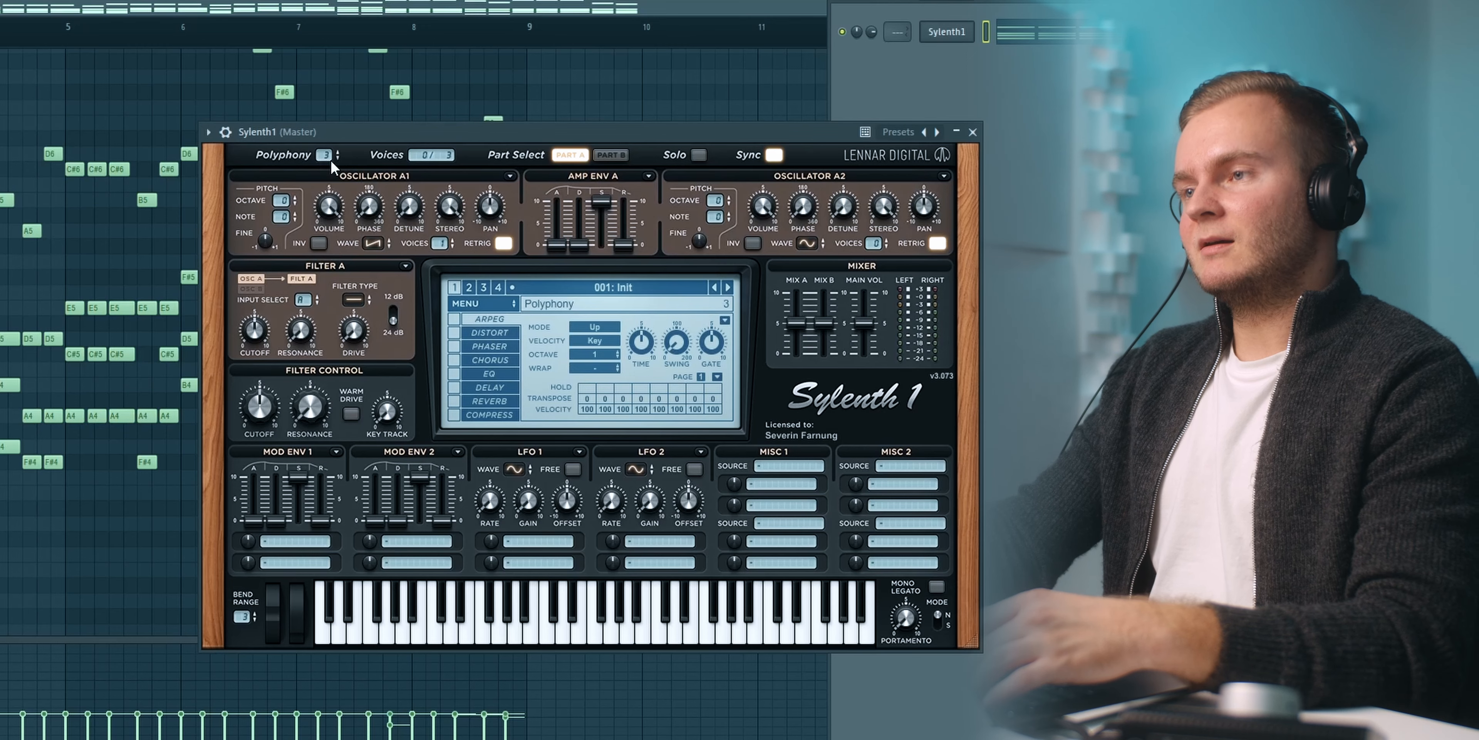
# Set the synth's polyphony to 8 and give Oscillator A1 8 voices.
pyautogui.moveTo(331, 161); pyautogui.dragTo(350, 133)
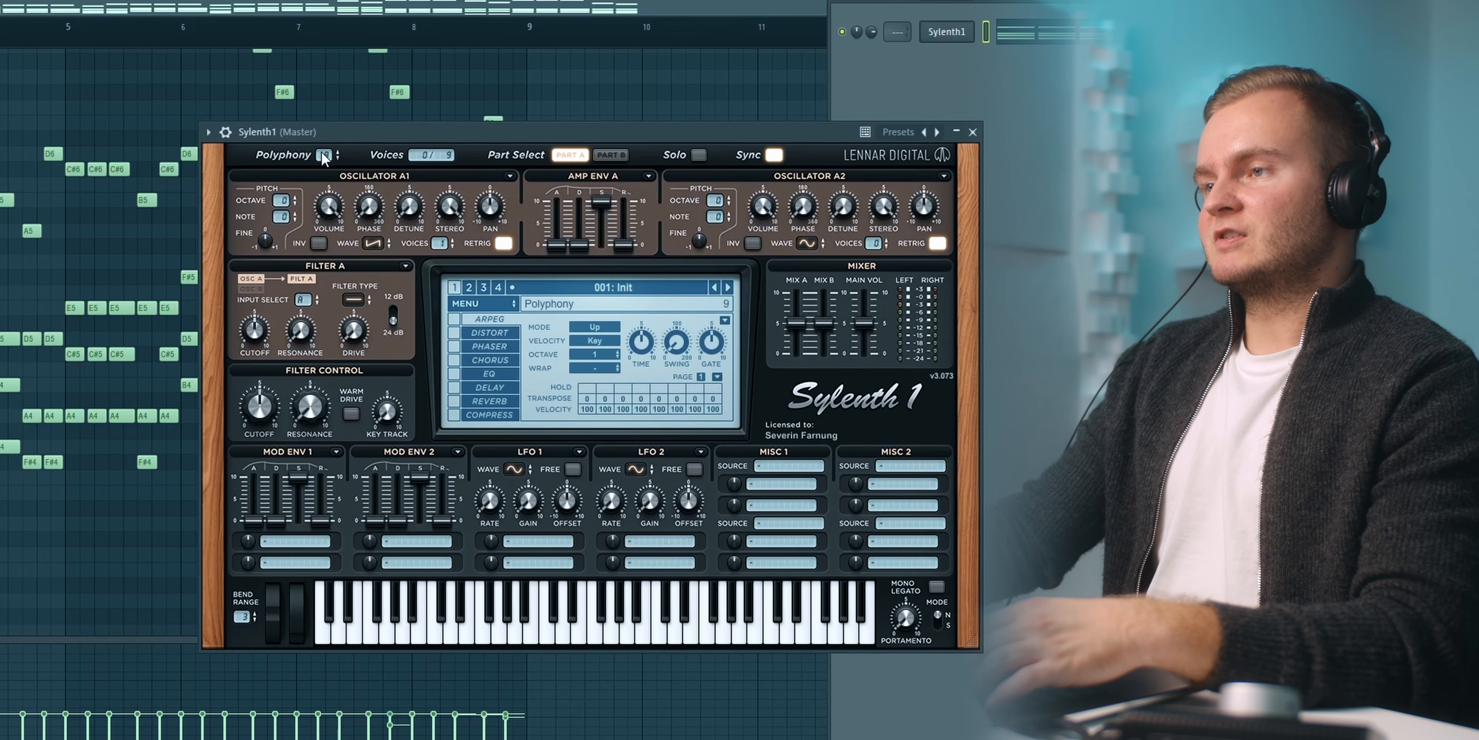
pyautogui.moveTo(336, 125); pyautogui.dragTo(304, 152)
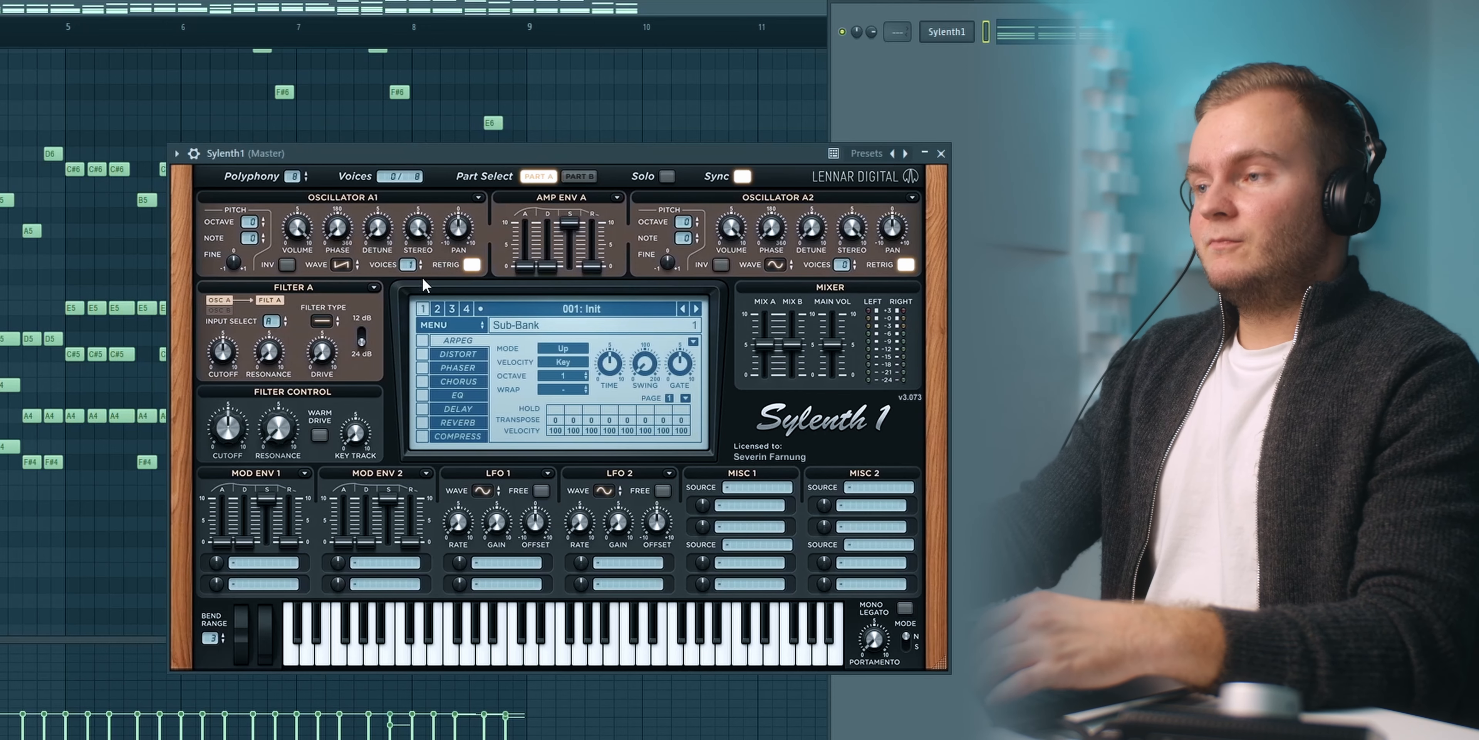
pyautogui.moveTo(410, 265); pyautogui.dragTo(448, 91)
pyautogui.moveTo(448, 155); pyautogui.dragTo(321, 125)
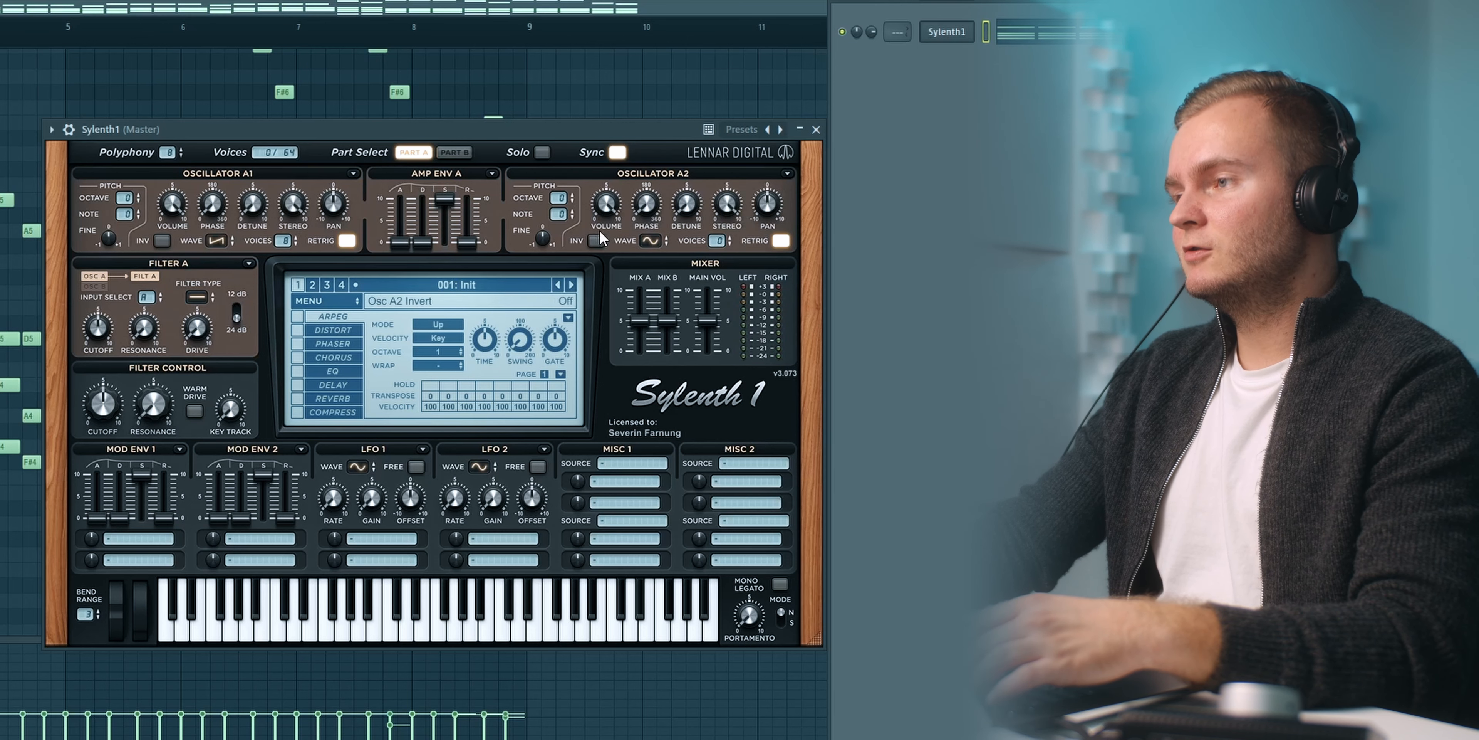
# Set Oscillator A2 to a Saw wave with 8 voices and disable its retrigger.
pyautogui.click(651, 241)
pyautogui.click(672, 270)
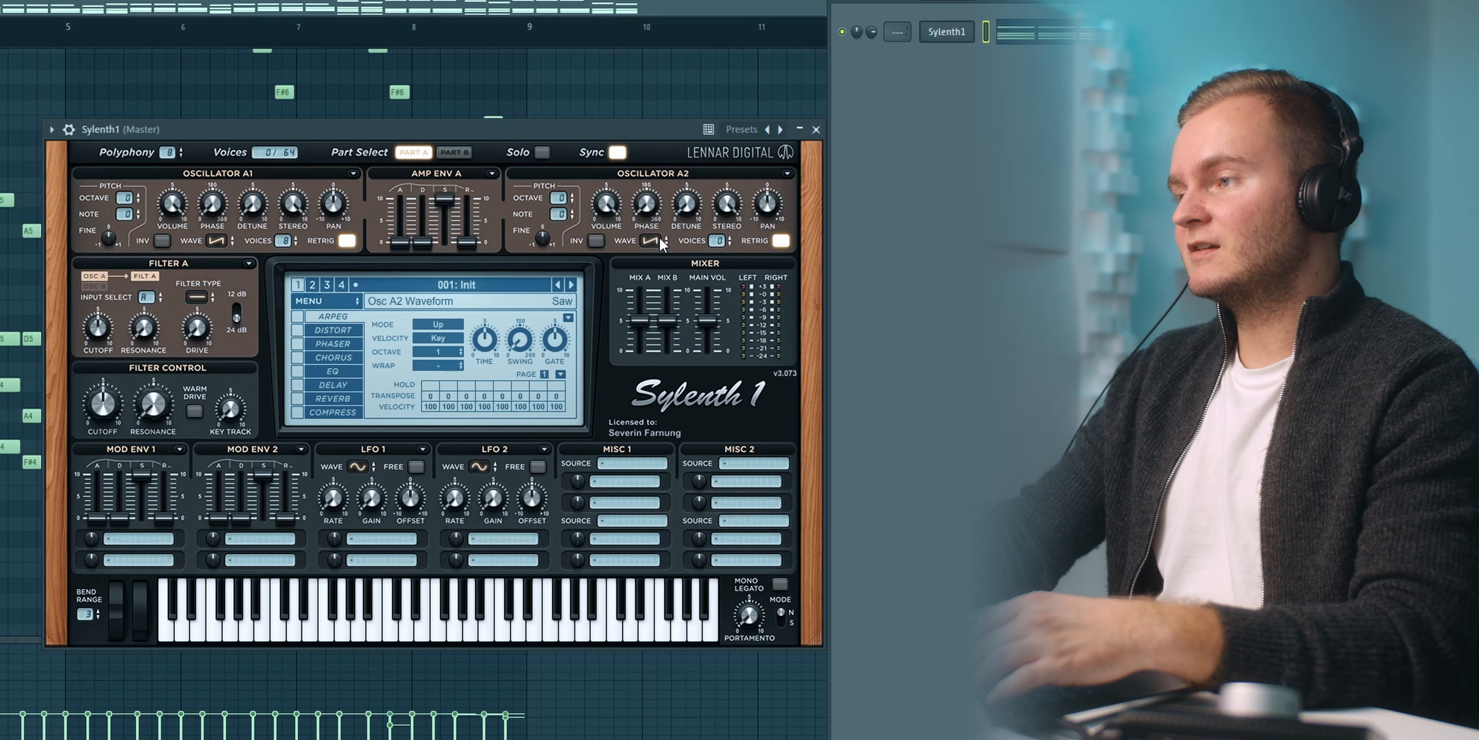
pyautogui.moveTo(718, 242); pyautogui.dragTo(770, 52)
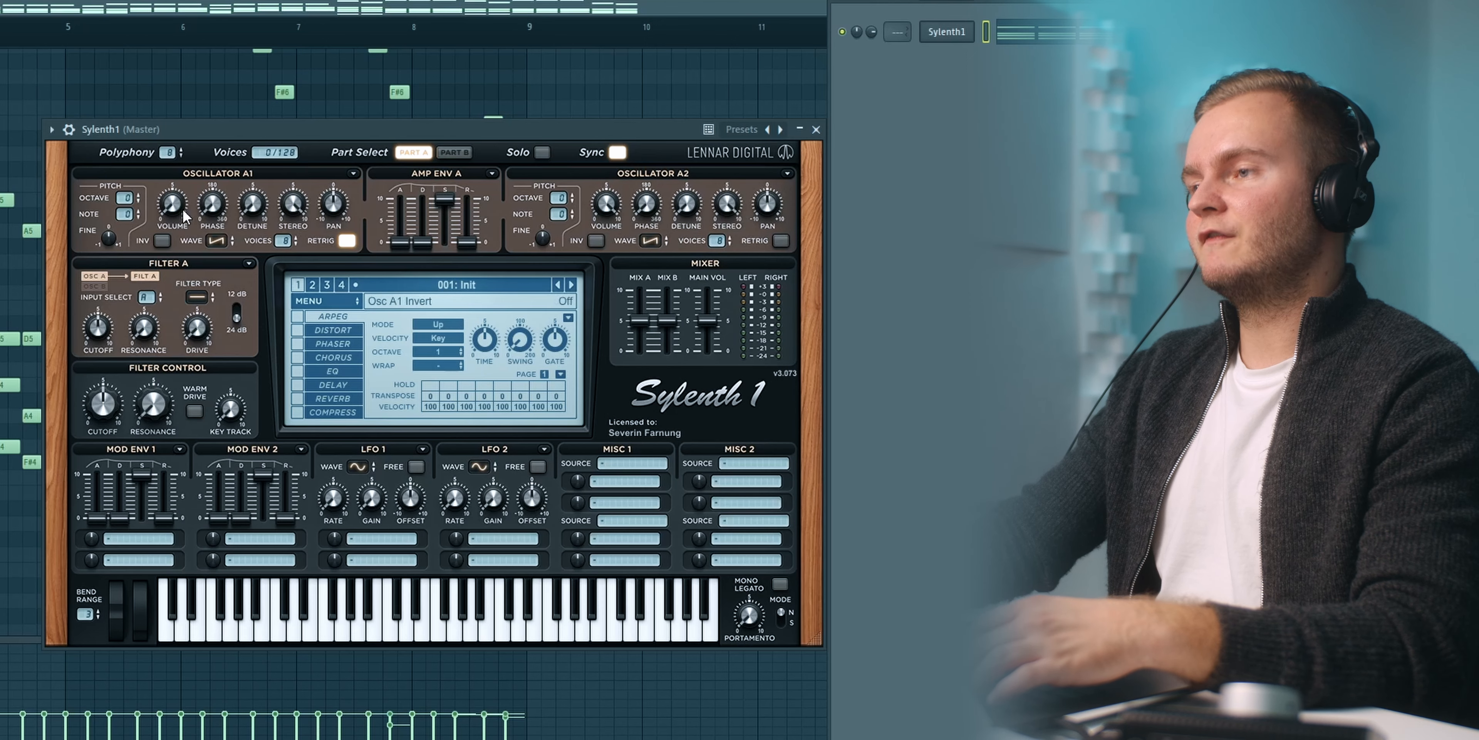
pyautogui.moveTo(628, 127); pyautogui.dragTo(608, 132)
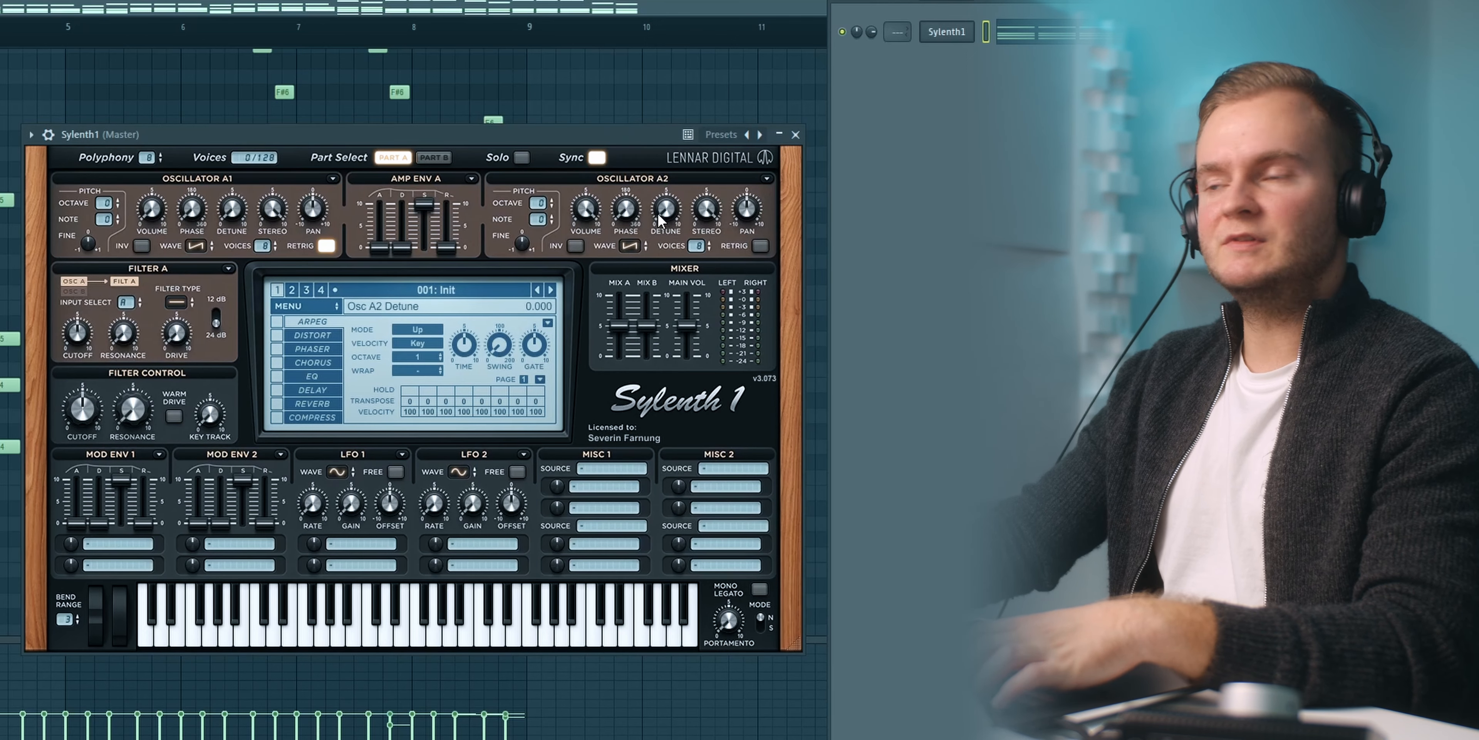
# Raise Oscillator A2's detune and set Oscillator A1's volume to about 4.6.
pyautogui.moveTo(621, 141); pyautogui.dragTo(632, 138)
pyautogui.moveTo(688, 176); pyautogui.dragTo(692, 152)
pyautogui.moveTo(682, 211)
pyautogui.mouseDown()
pyautogui.moveTo(691, 200)
pyautogui.moveTo(685, 216)
pyautogui.mouseUp()
pyautogui.moveTo(648, 138); pyautogui.dragTo(668, 132)
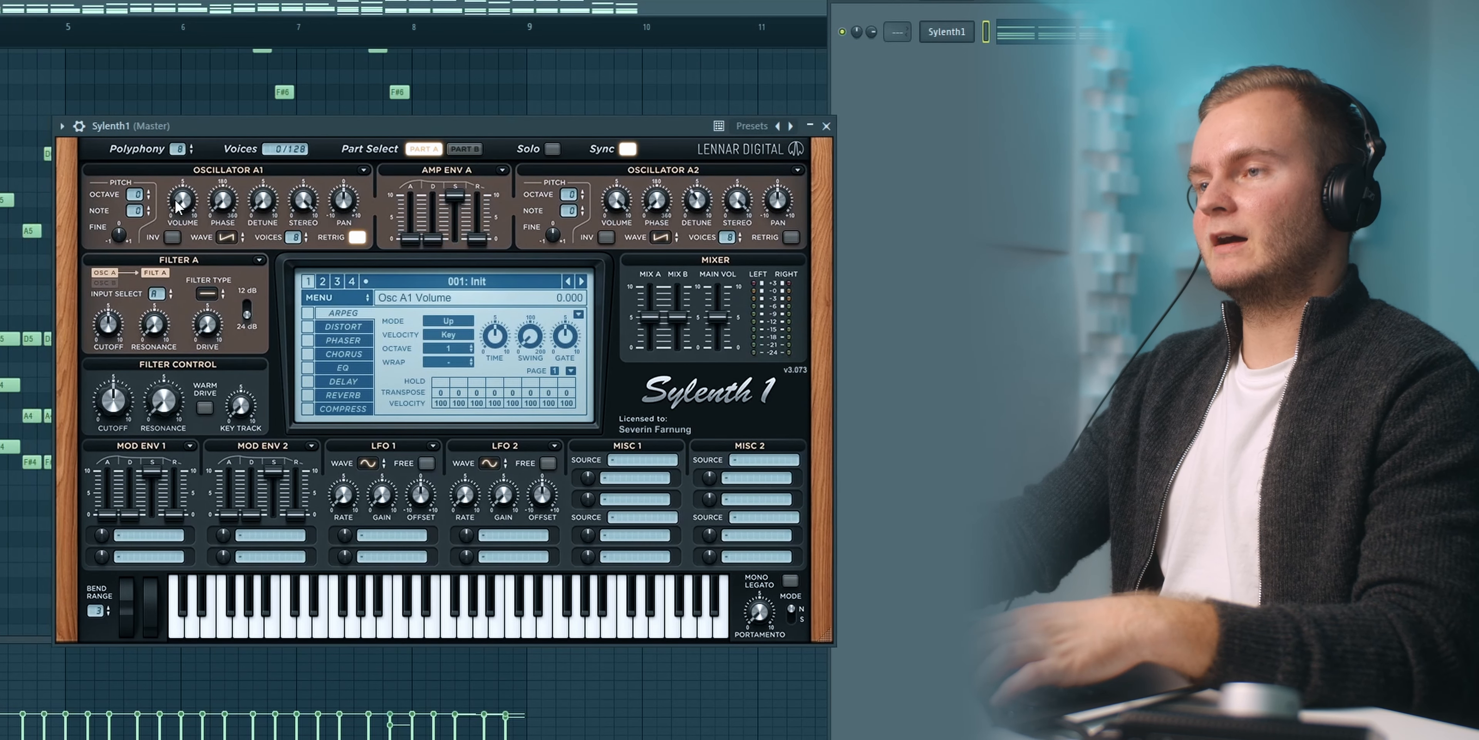
pyautogui.moveTo(195, 124); pyautogui.dragTo(240, 117)
pyautogui.scroll(1, 213, 199)
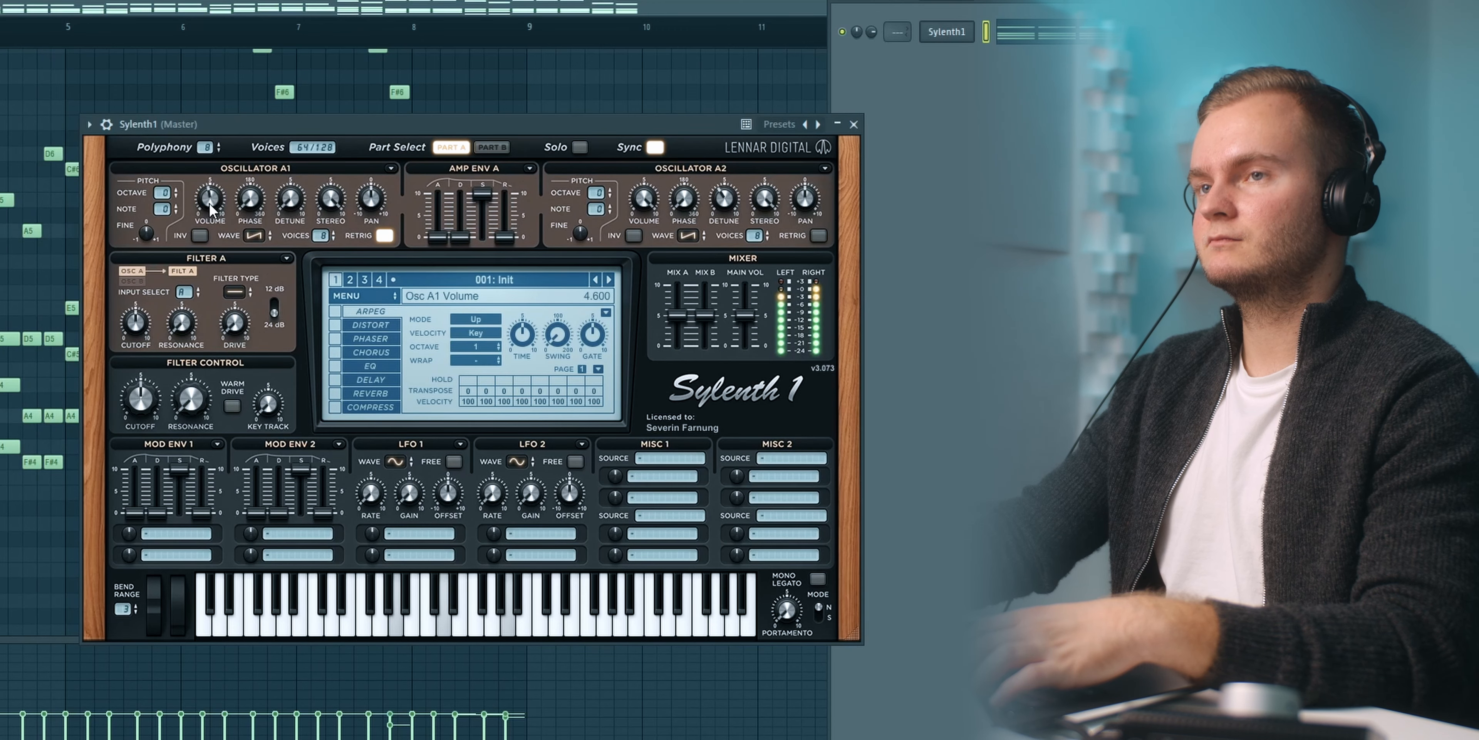
pyautogui.scroll(1, 210, 200)
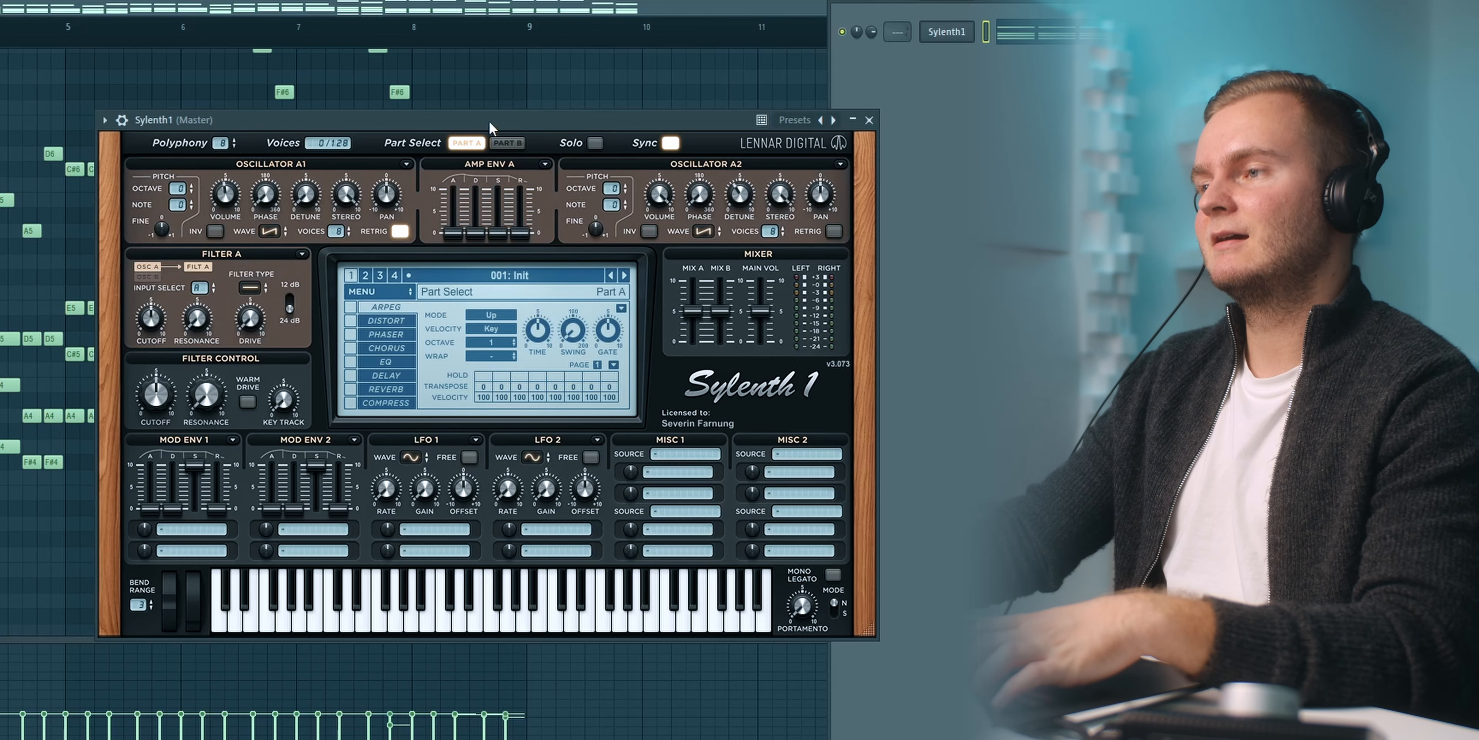
# Raise the decay of Amp Env A and lower its sustain to 0 during playback.
pyautogui.moveTo(490, 121); pyautogui.dragTo(499, 113)
pyautogui.press('space')
pyautogui.moveTo(485, 226); pyautogui.dragTo(504, 164)
pyautogui.moveTo(485, 208); pyautogui.dragTo(484, 204)
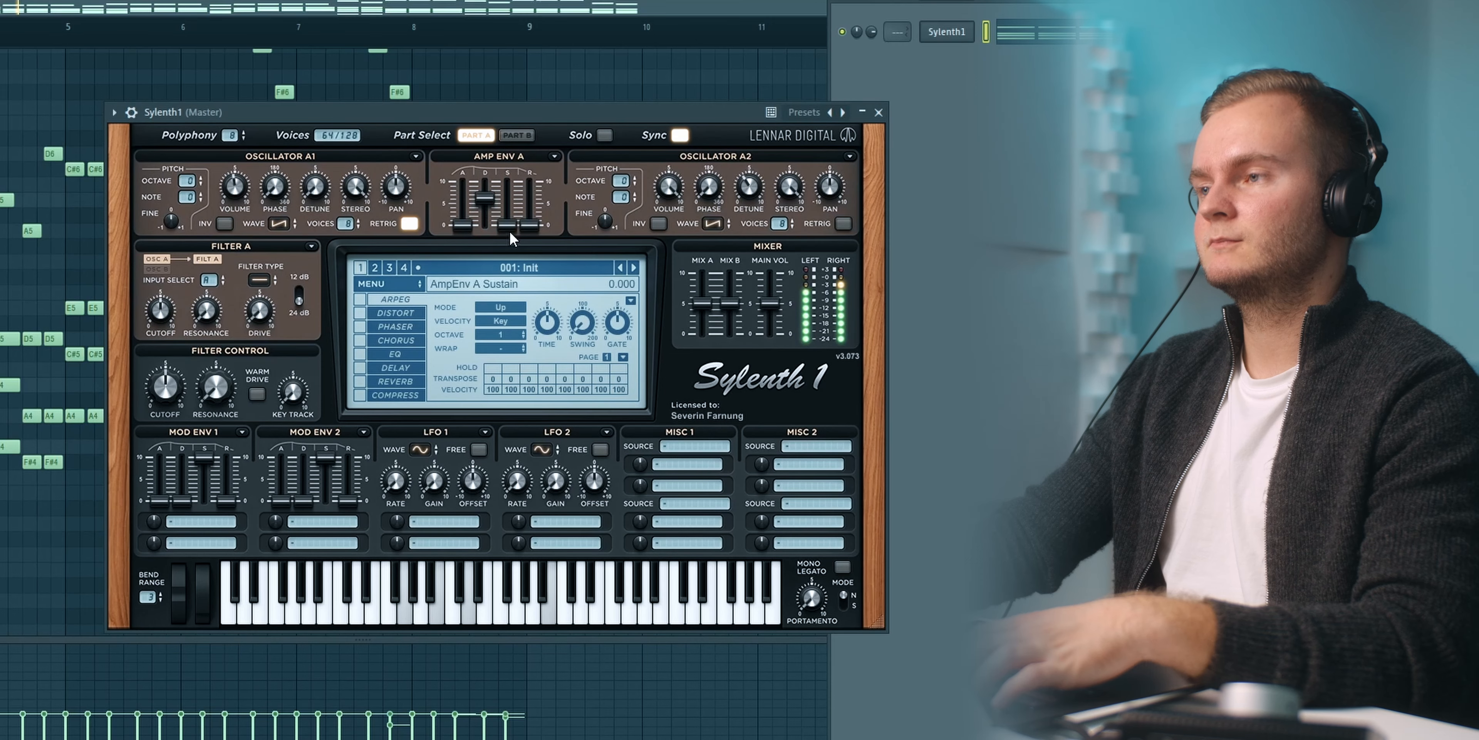
pyautogui.moveTo(508, 106); pyautogui.dragTo(526, 106)
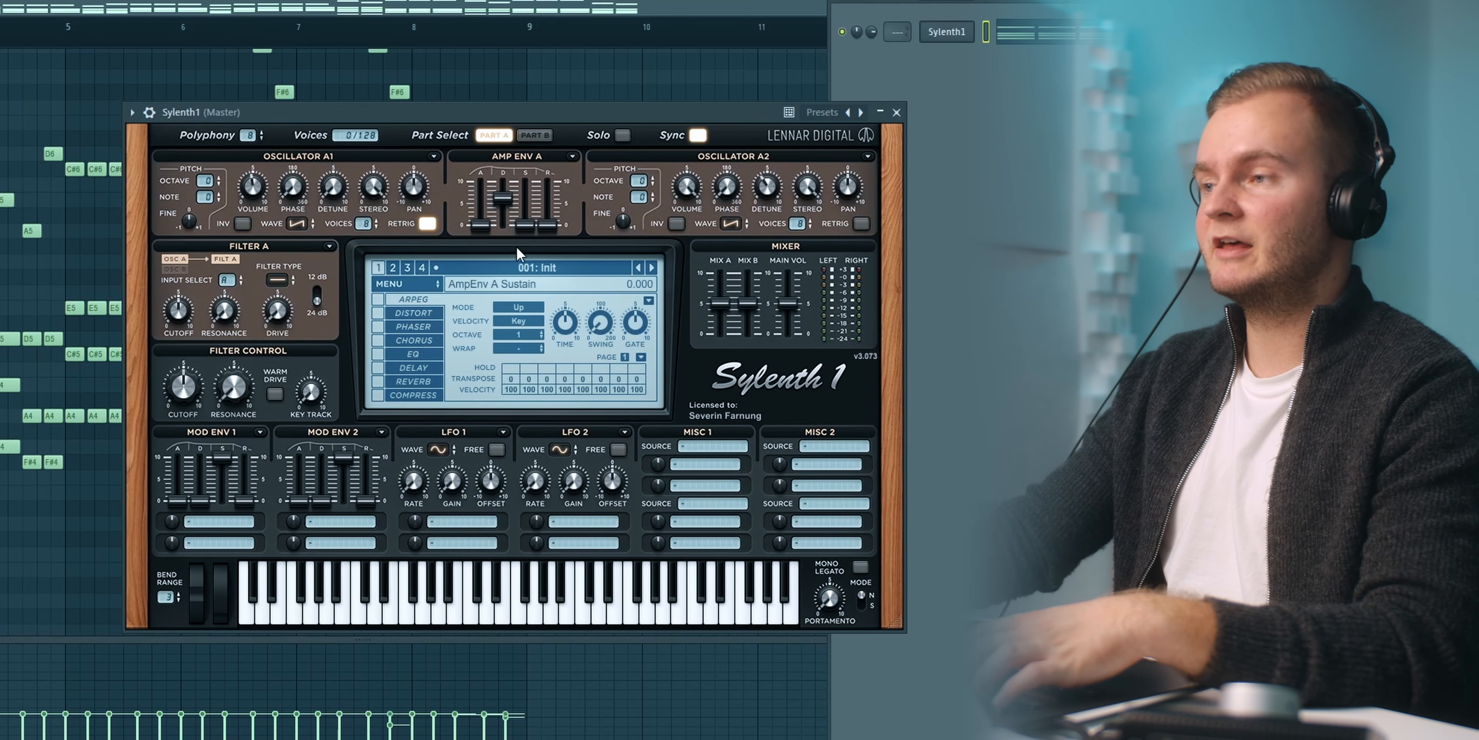
# Set Amp Env A's sustain to about 4.68 while listening to the pattern.
pyautogui.moveTo(524, 226); pyautogui.dragTo(537, 213)
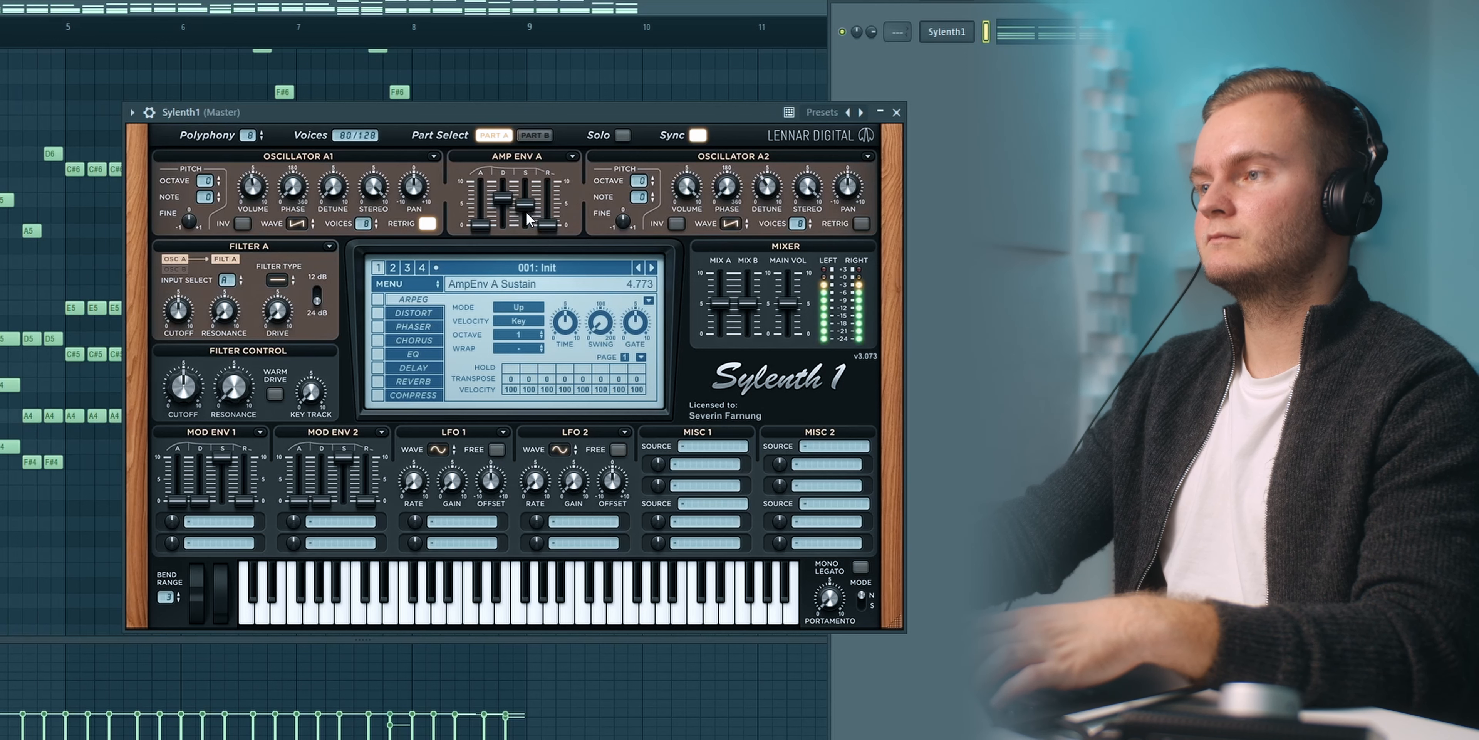
pyautogui.moveTo(528, 221); pyautogui.dragTo(530, 218)
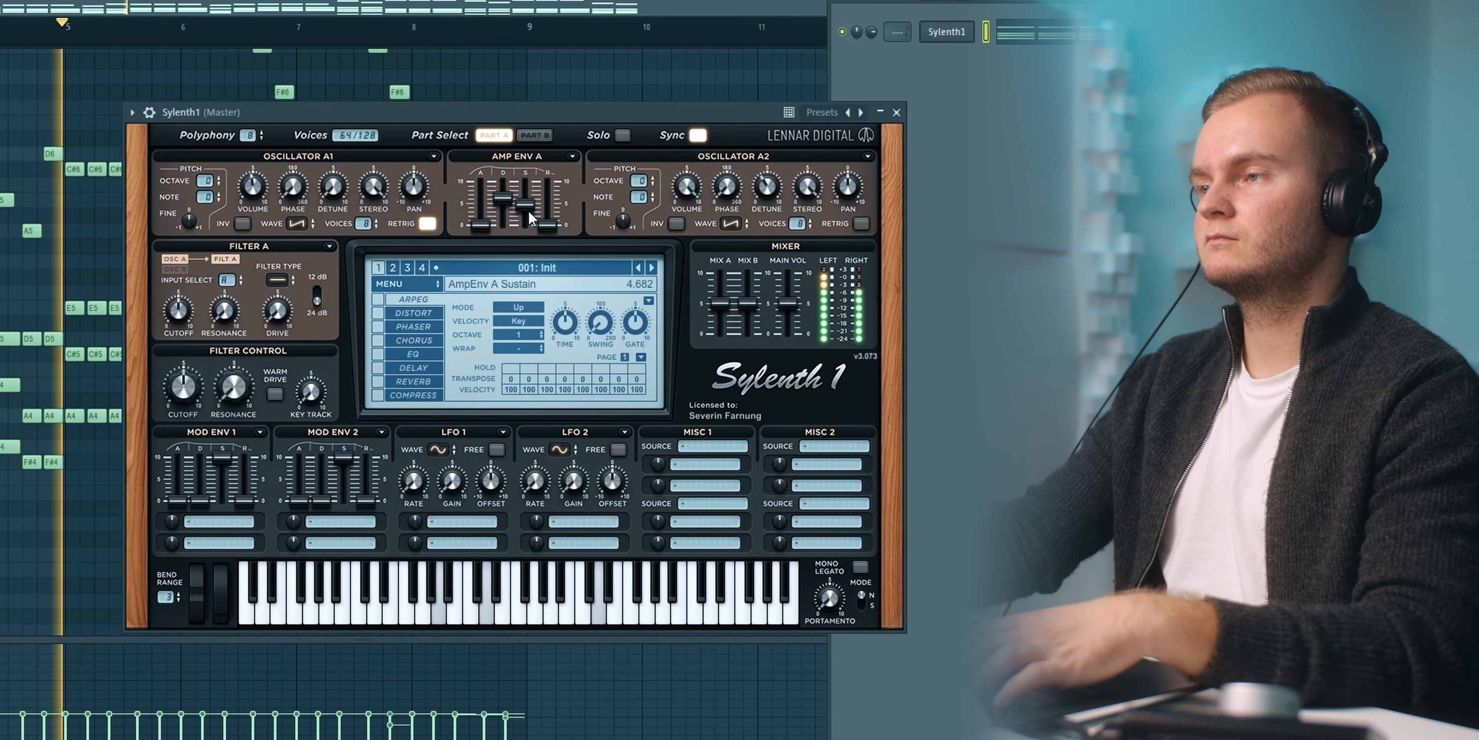
pyautogui.press('space')
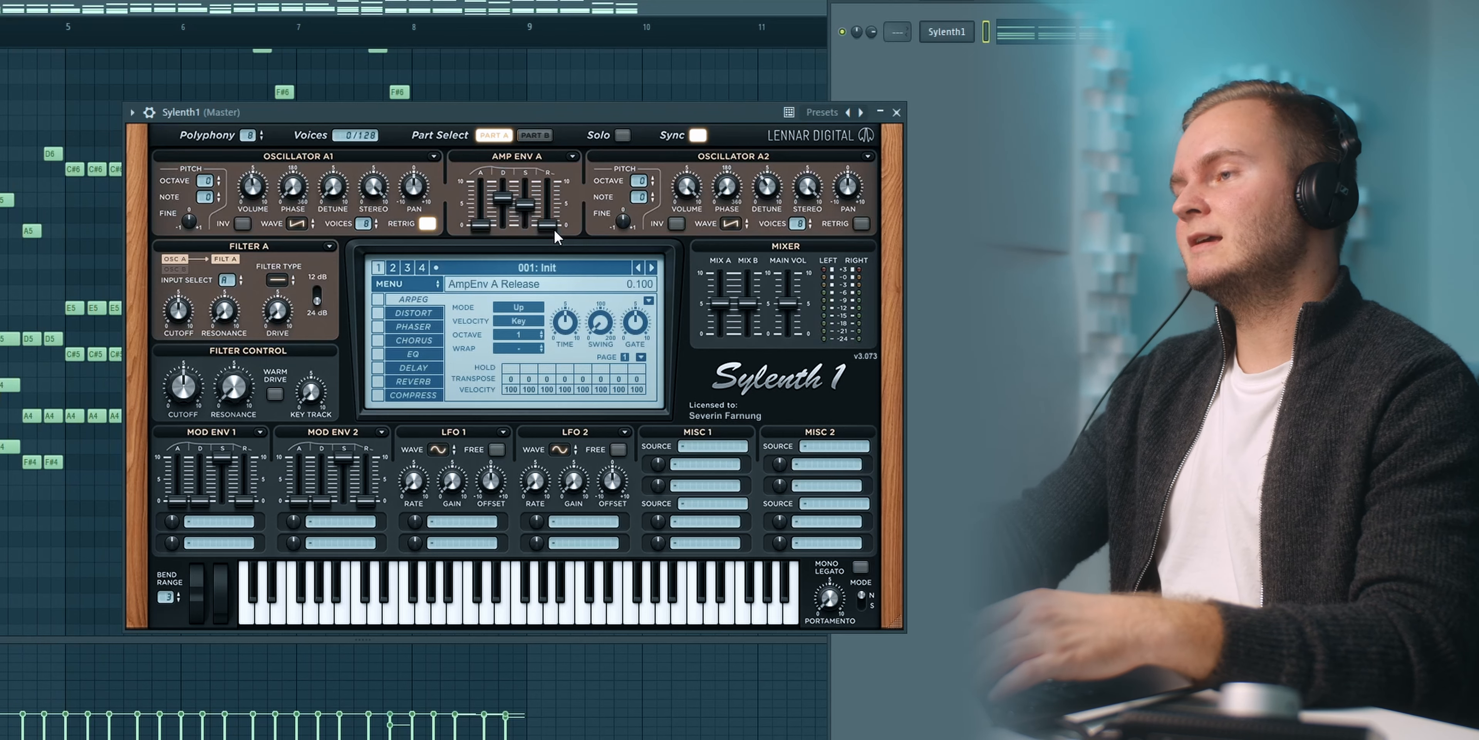
# Raise Amp Env A's release slightly and set its attack to about 0.095 during playback.
pyautogui.press('space')
pyautogui.moveTo(551, 229)
pyautogui.mouseDown()
pyautogui.moveTo(565, 210)
pyautogui.moveTo(548, 239)
pyautogui.moveTo(551, 219)
pyautogui.mouseUp()
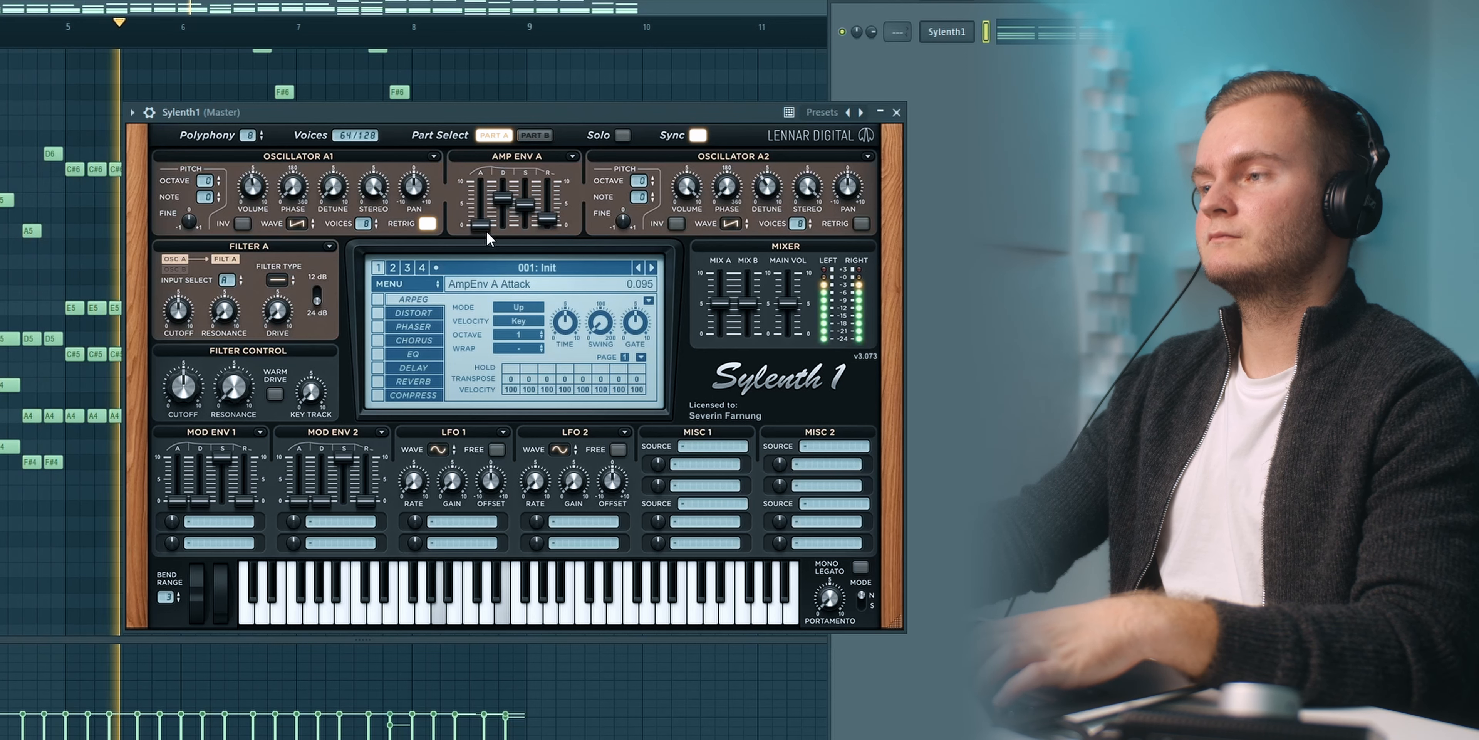
pyautogui.moveTo(508, 111); pyautogui.dragTo(529, 104)
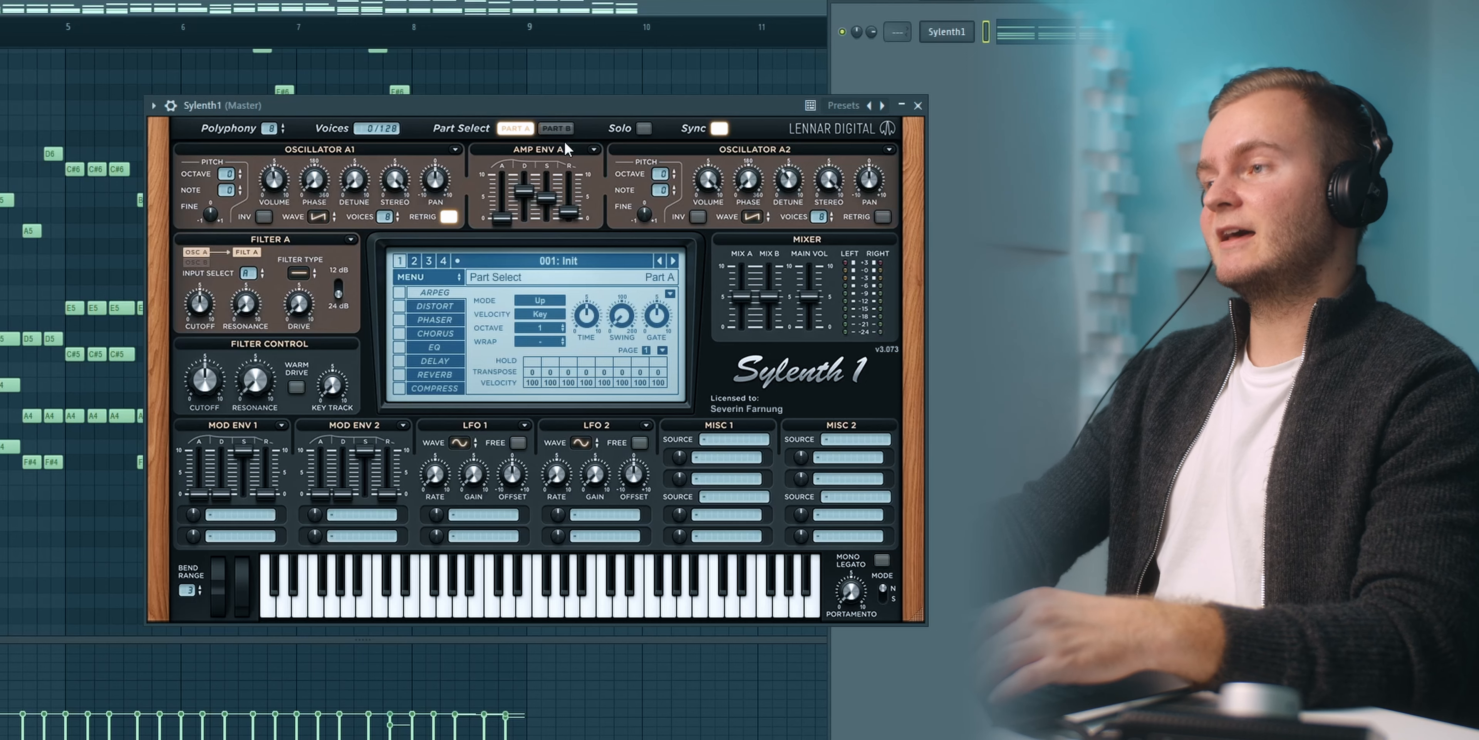
# In Part B, set Oscillator B1 to a Pulse wave with 8 voices and disable its retrigger.
pyautogui.click(551, 131)
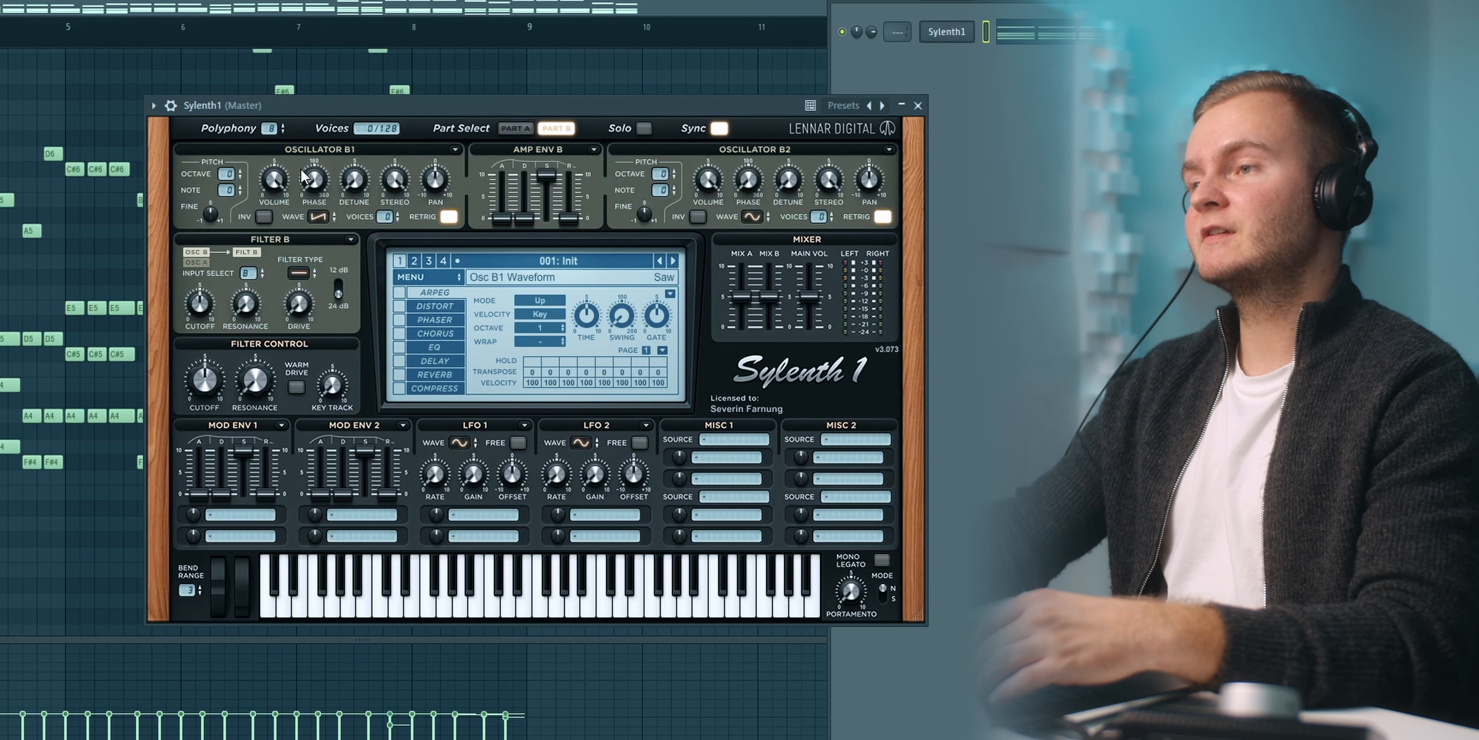
pyautogui.click(318, 218)
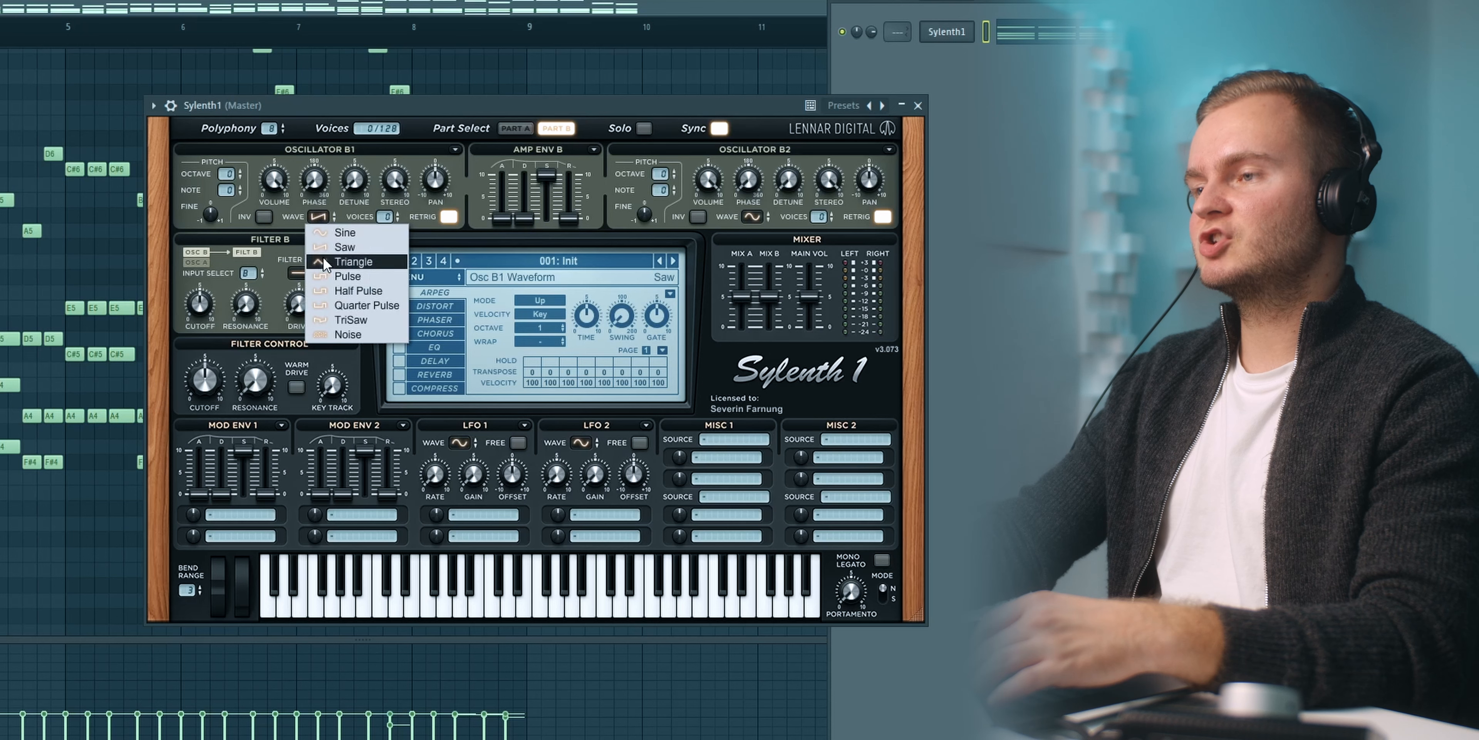
pyautogui.click(357, 276)
pyautogui.moveTo(385, 218); pyautogui.dragTo(396, 215)
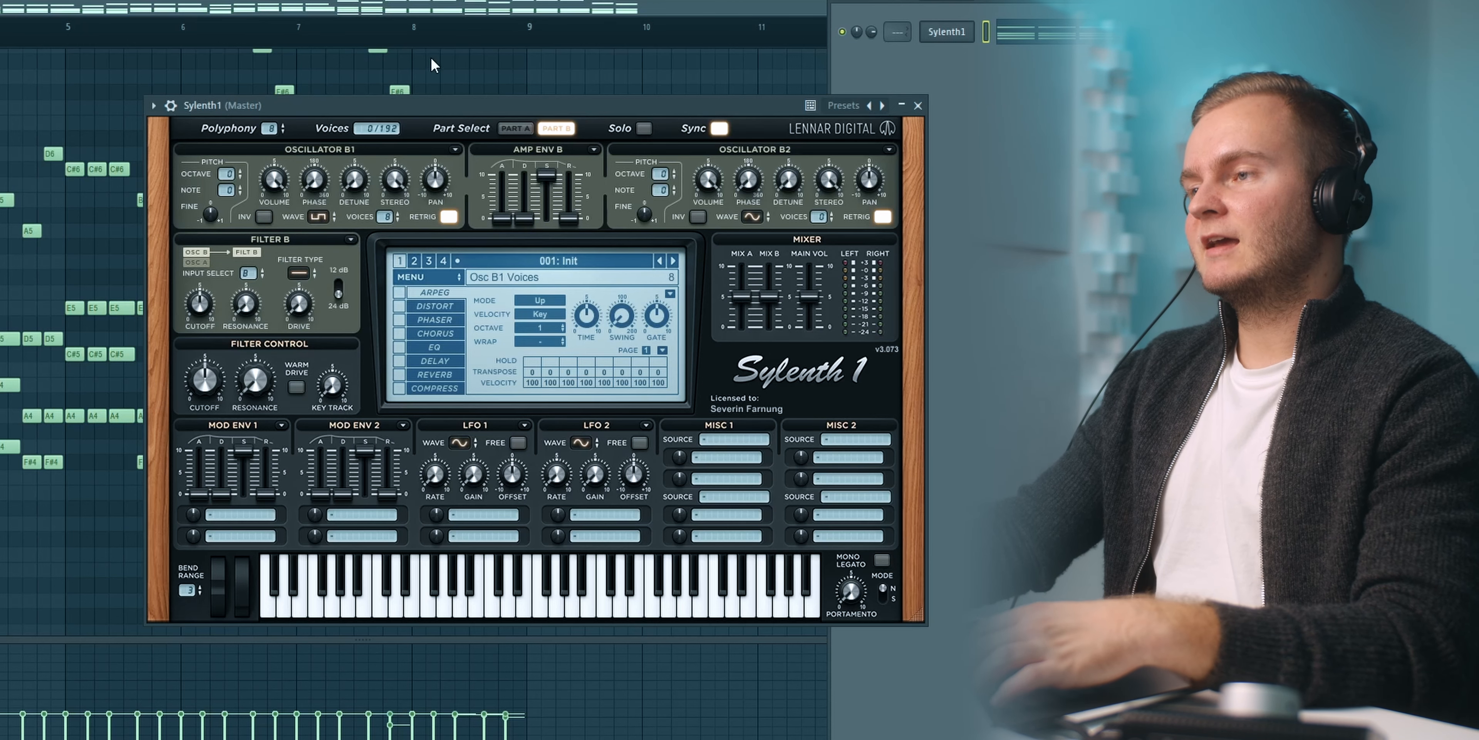
pyautogui.click(447, 216)
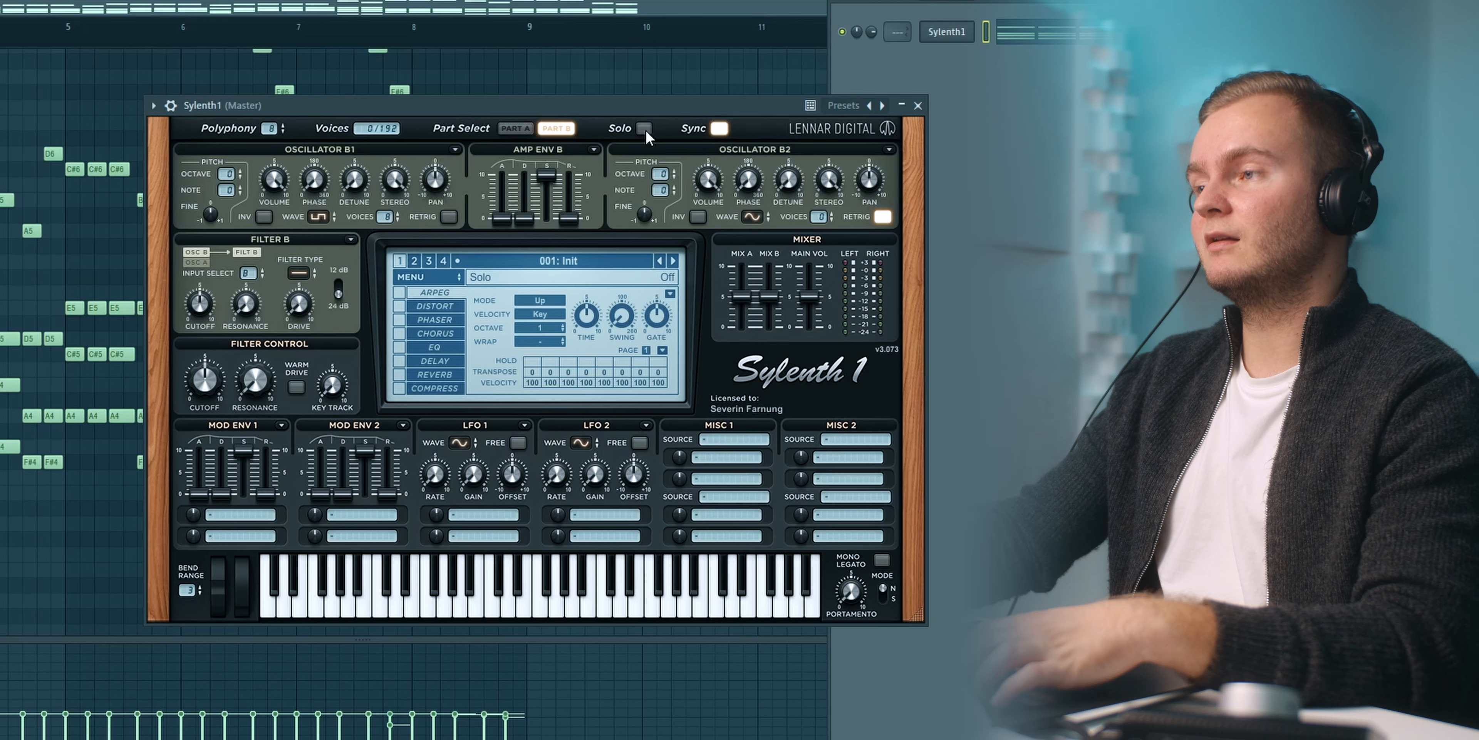
# Solo Part B and set Oscillator B1's detune to about 3.0 during playback.
pyautogui.moveTo(511, 109); pyautogui.dragTo(483, 118)
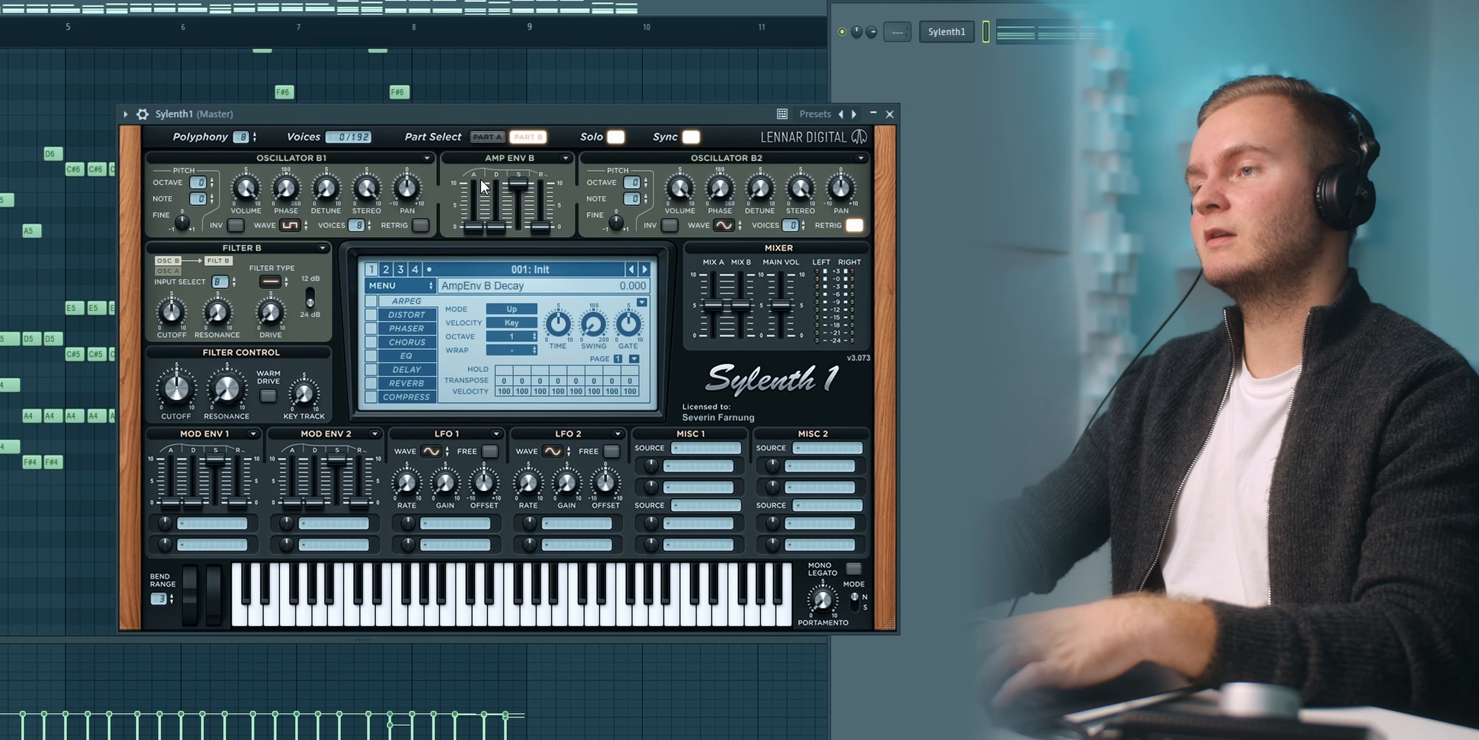
pyautogui.press('space')
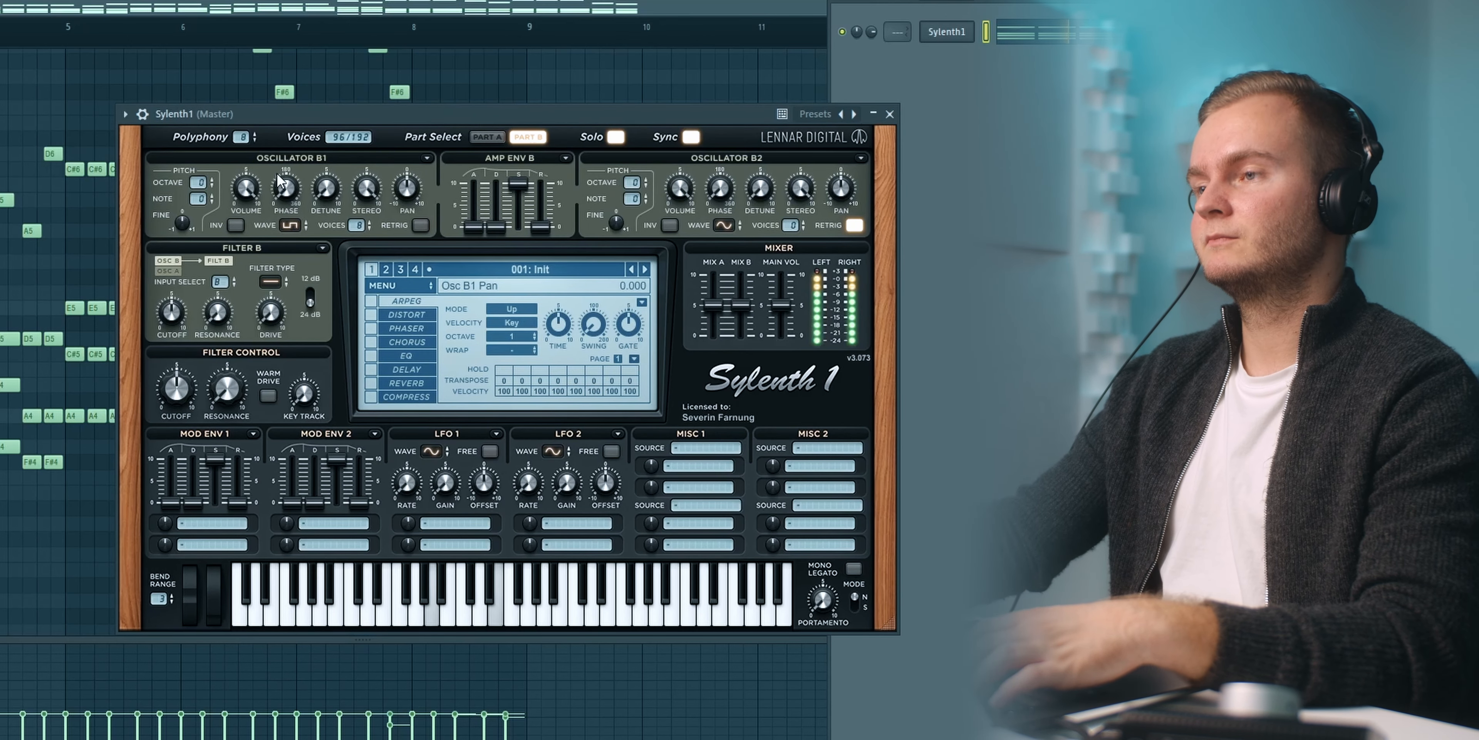
pyautogui.moveTo(338, 161); pyautogui.dragTo(350, 127)
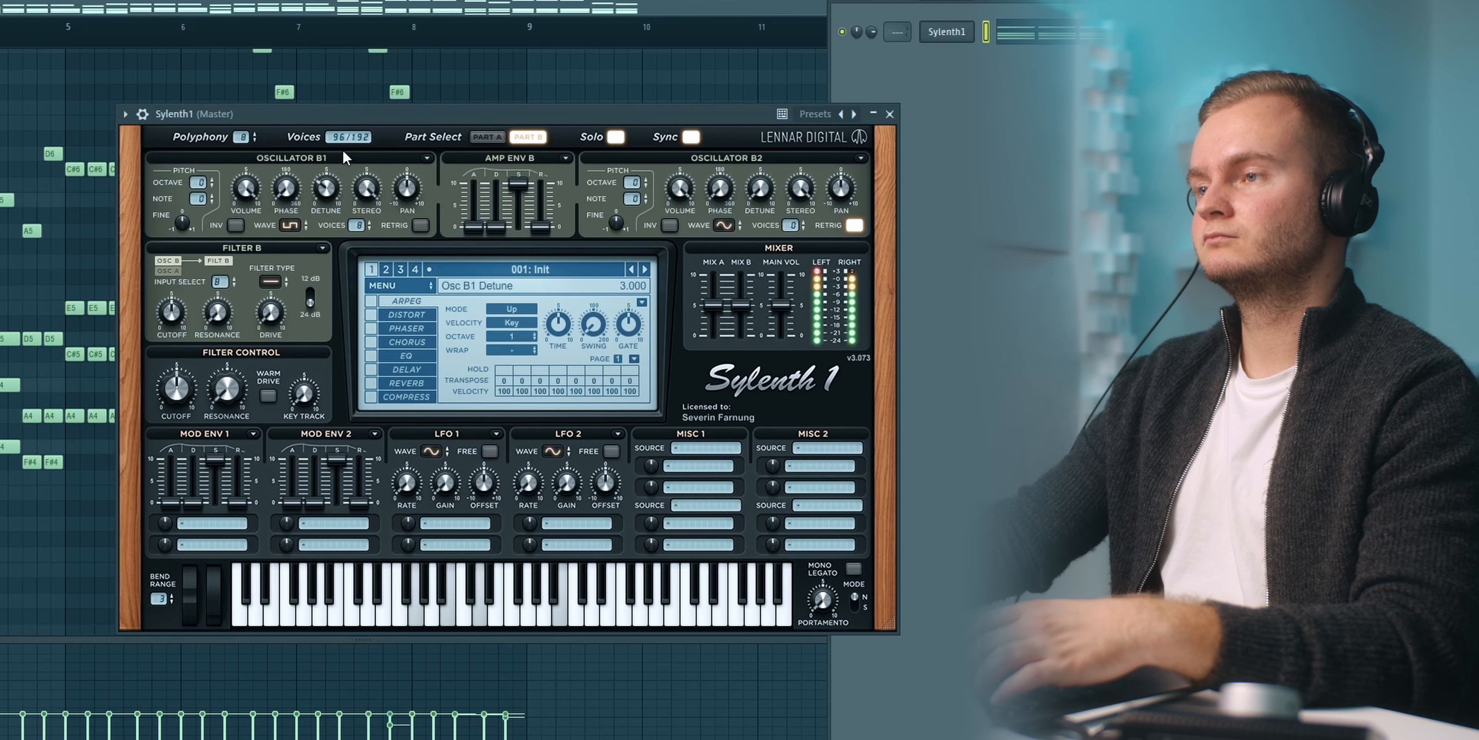
# Copy Part A's amp envelope settings to Amp Env B and return to Part B.
pyautogui.click(487, 138)
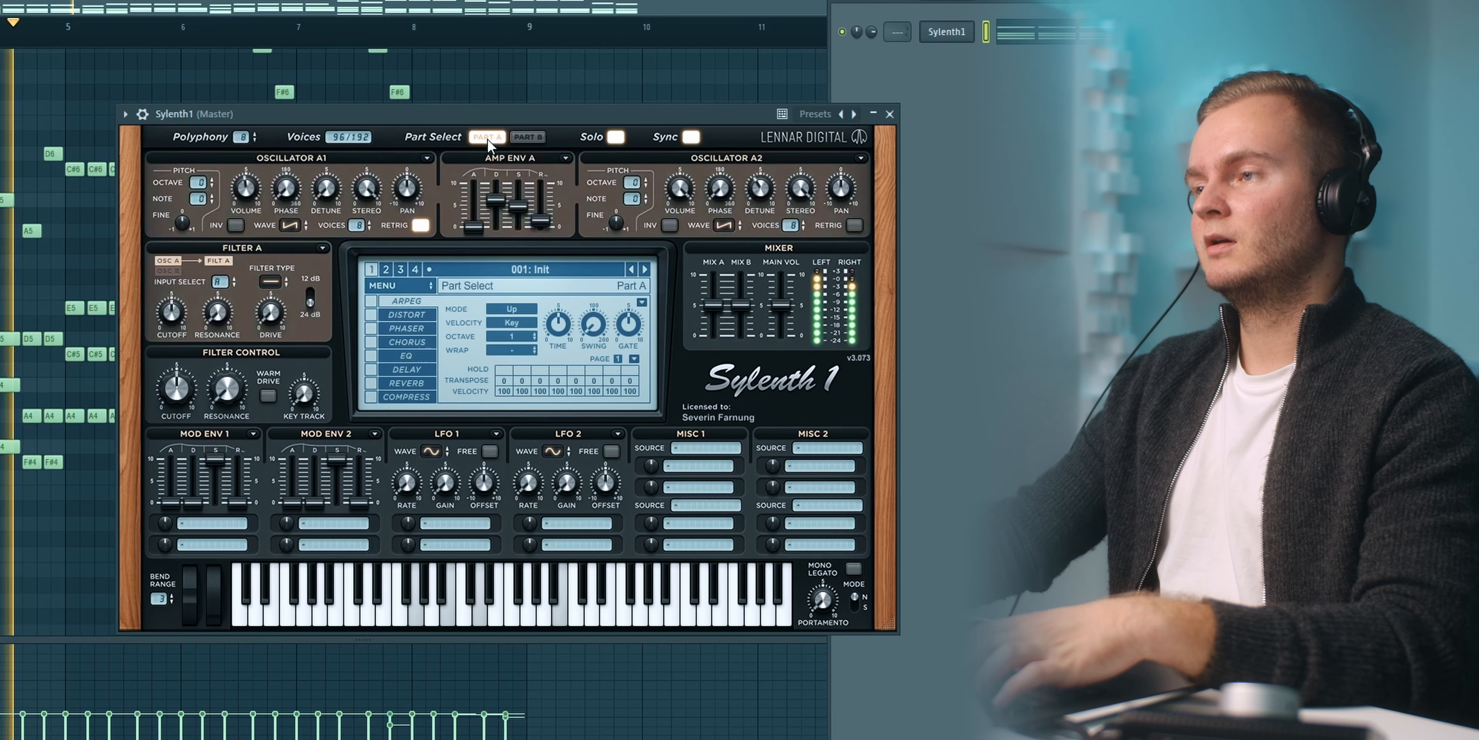
pyautogui.click(567, 159)
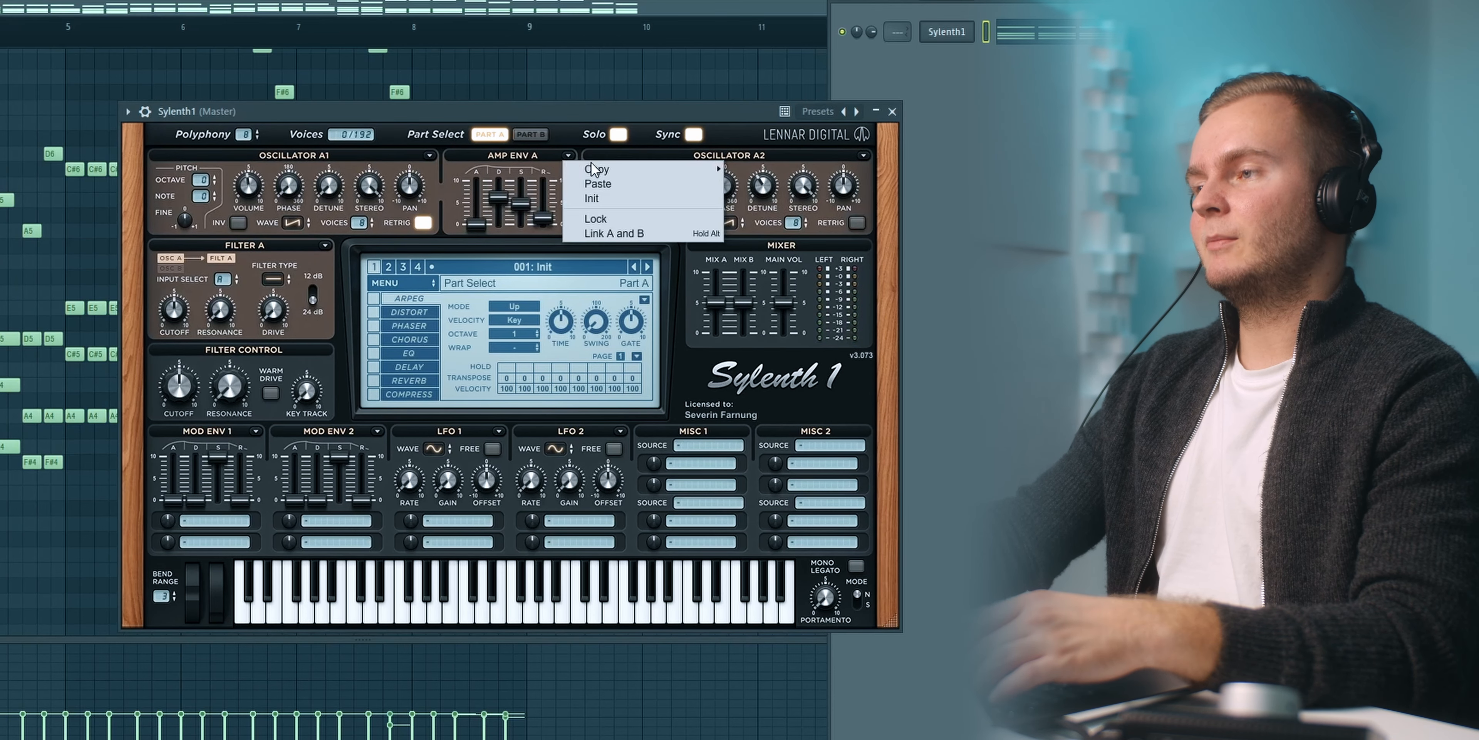
pyautogui.moveTo(622, 172)
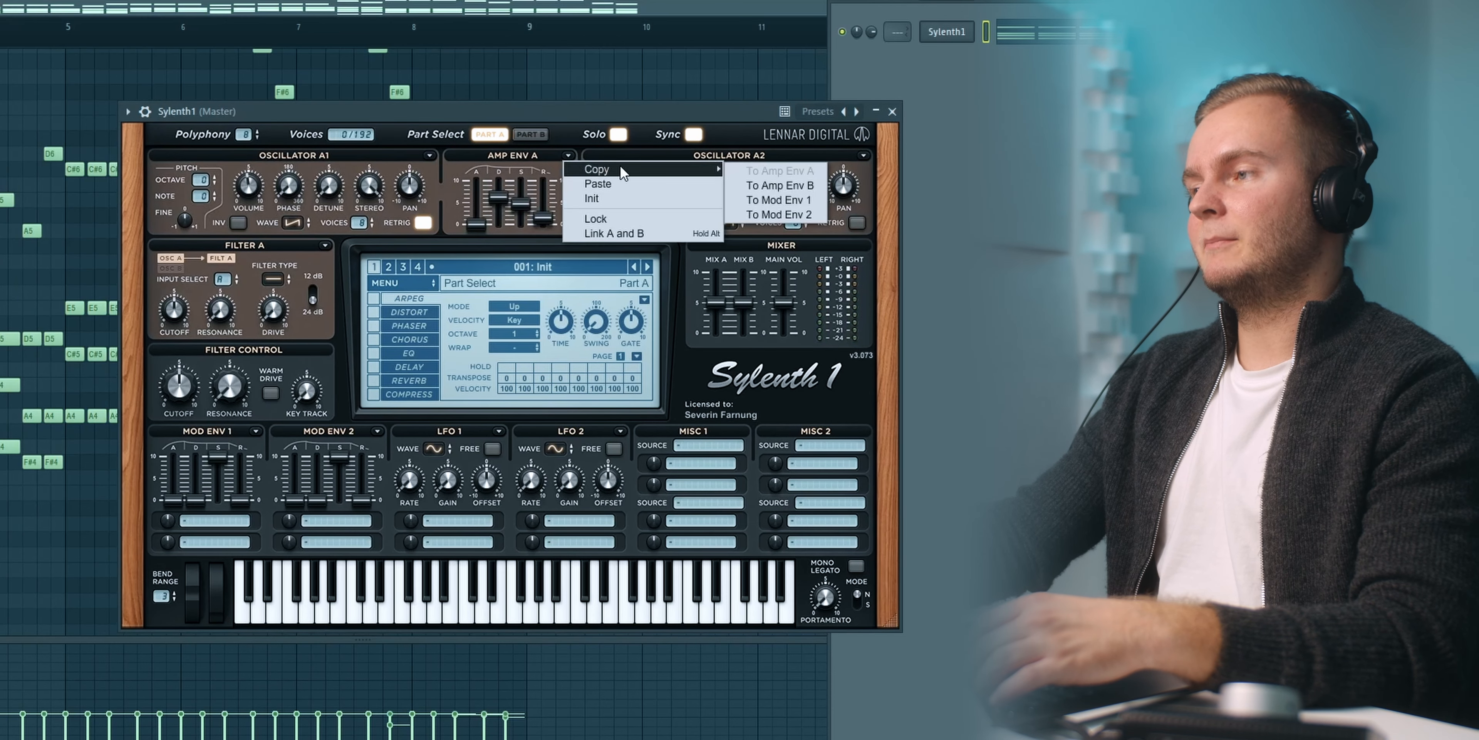
pyautogui.click(785, 190)
pyautogui.click(531, 135)
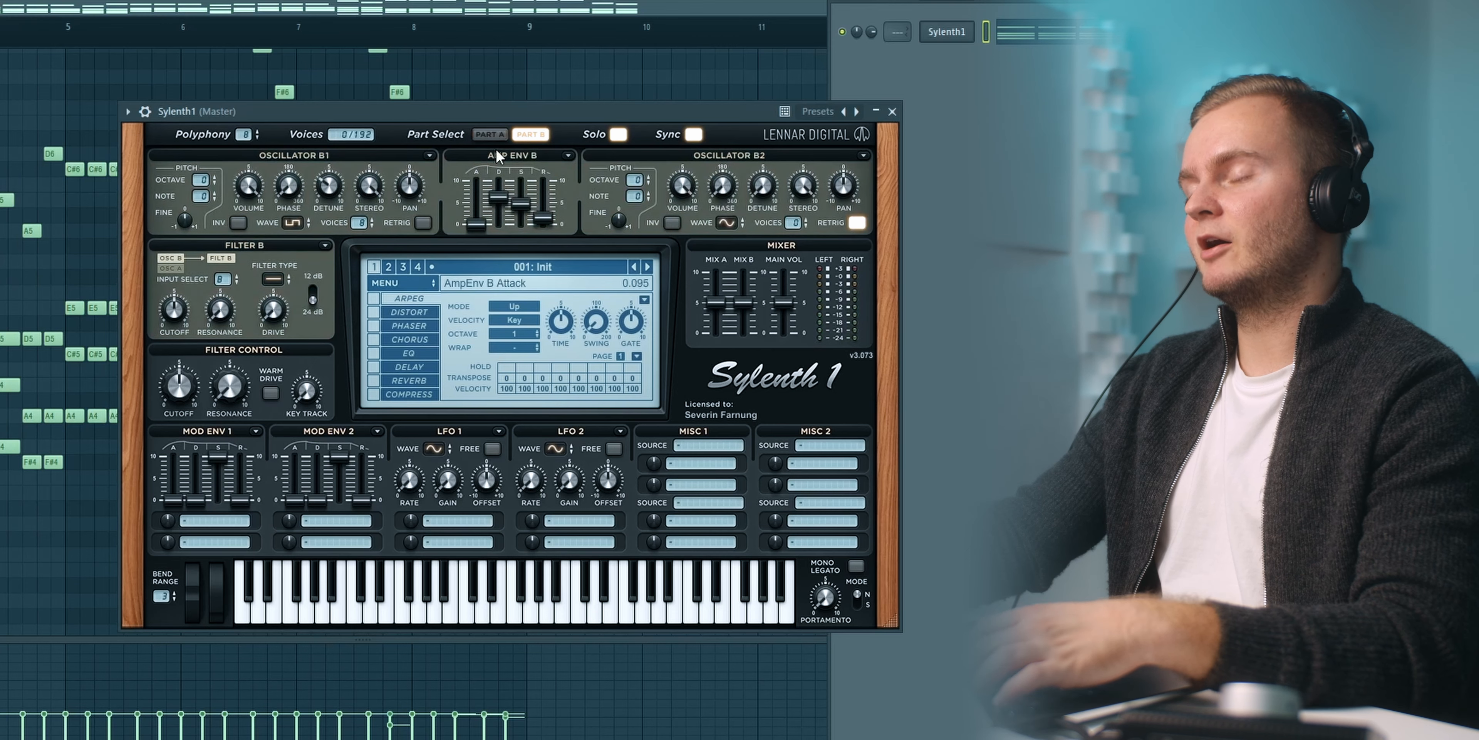
# Play the melody and turn off Solo to hear Part A and Part B together.
pyautogui.moveTo(571, 114); pyautogui.dragTo(559, 127)
pyautogui.press('space')
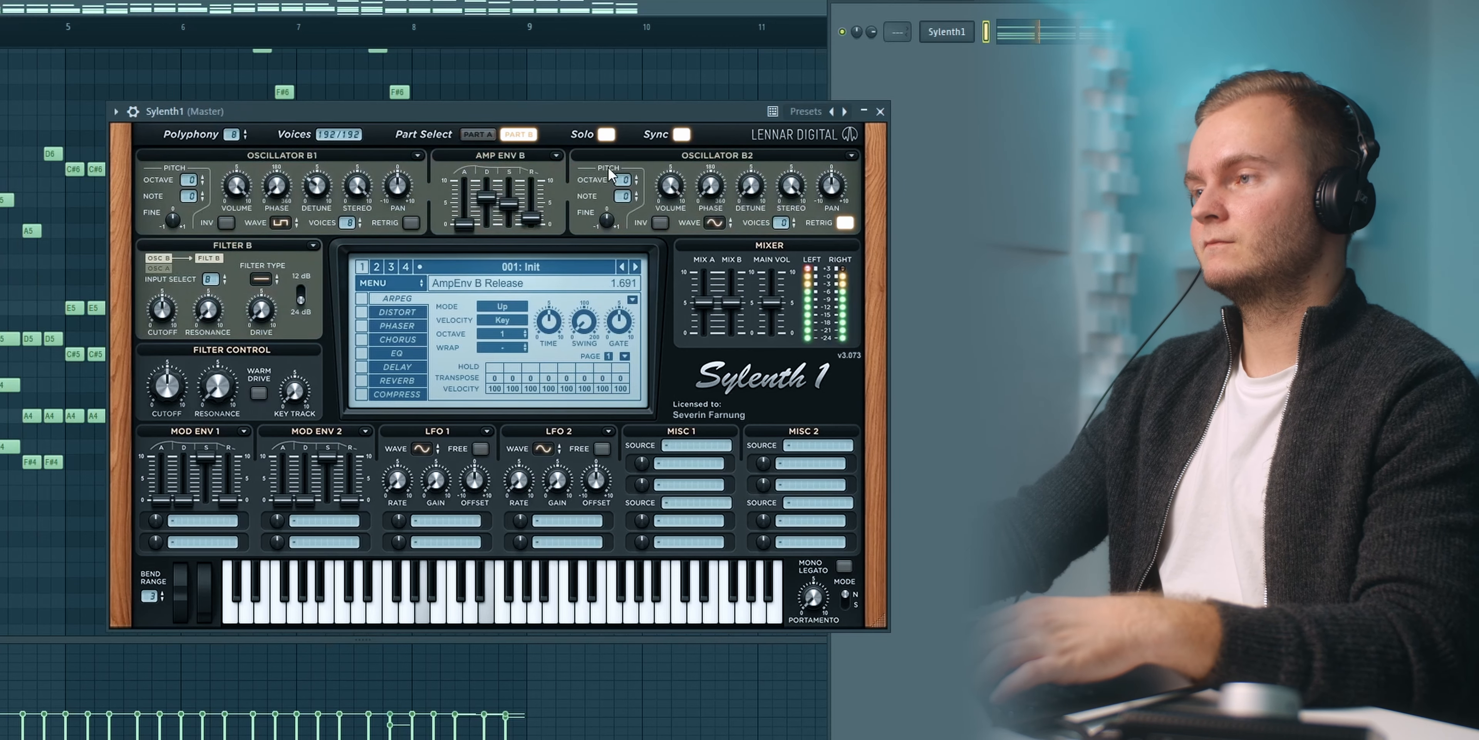
pyautogui.click(606, 137)
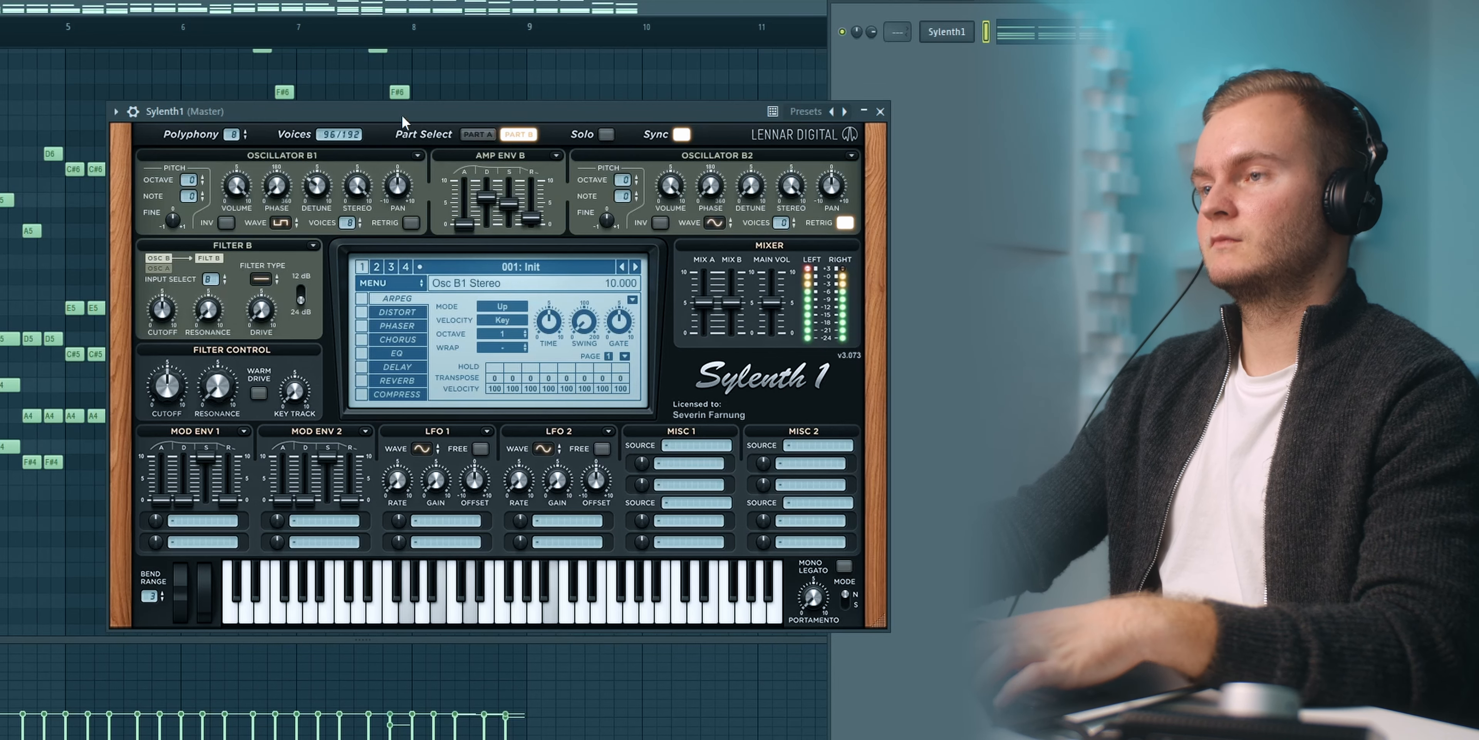
pyautogui.press('space')
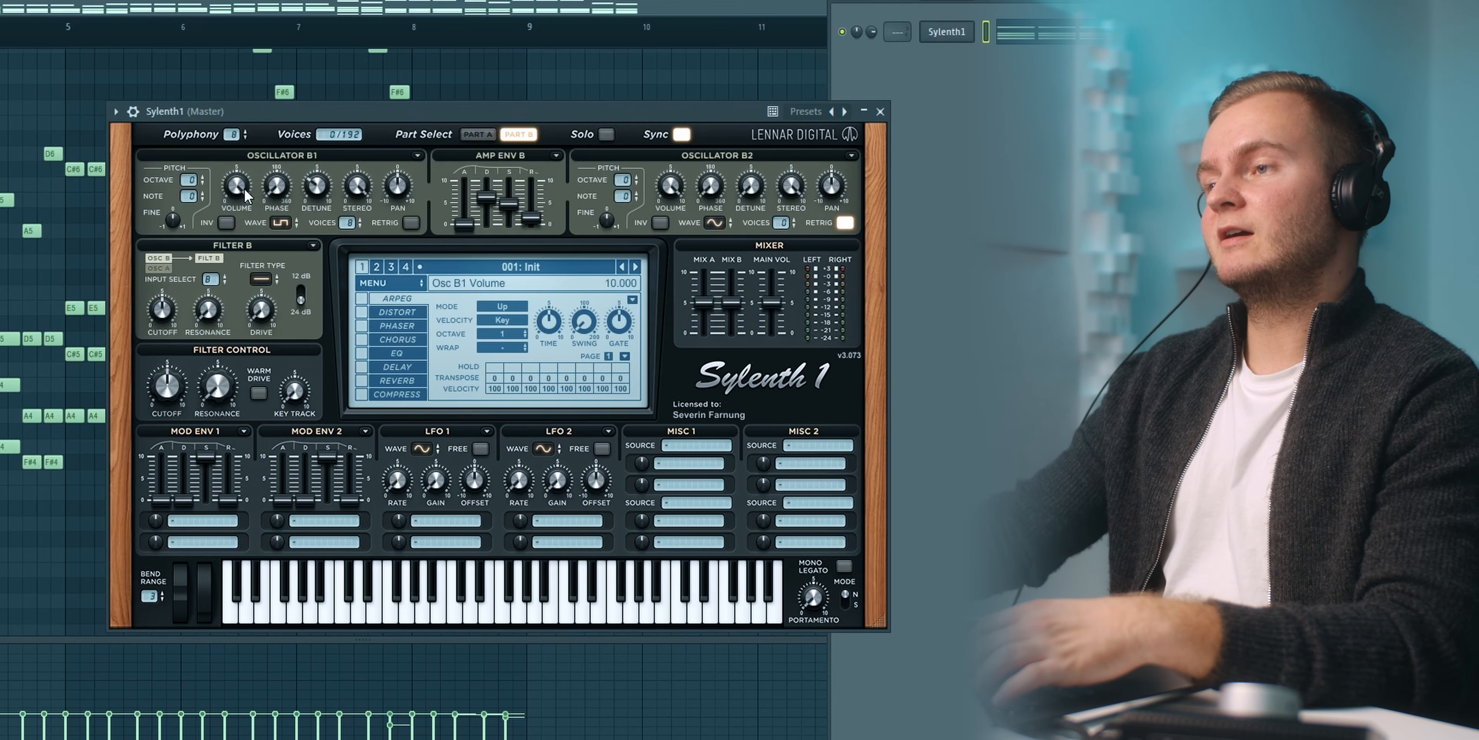
# Lower Oscillator B1's volume to about 4.2 during playback.
pyautogui.press('space')
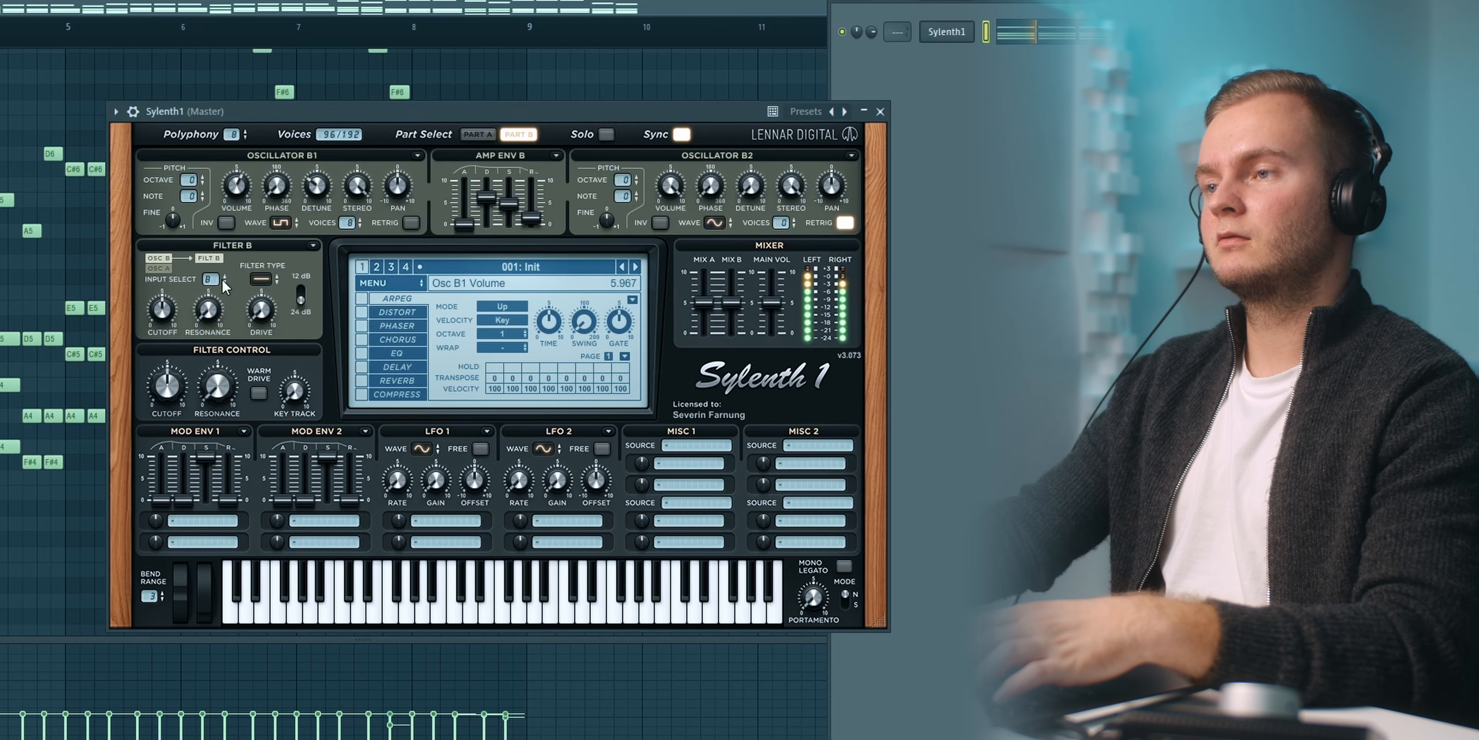
pyautogui.moveTo(243, 200); pyautogui.dragTo(244, 154)
pyautogui.moveTo(247, 179); pyautogui.dragTo(249, 171)
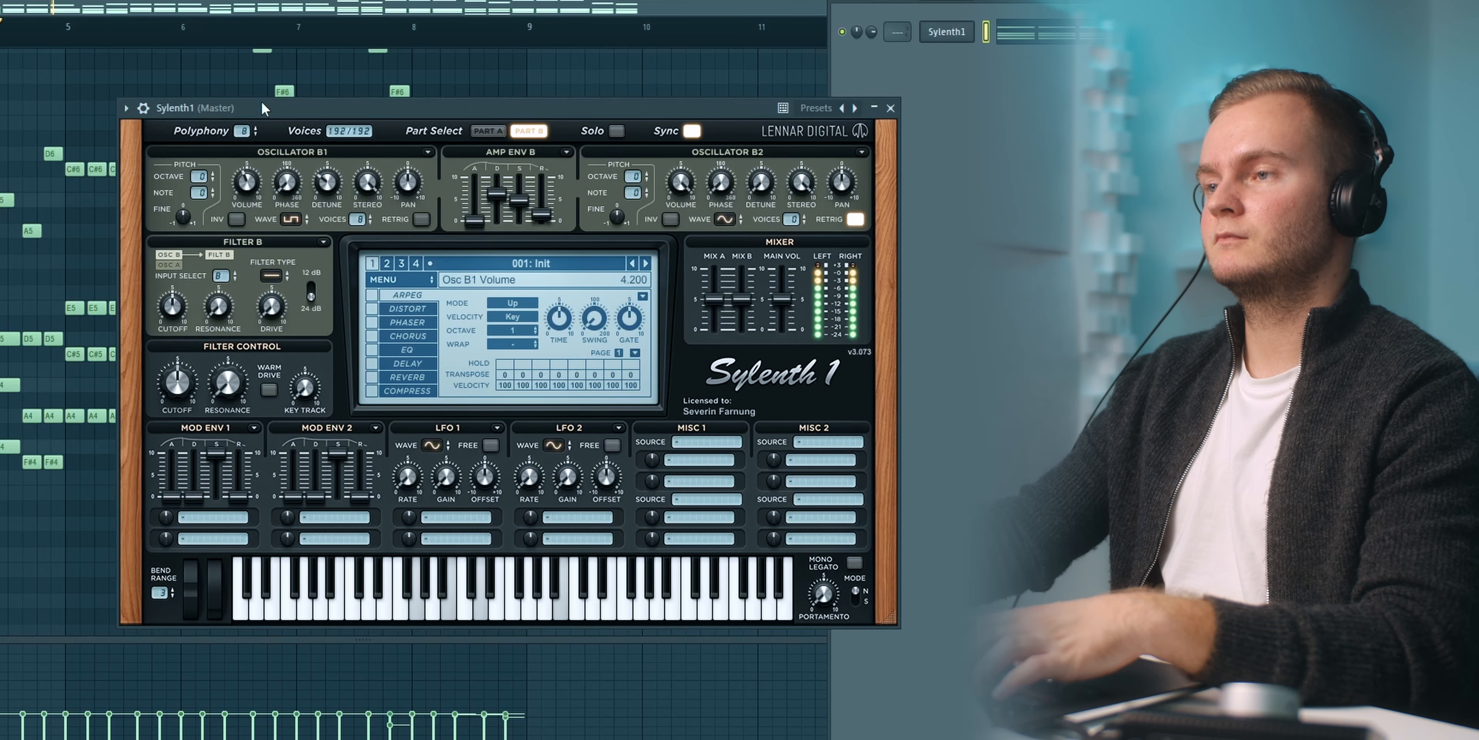
pyautogui.moveTo(264, 108); pyautogui.dragTo(296, 105)
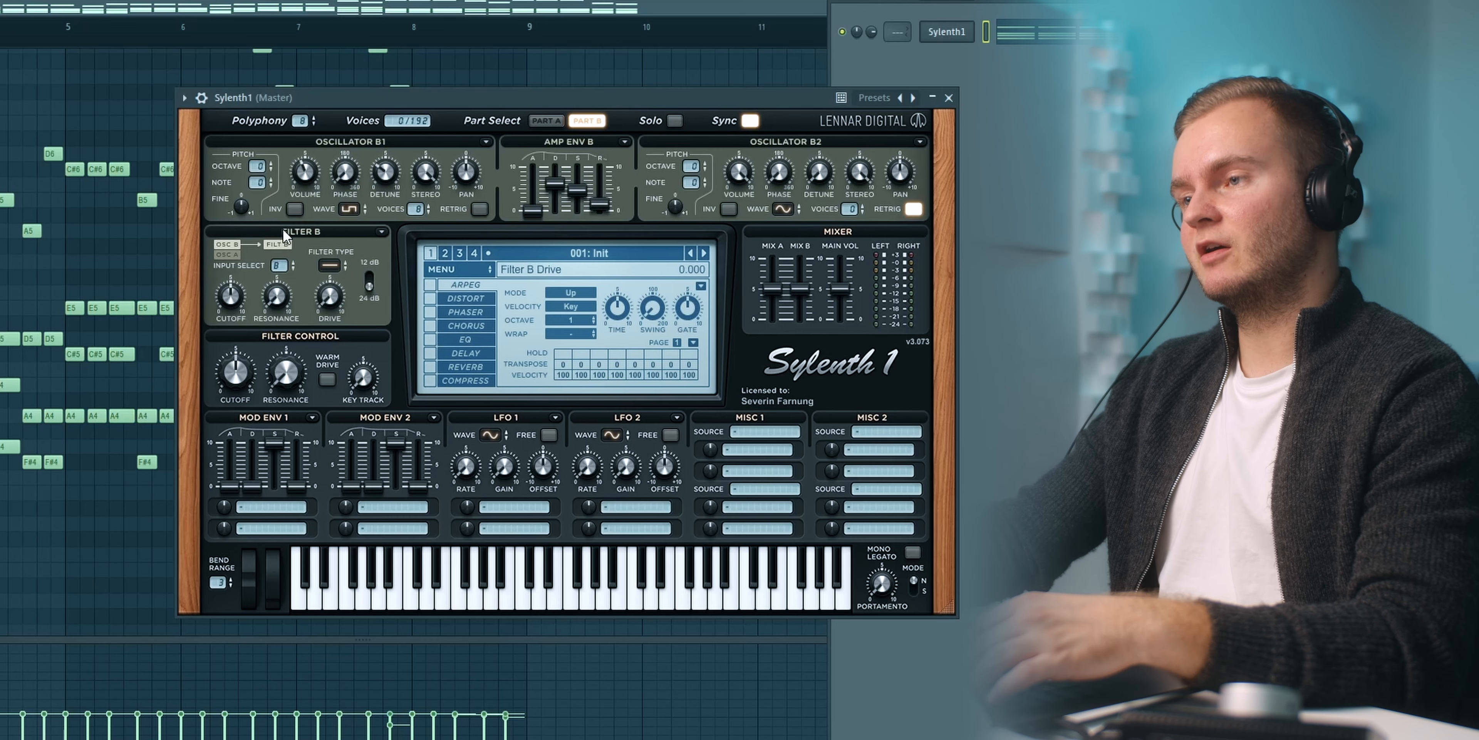
# Set Filter B and Filter A to Lowpass, keeping Filter A's input on Oscillators Part A.
pyautogui.click(331, 266)
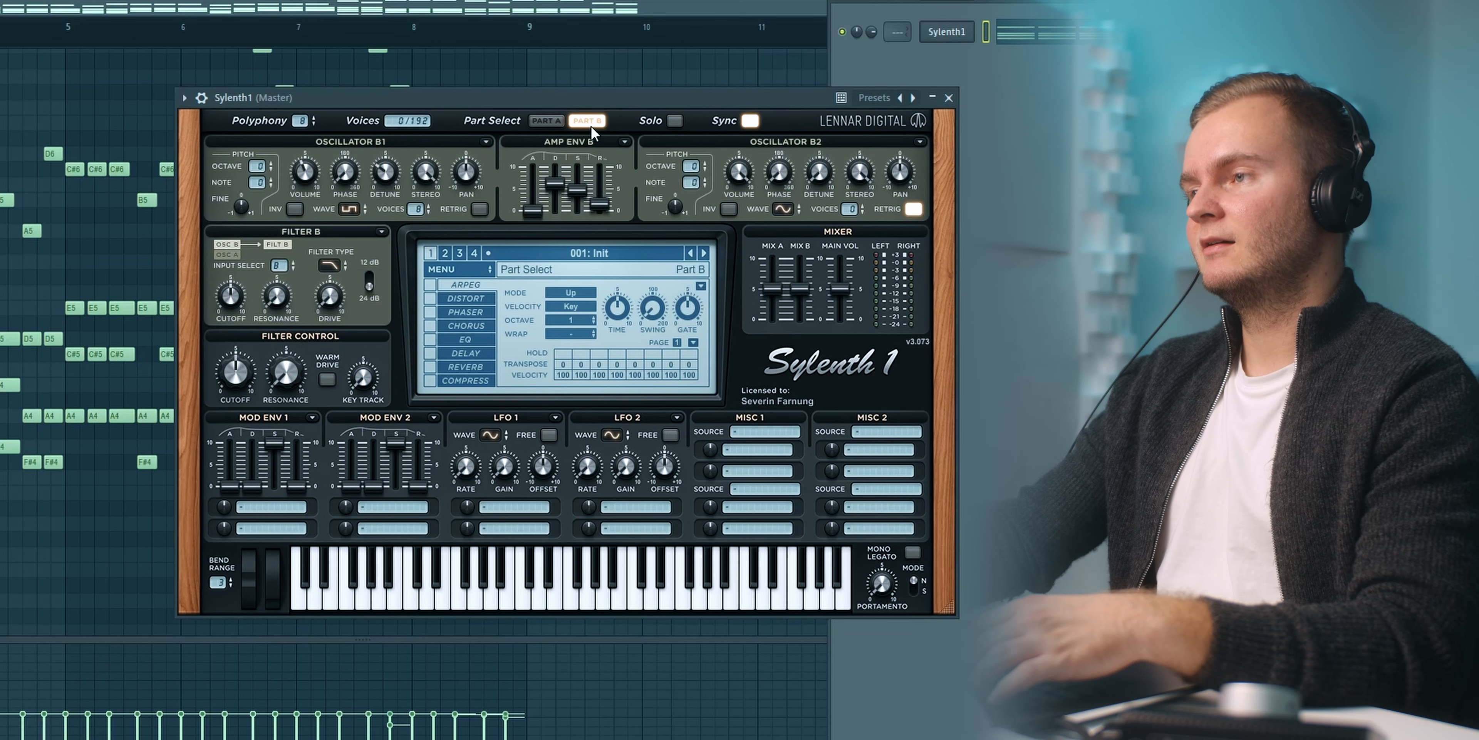
pyautogui.click(552, 123)
pyautogui.click(277, 265)
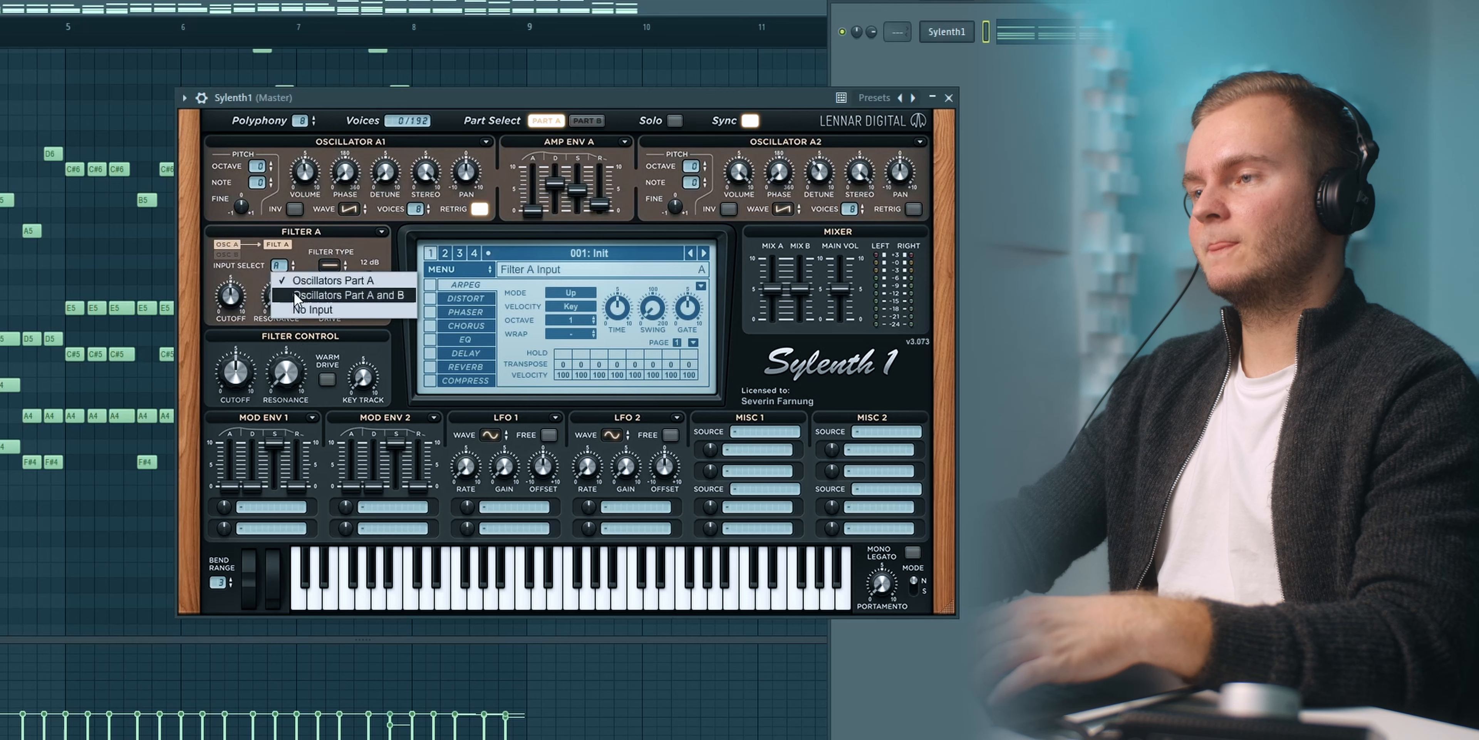
pyautogui.click(310, 281)
pyautogui.click(323, 270)
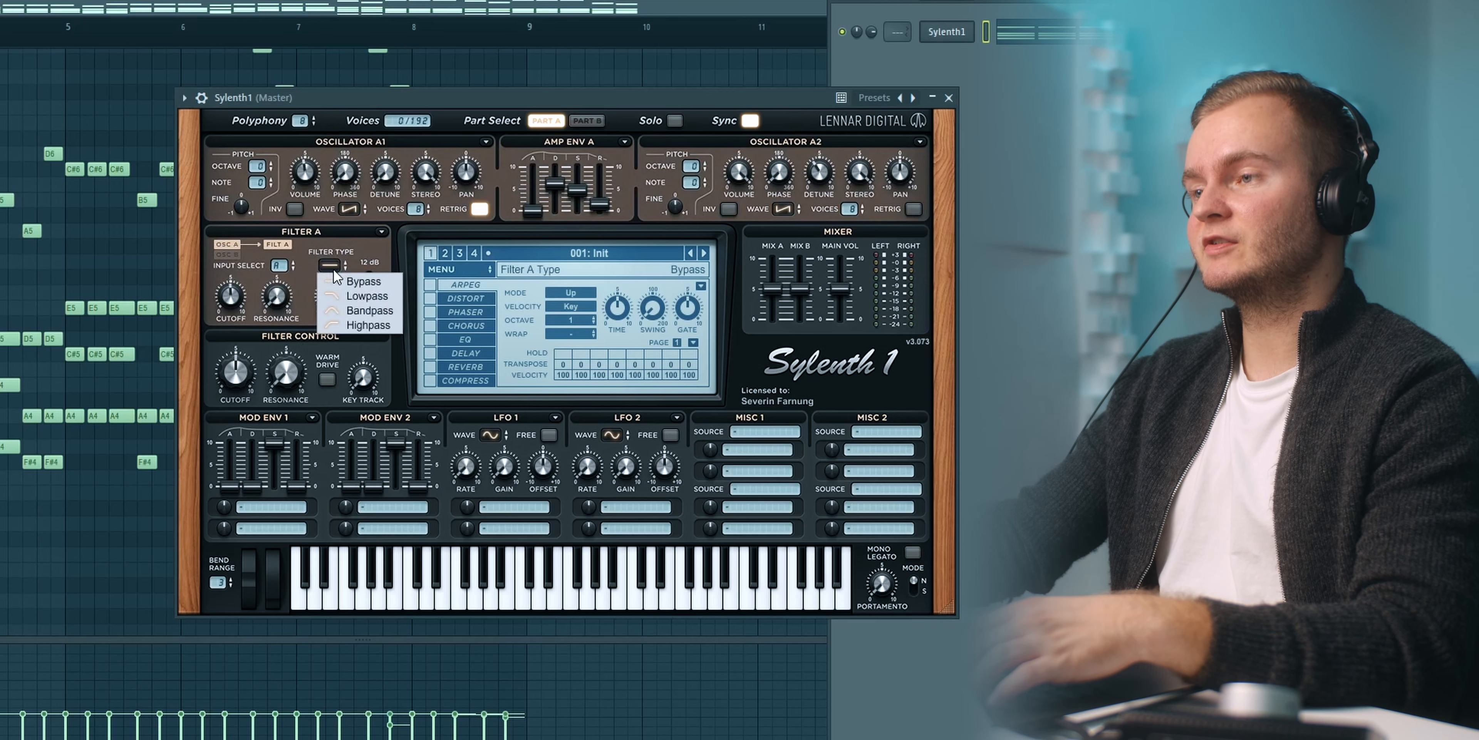
pyautogui.click(368, 294)
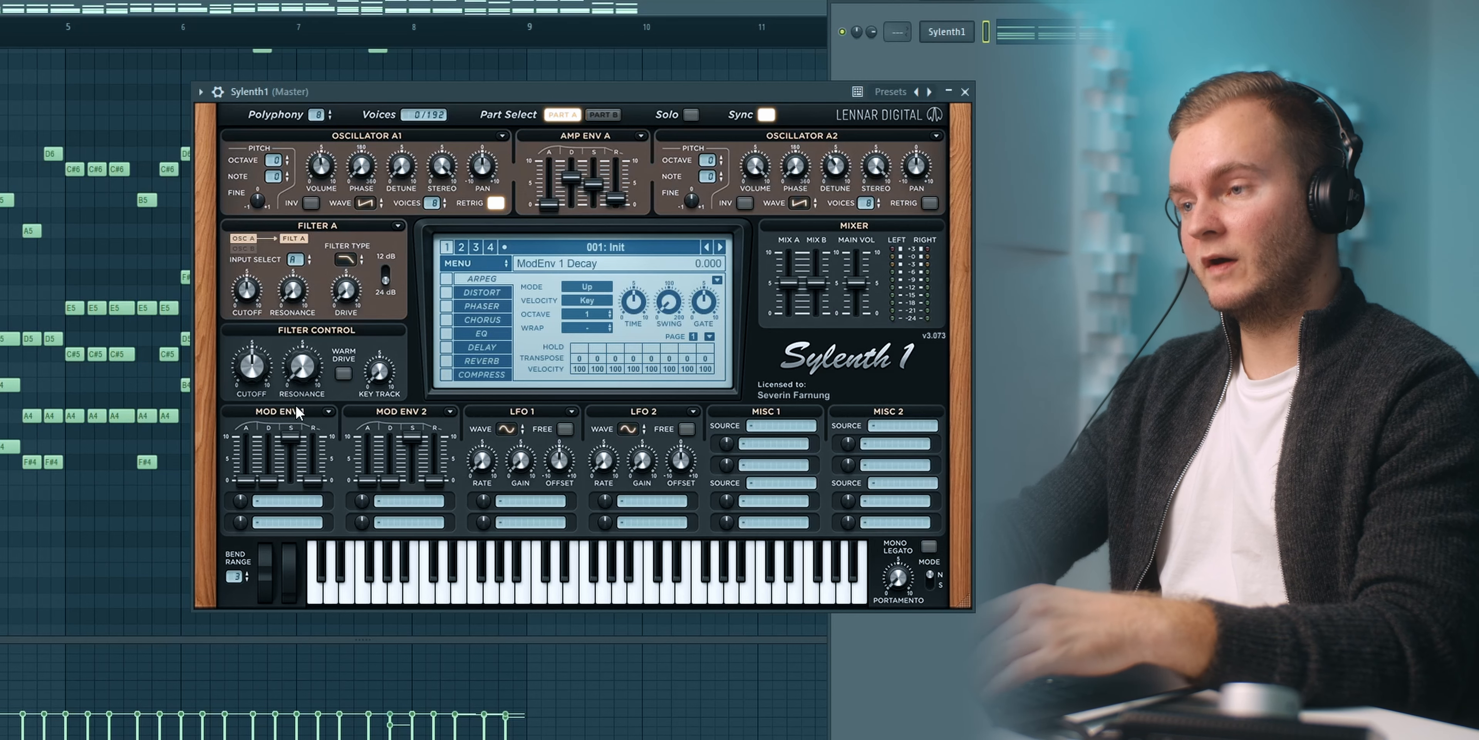
# Route Mod Env 1 to Cutoff A and B, lowering its sustain and raising its decay.
pyautogui.click(278, 504)
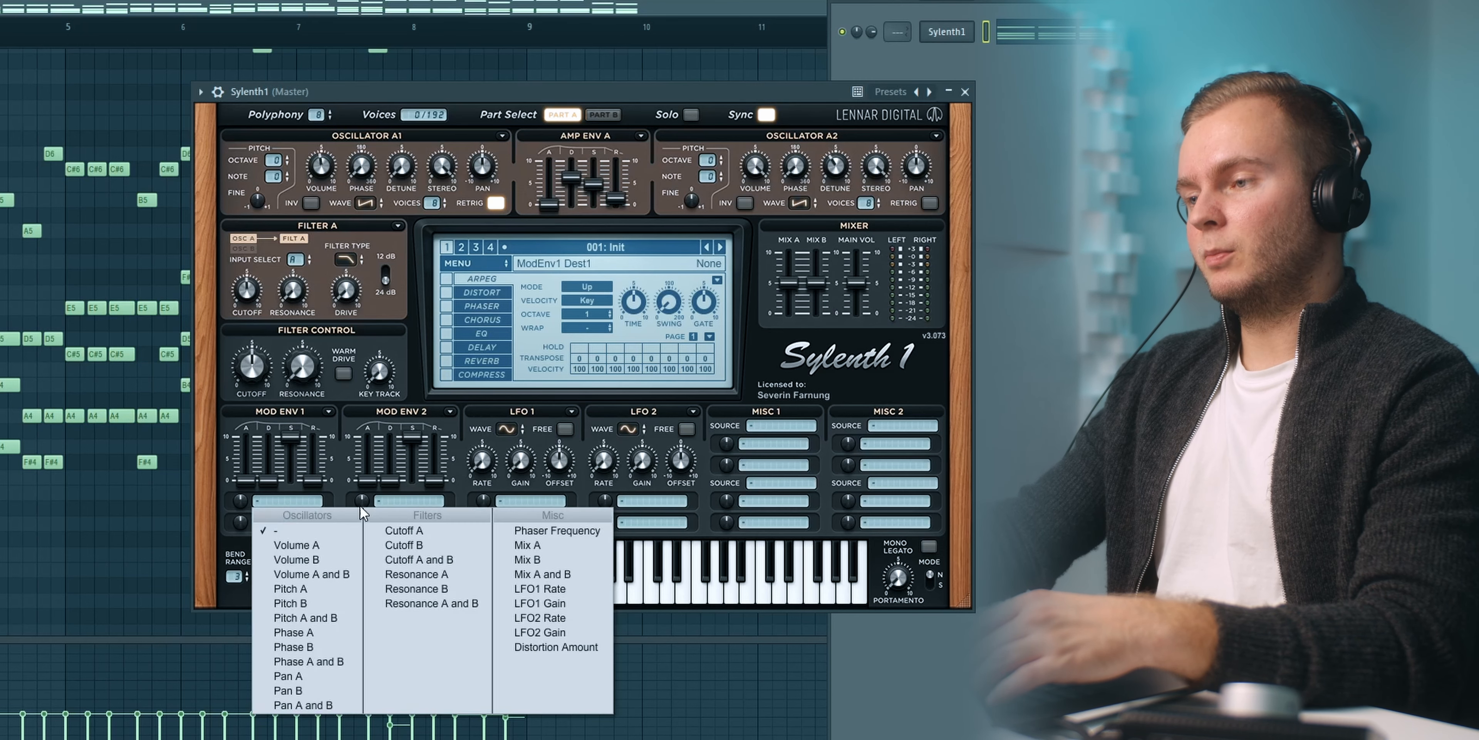
pyautogui.click(419, 560)
pyautogui.moveTo(296, 451); pyautogui.dragTo(269, 534)
pyautogui.moveTo(274, 481); pyautogui.dragTo(281, 453)
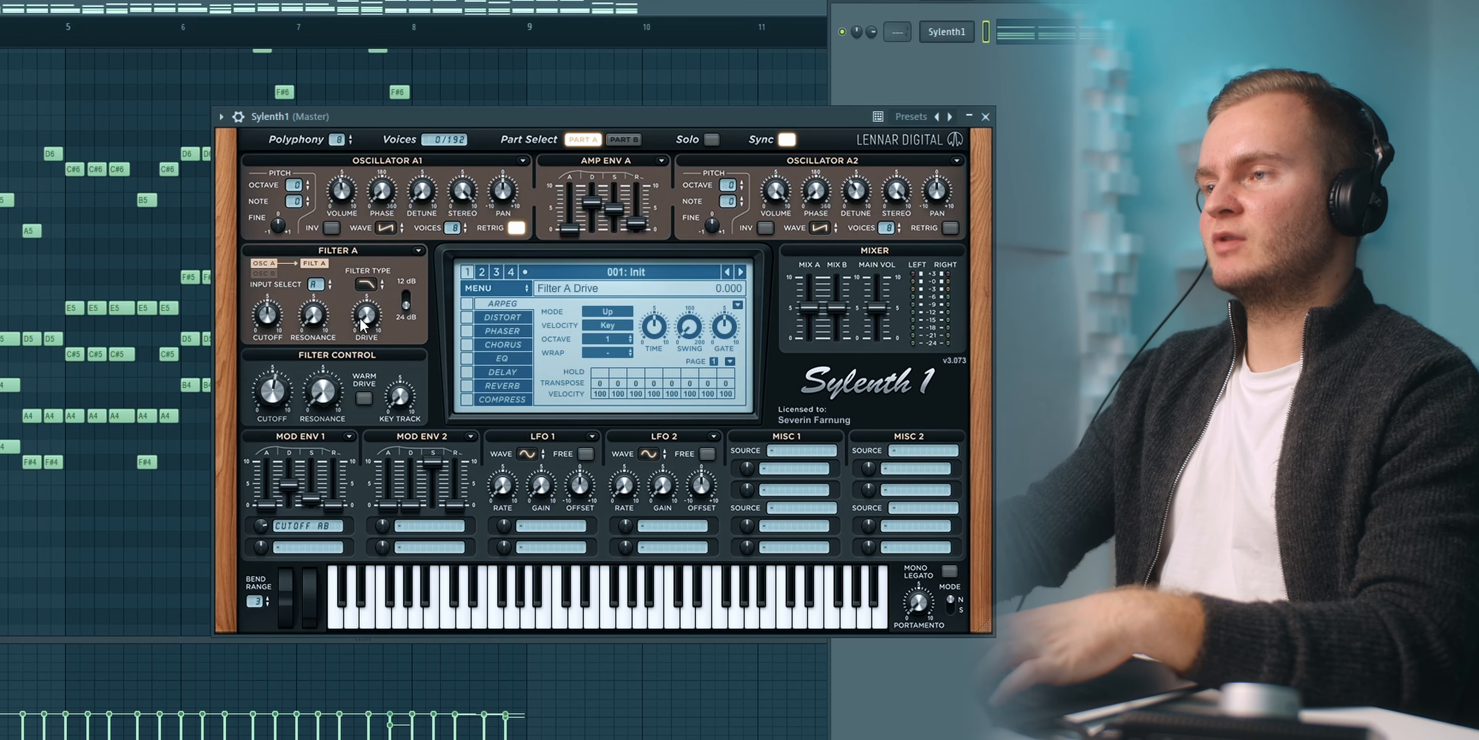
# Adjust Filter A's resonance slightly during playback.
pyautogui.moveTo(397, 124); pyautogui.dragTo(388, 125)
pyautogui.press('space')
pyautogui.moveTo(308, 315); pyautogui.dragTo(308, 303)
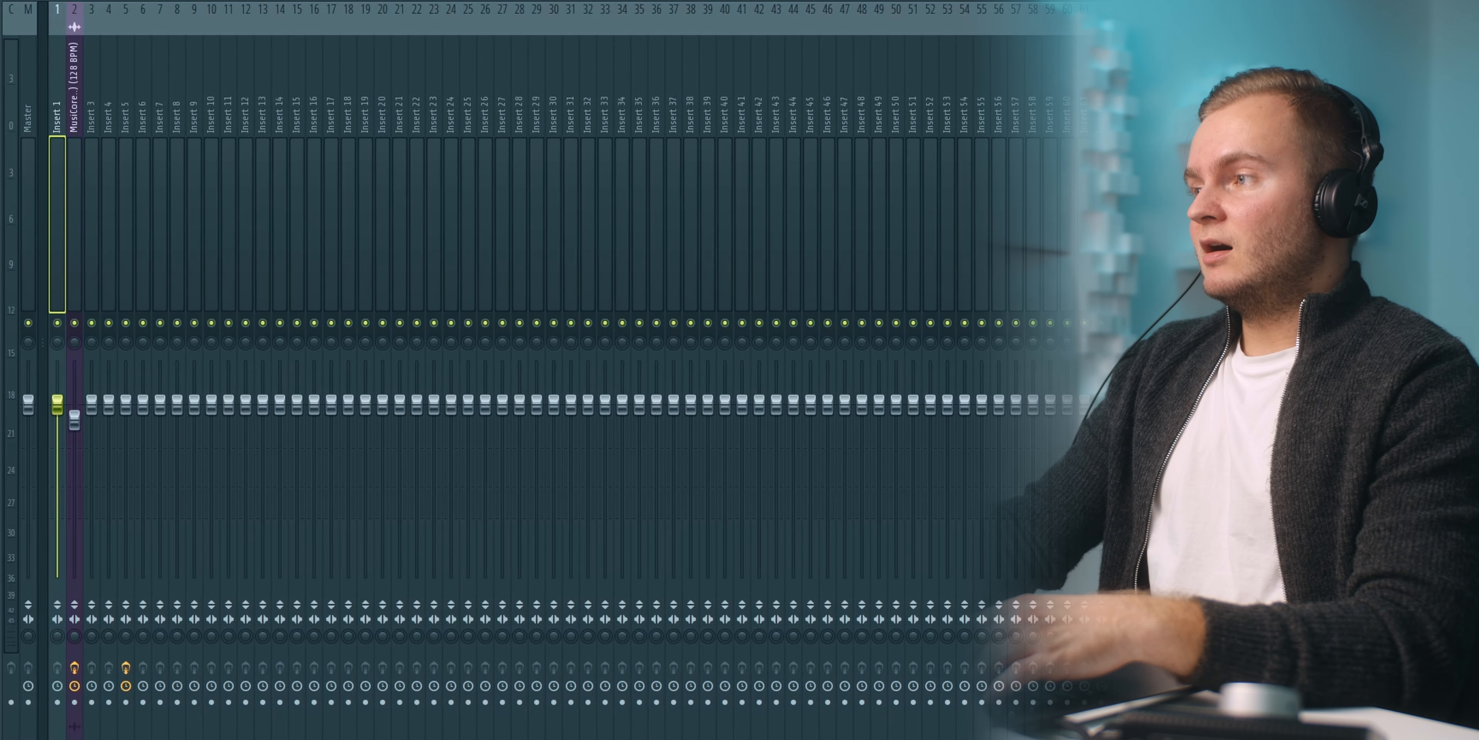
# Add Fruity Parametric EQ 2 to Insert 1, cutting the low mids and slightly boosting the treble.
pyautogui.click(1292, 63)
pyautogui.click(1126, 109)
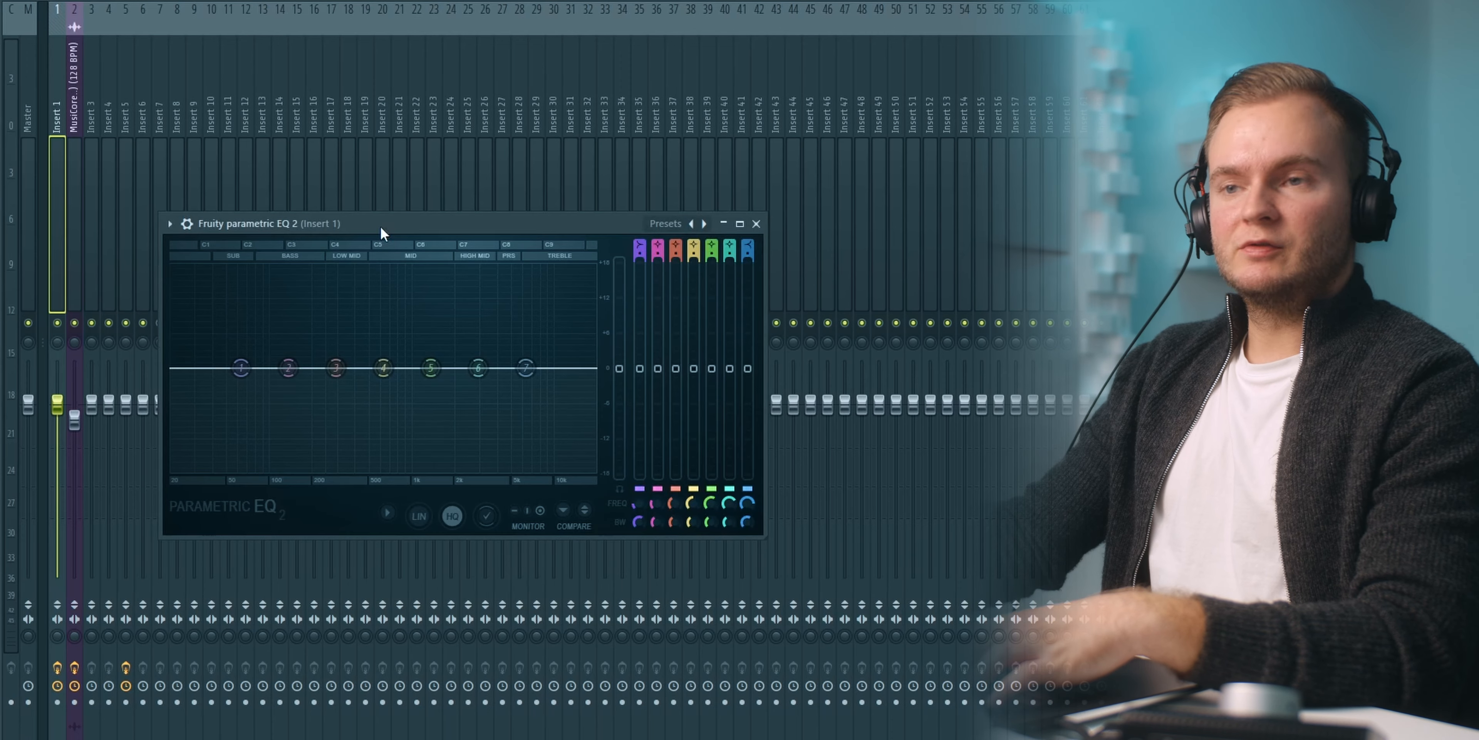
pyautogui.moveTo(381, 233); pyautogui.dragTo(536, 231)
pyautogui.press('space')
pyautogui.moveTo(490, 368); pyautogui.dragTo(449, 373)
pyautogui.moveTo(537, 367); pyautogui.dragTo(534, 373)
pyautogui.moveTo(632, 368); pyautogui.dragTo(728, 360)
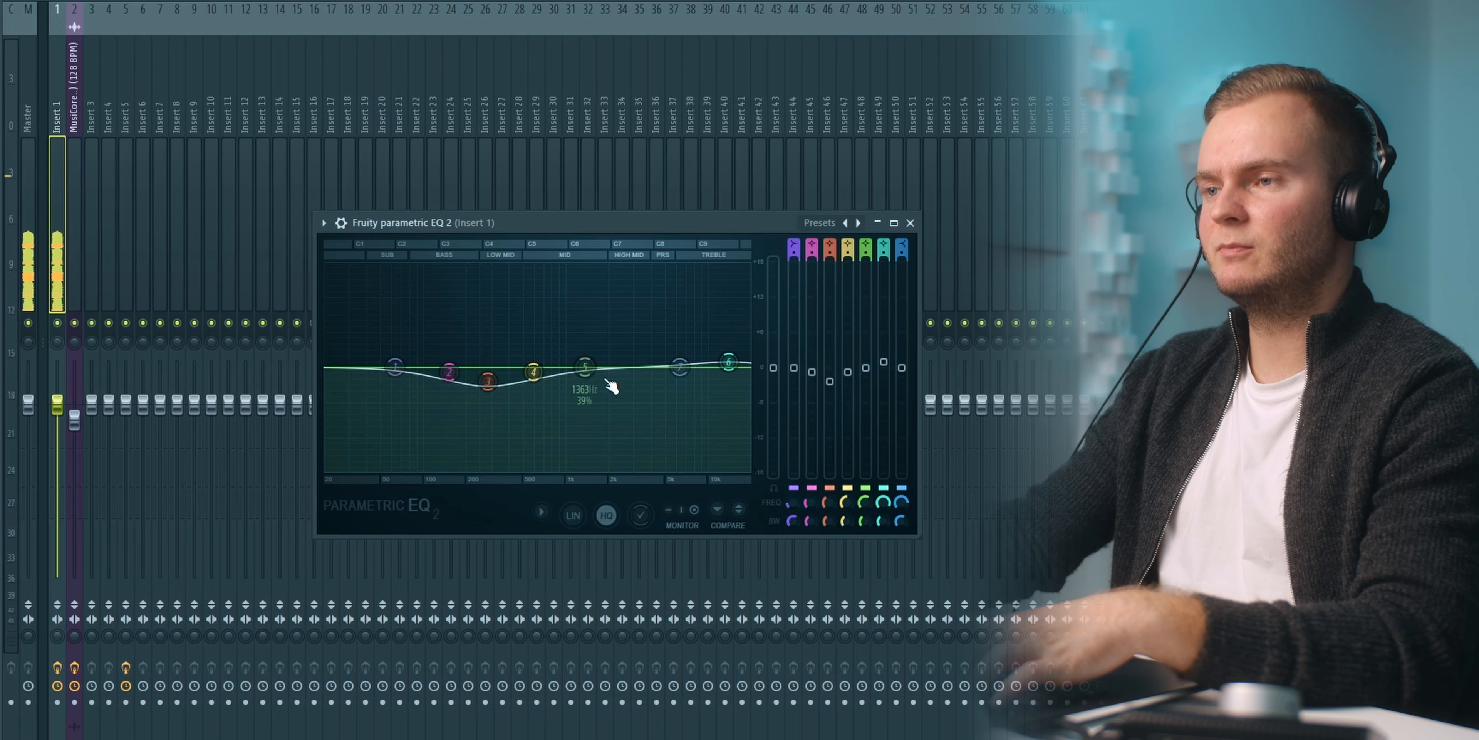
# Boost the EQ at about 1.5 kHz during playback and fine-tune the low-mid region.
pyautogui.press('space')
pyautogui.moveTo(590, 340); pyautogui.dragTo(590, 352)
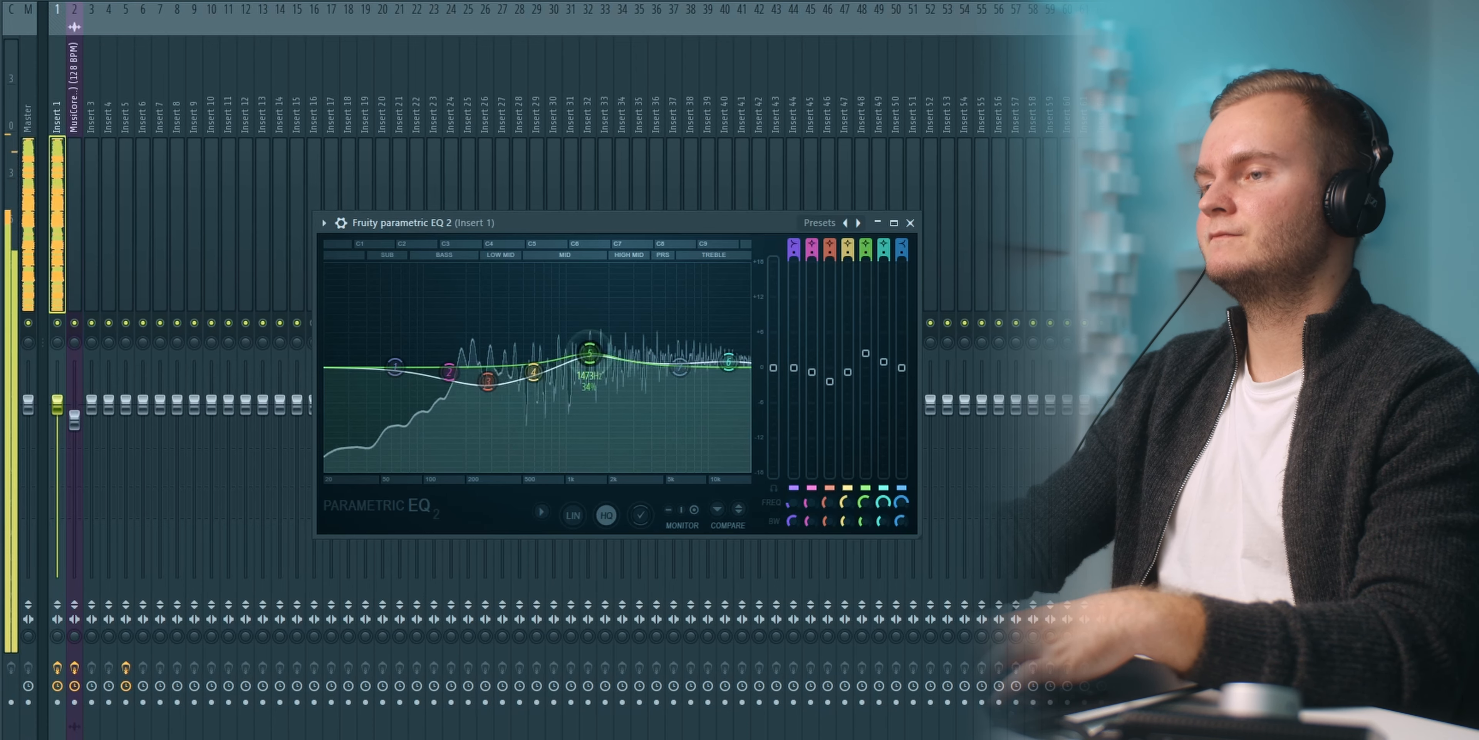
pyautogui.moveTo(532, 389); pyautogui.dragTo(489, 389)
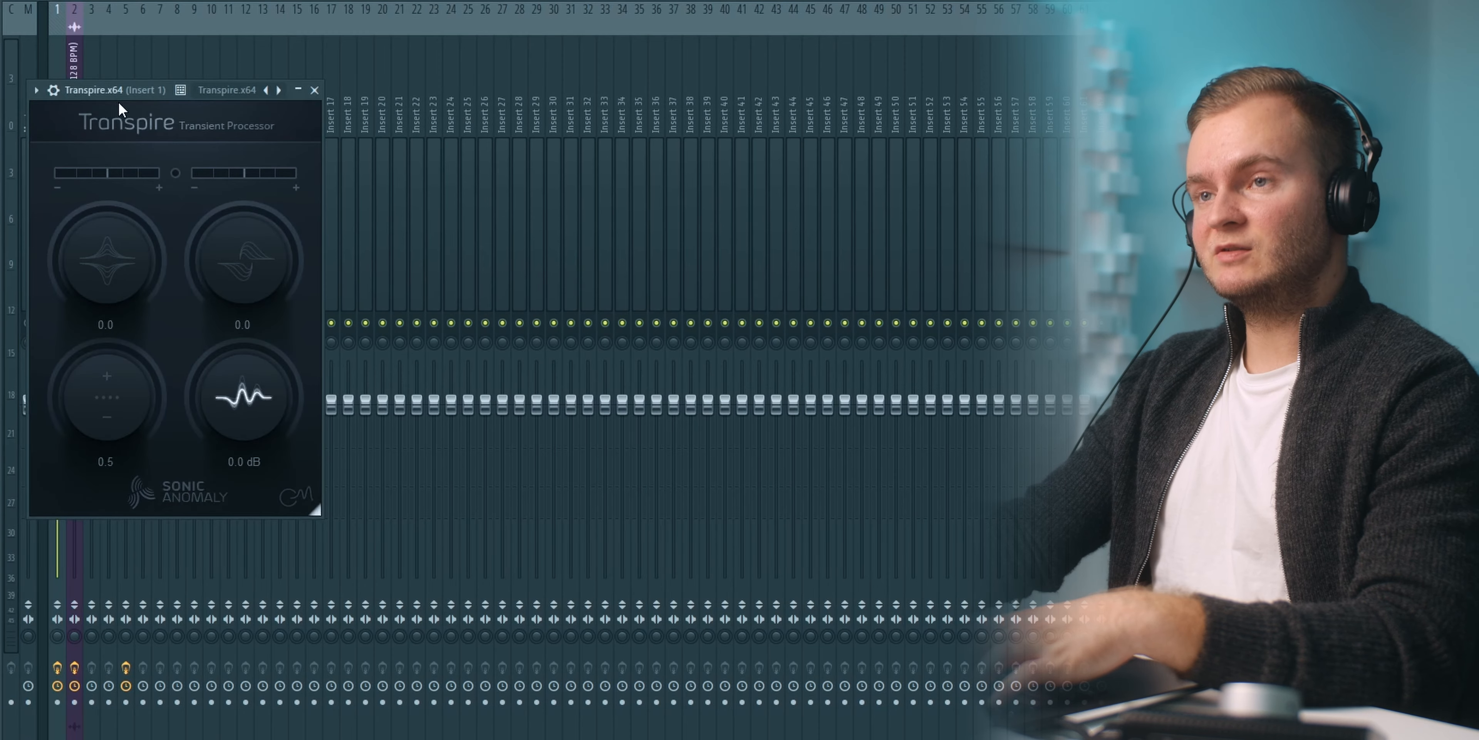
# Adjust Transpire's transient amount on Insert 1 during playback, then close the plug-in.
pyautogui.moveTo(119, 90); pyautogui.dragTo(520, 85)
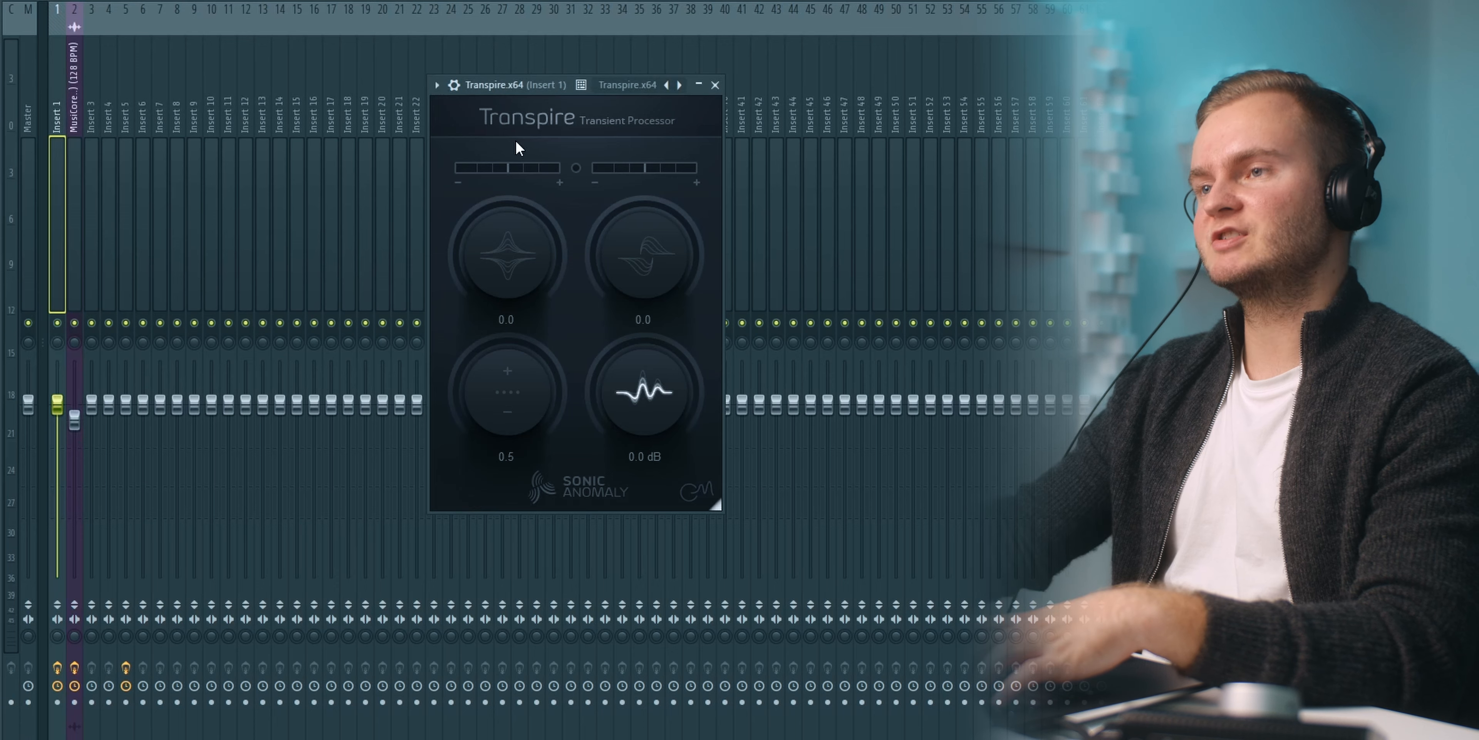
pyautogui.moveTo(513, 86); pyautogui.dragTo(614, 105)
pyautogui.press('space')
pyautogui.moveTo(649, 274); pyautogui.dragTo(644, 277)
pyautogui.click(815, 104)
pyautogui.press('space')
# Add Fruity Delay 3 to Insert 1 and set its delay time to 1/8.
pyautogui.click(1378, 104)
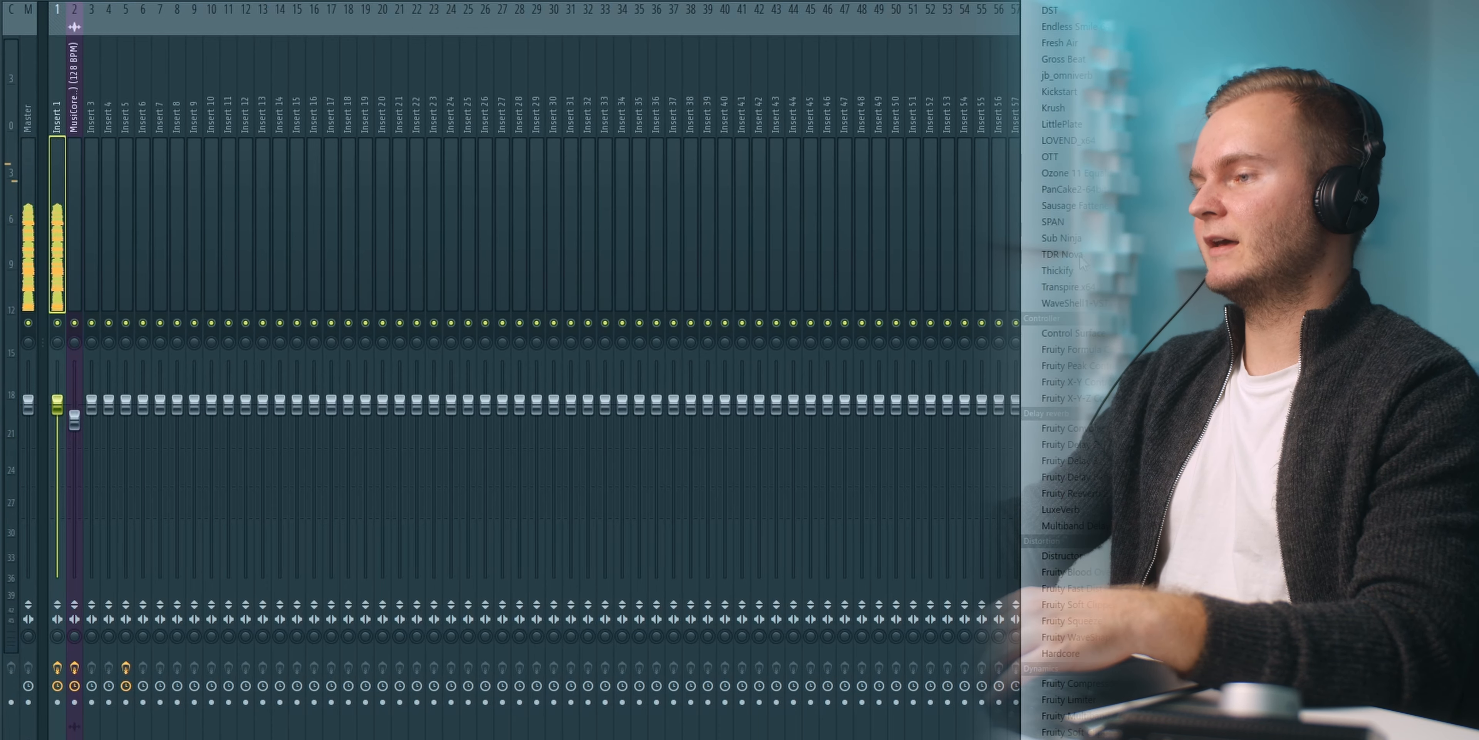
pyautogui.click(1065, 460)
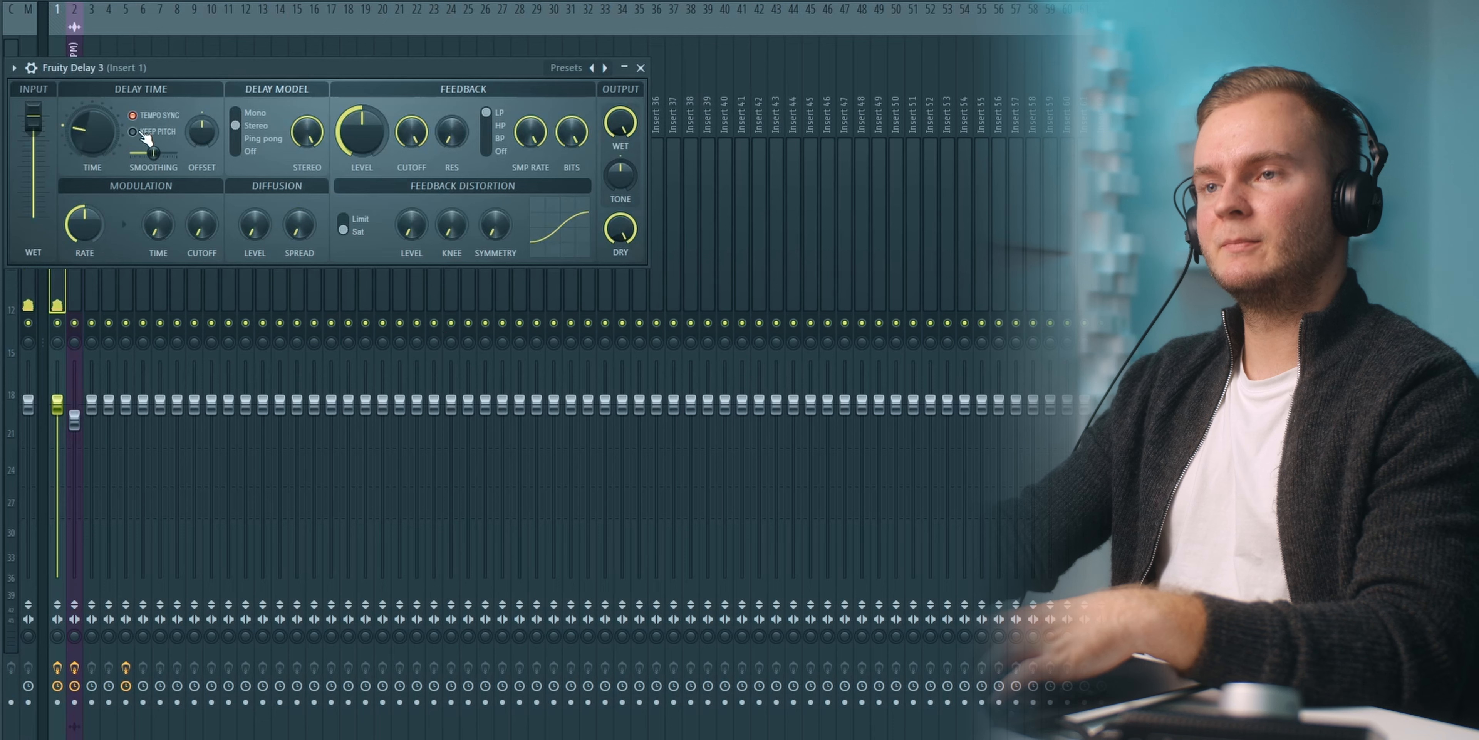
pyautogui.rightClick(93, 137)
pyautogui.moveTo(172, 163)
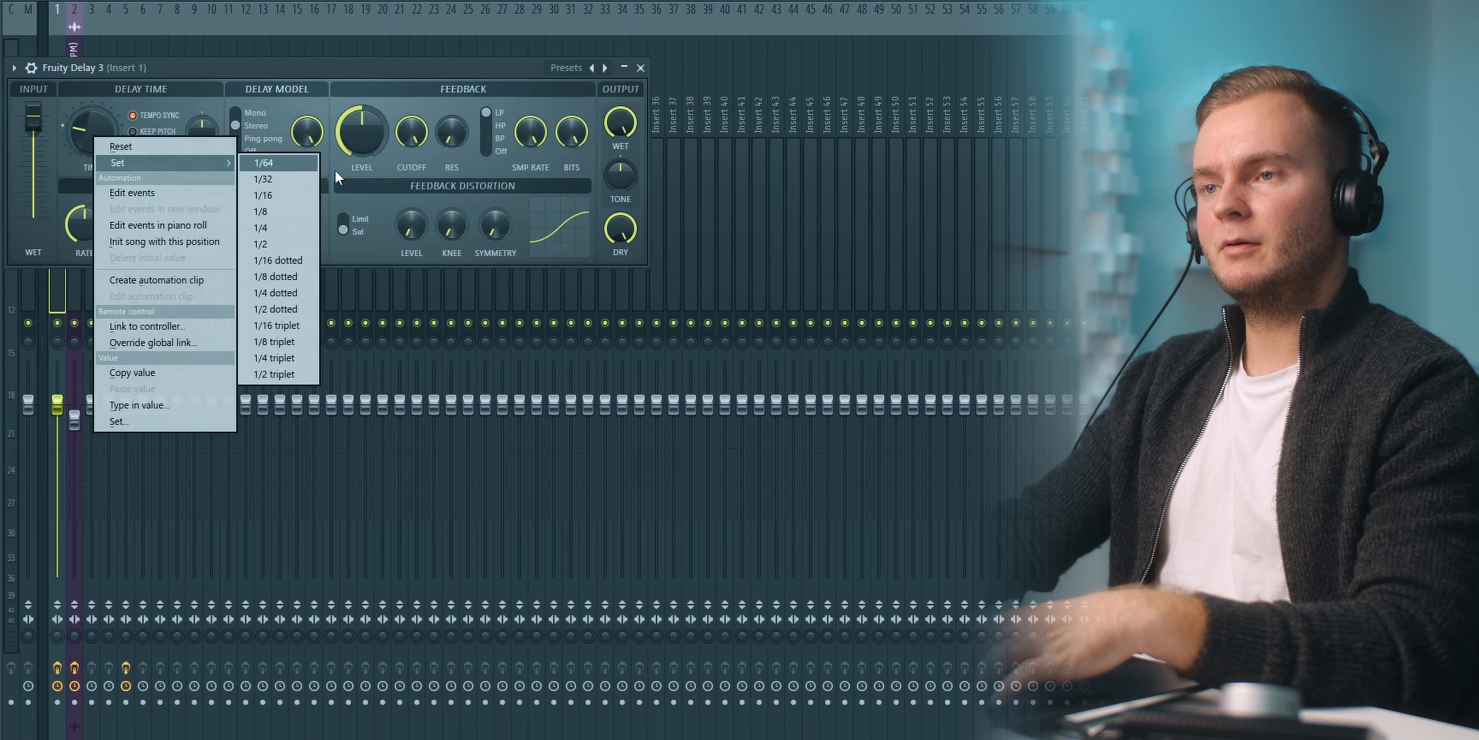
pyautogui.click(290, 216)
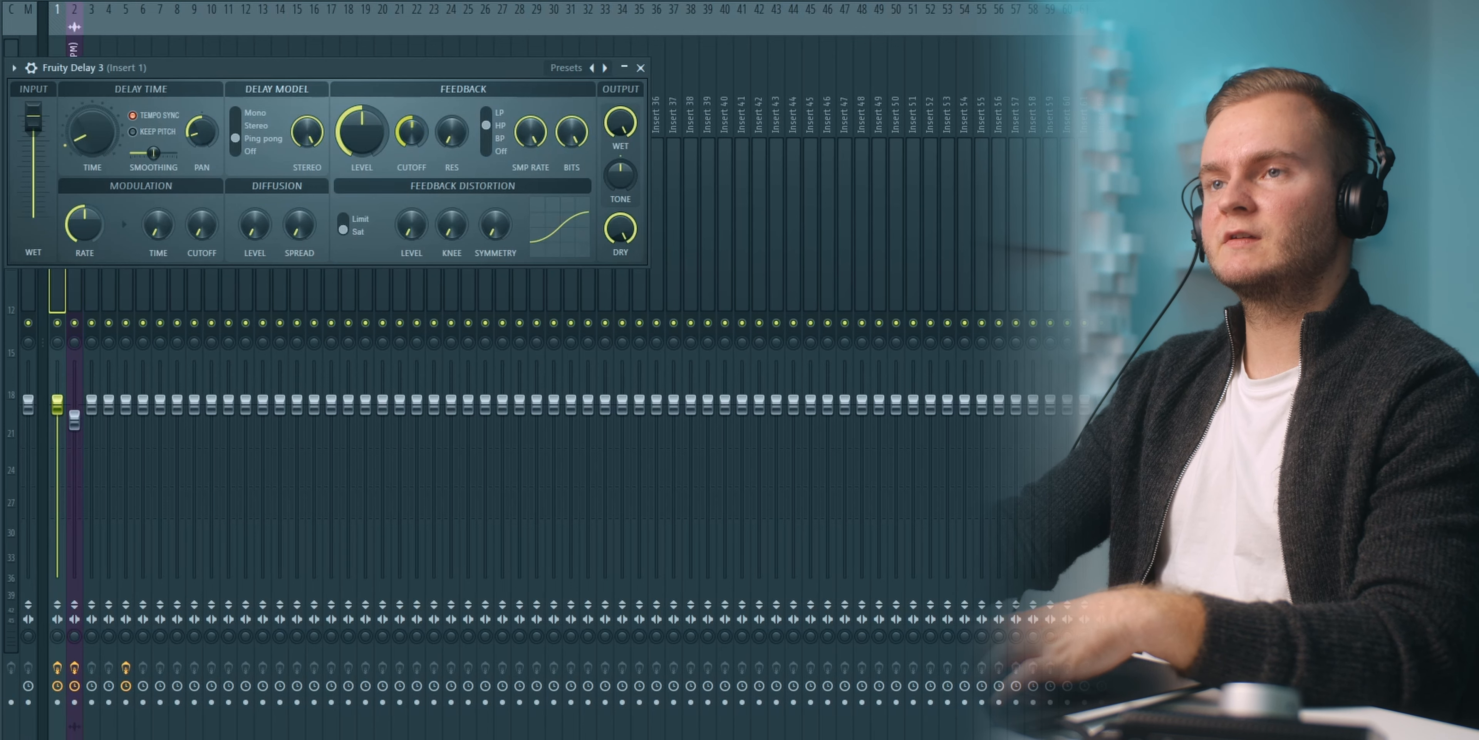
# Lower the delay's feedback level and wet output, then close the plug-in.
pyautogui.moveTo(362, 131); pyautogui.dragTo(362, 137)
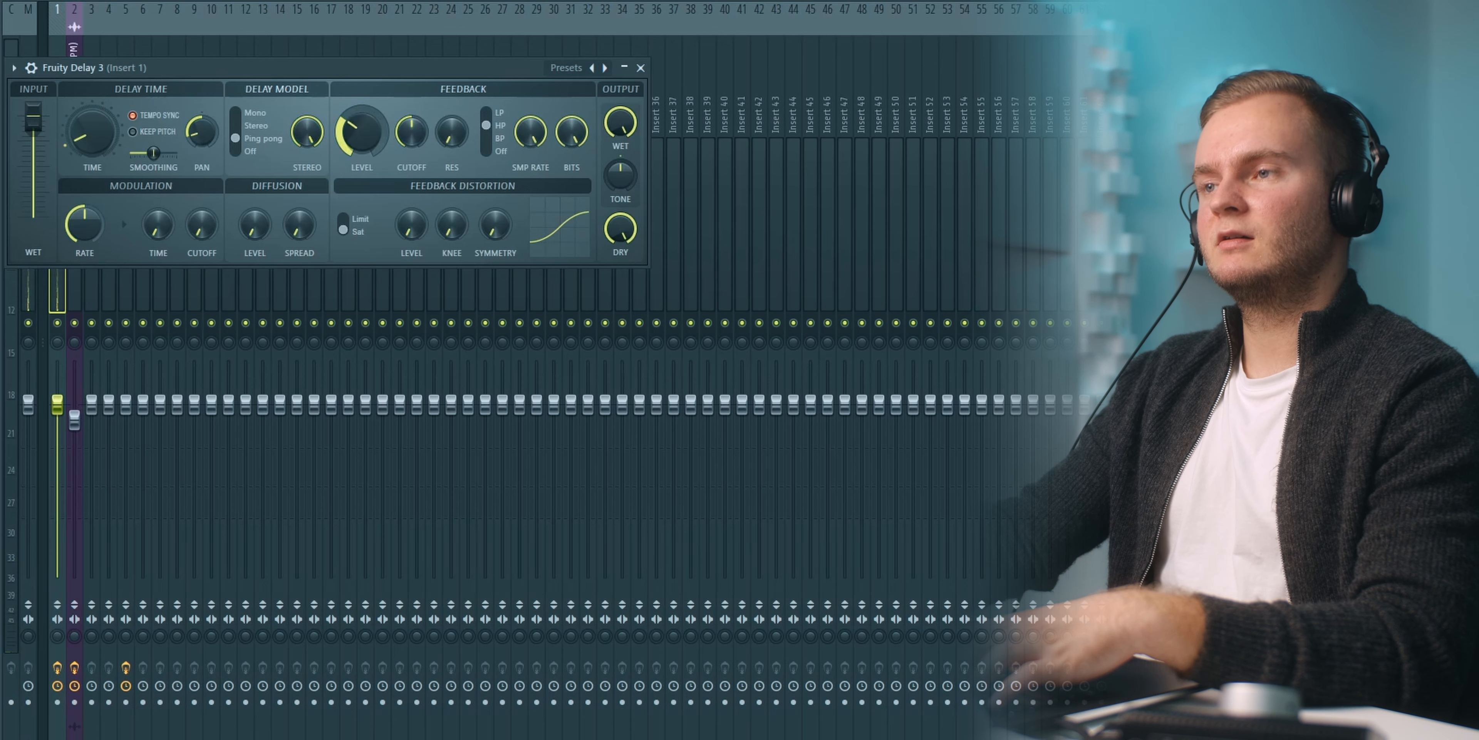
pyautogui.scroll(-5, 620, 122)
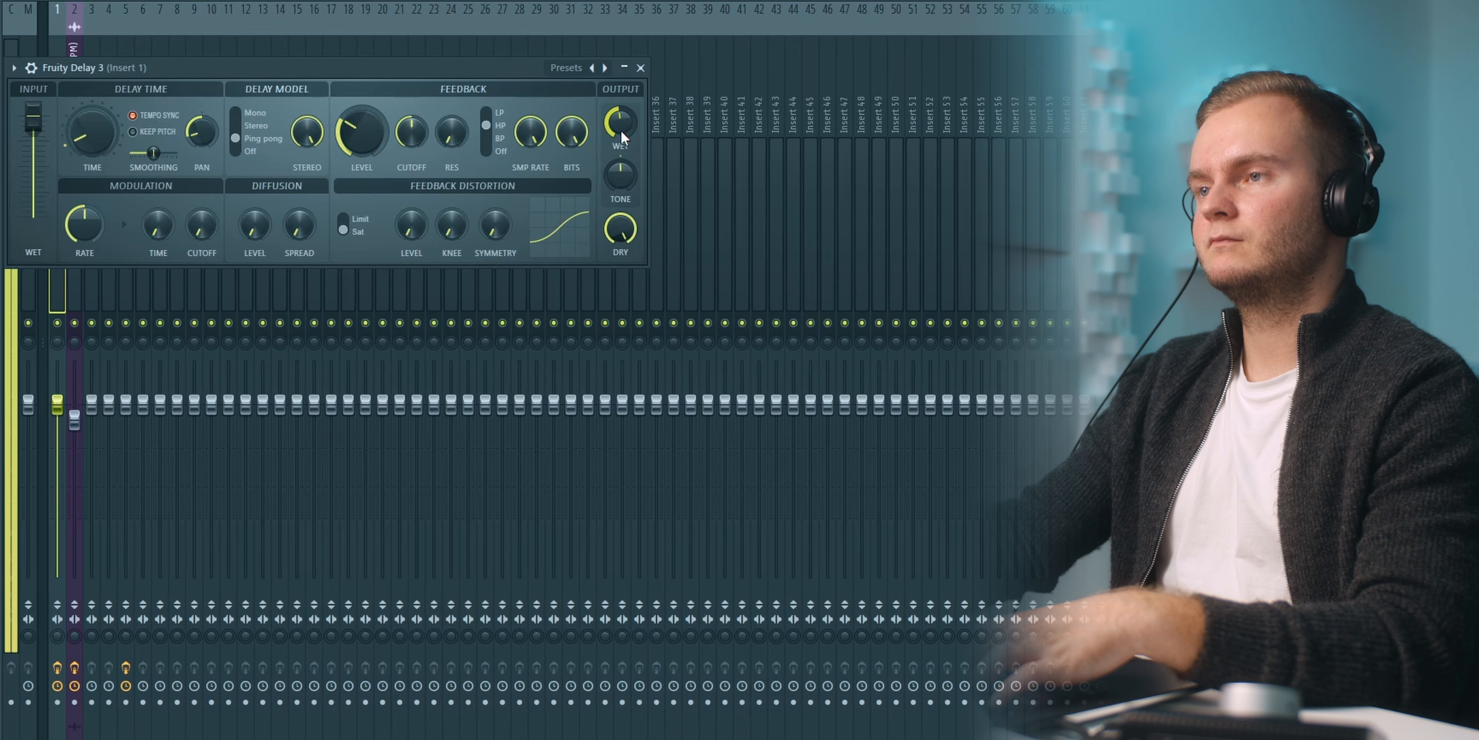
pyautogui.press('Escape')
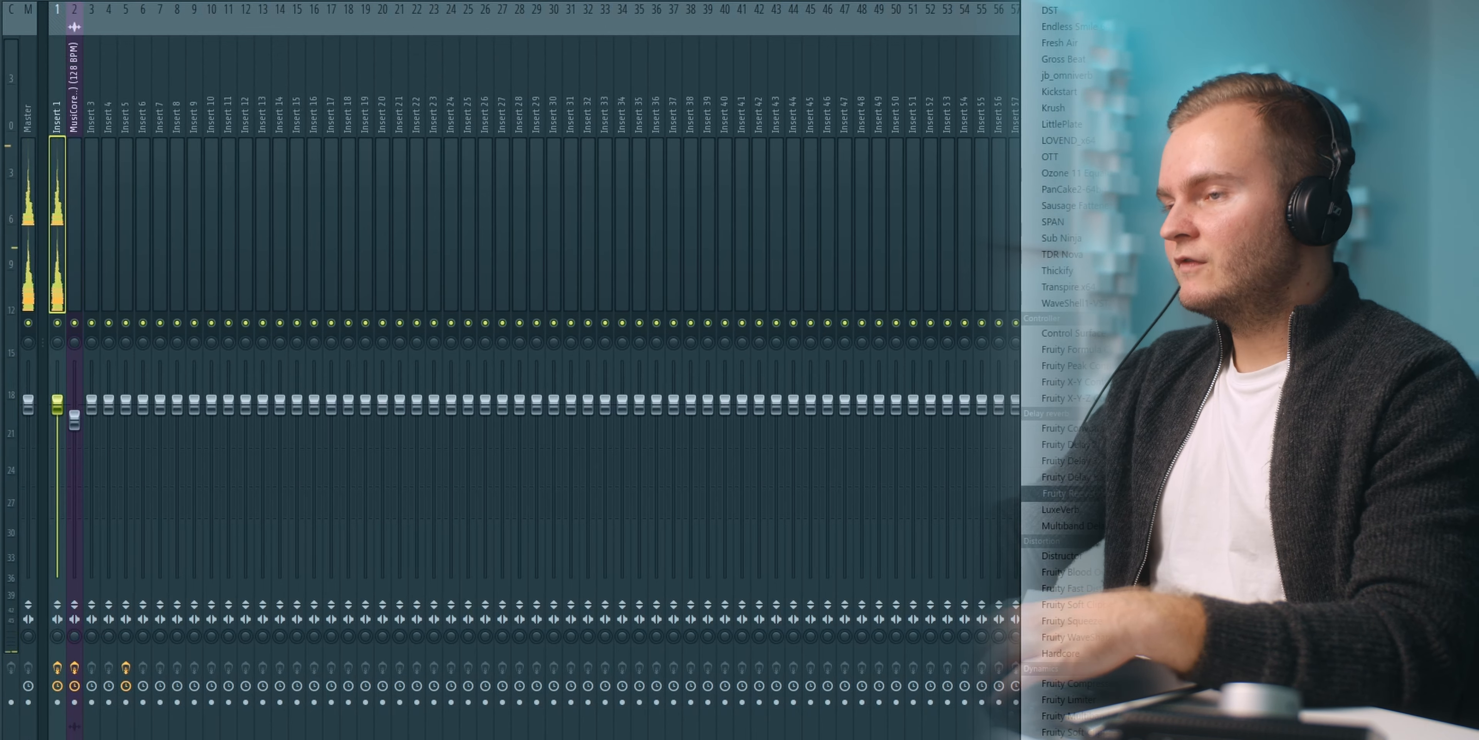
# Add Fruity Reeverb 2 to Insert 1, adjust its low cut and damping, and enlarge the room size.
pyautogui.click(1063, 493)
pyautogui.moveTo(257, 278); pyautogui.dragTo(257, 264)
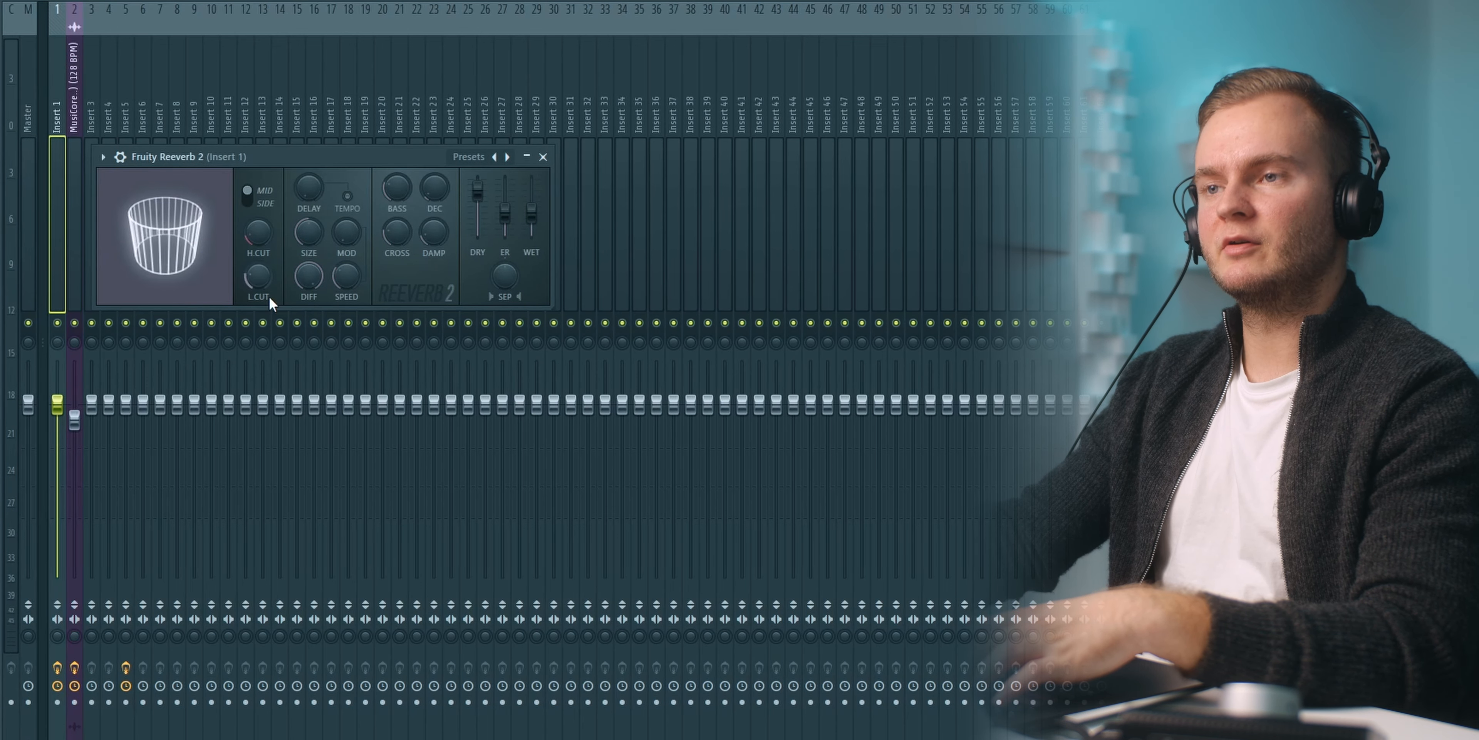
pyautogui.moveTo(421, 246); pyautogui.dragTo(421, 237)
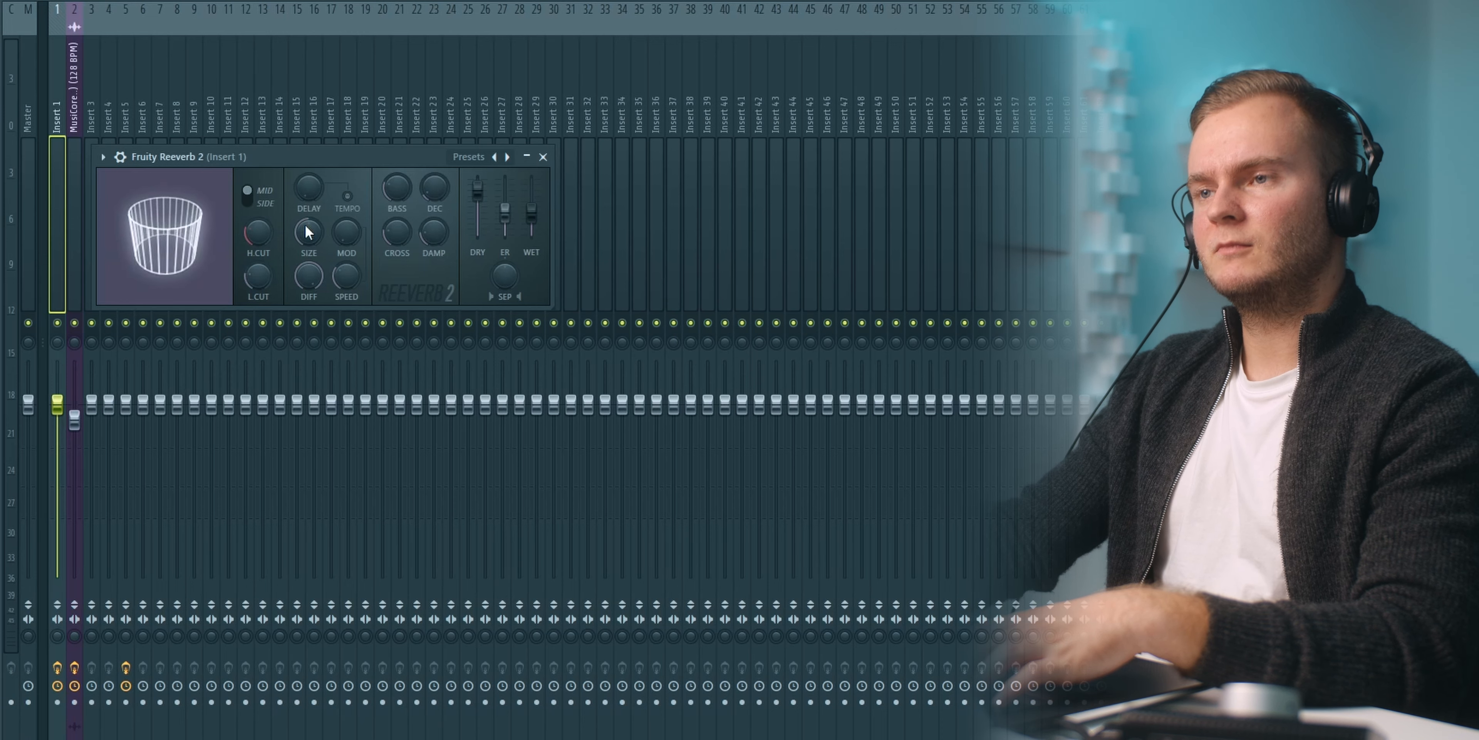
pyautogui.moveTo(308, 232); pyautogui.dragTo(293, 275)
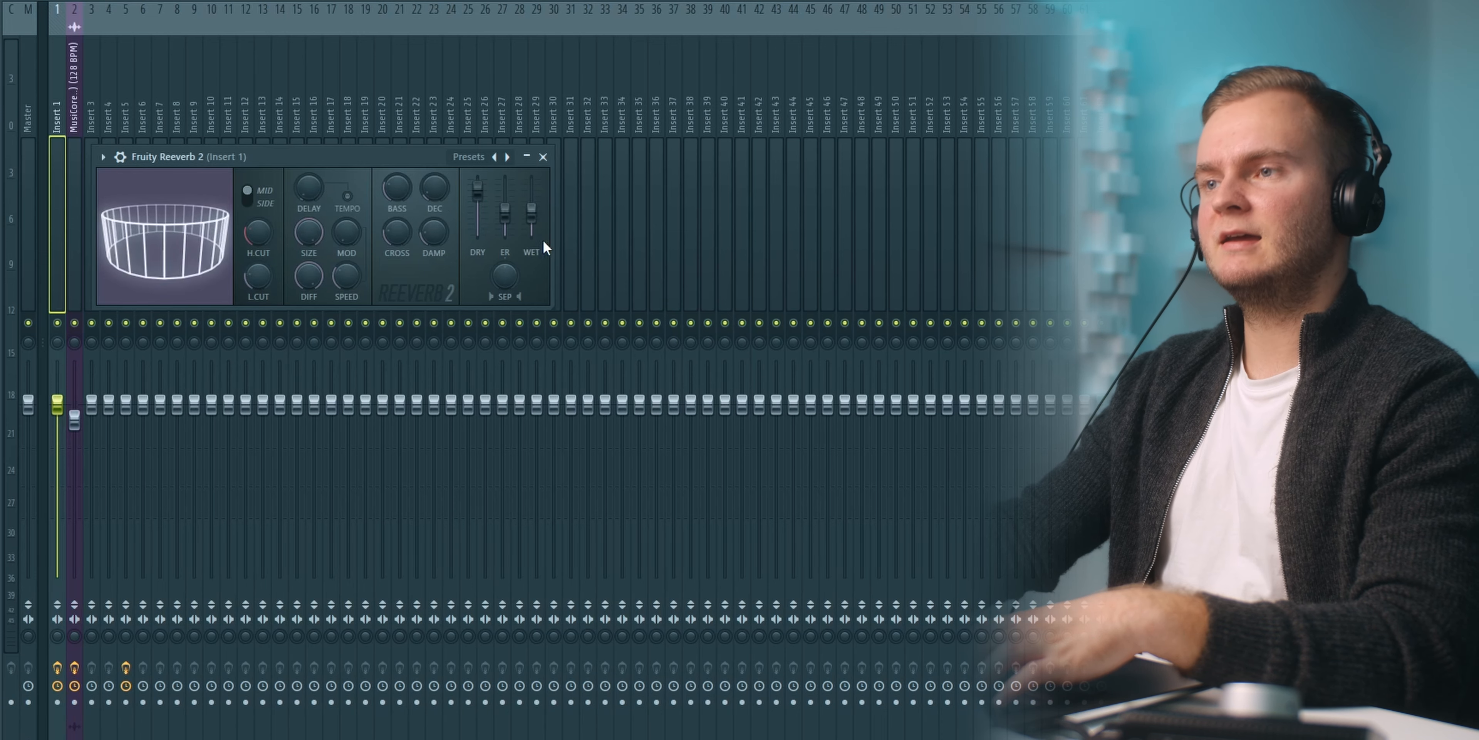
# Raise the reverb's wet level slightly during playback and close the plug-in.
pyautogui.press('space')
pyautogui.moveTo(543, 232); pyautogui.dragTo(538, 204)
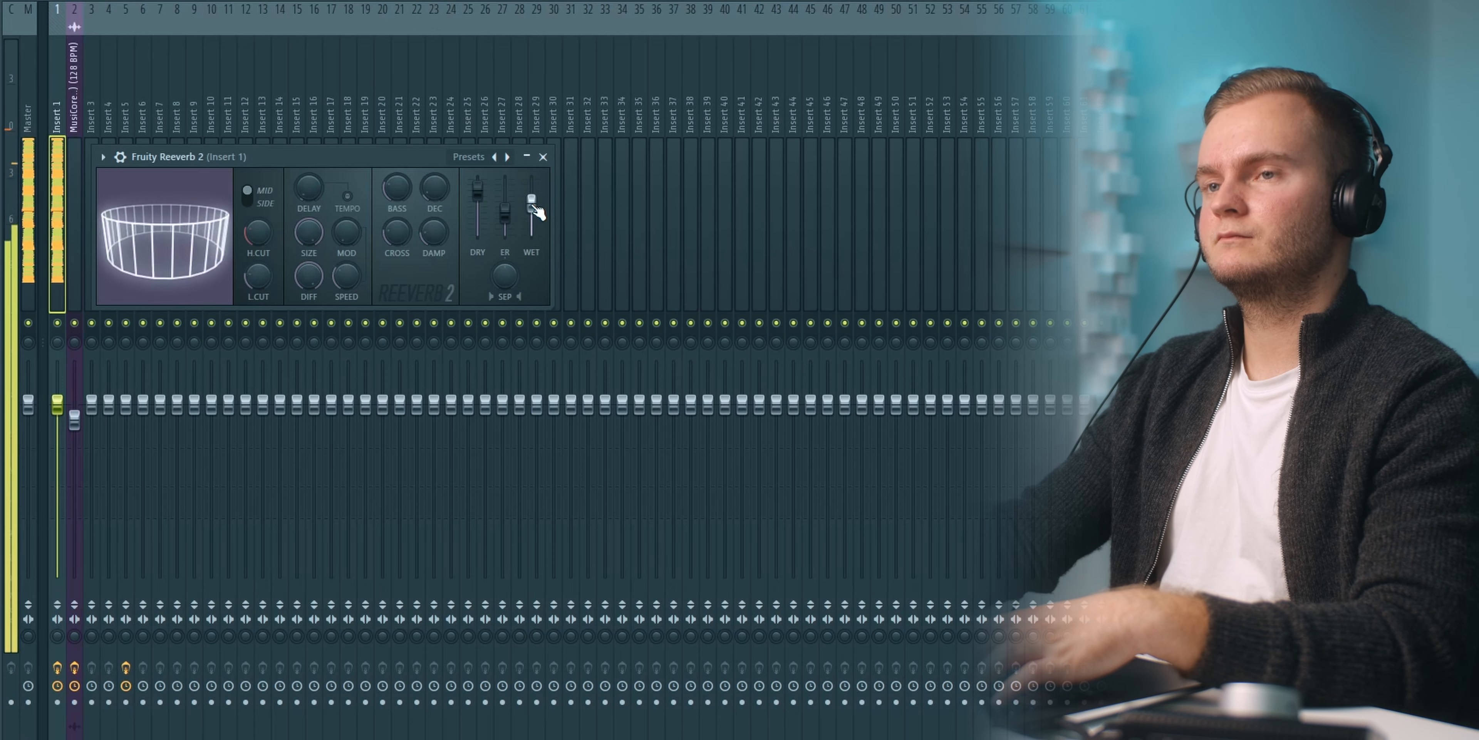
pyautogui.press('Escape')
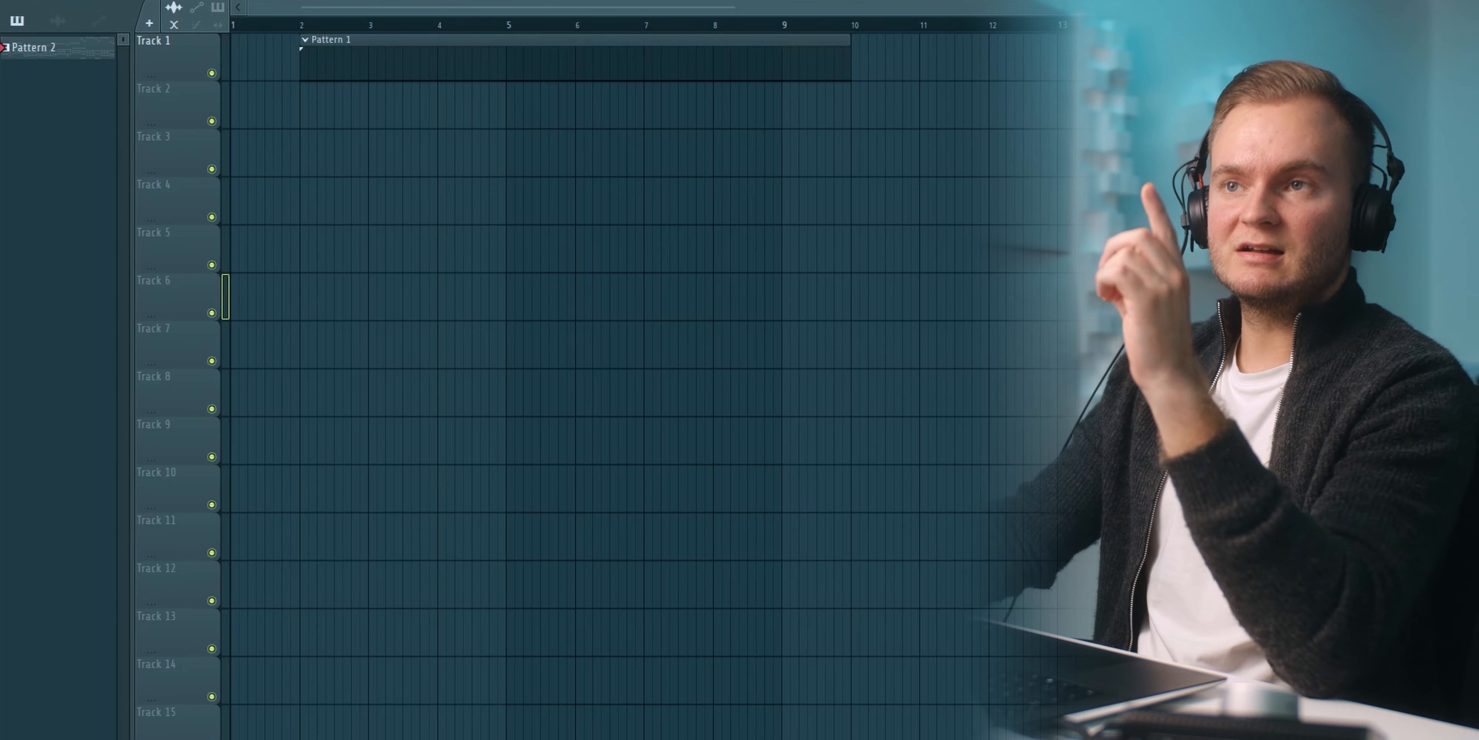
# Add a second Sylenth1 instance and initialise its preset with Clear | Init.
pyautogui.click(69, 1)
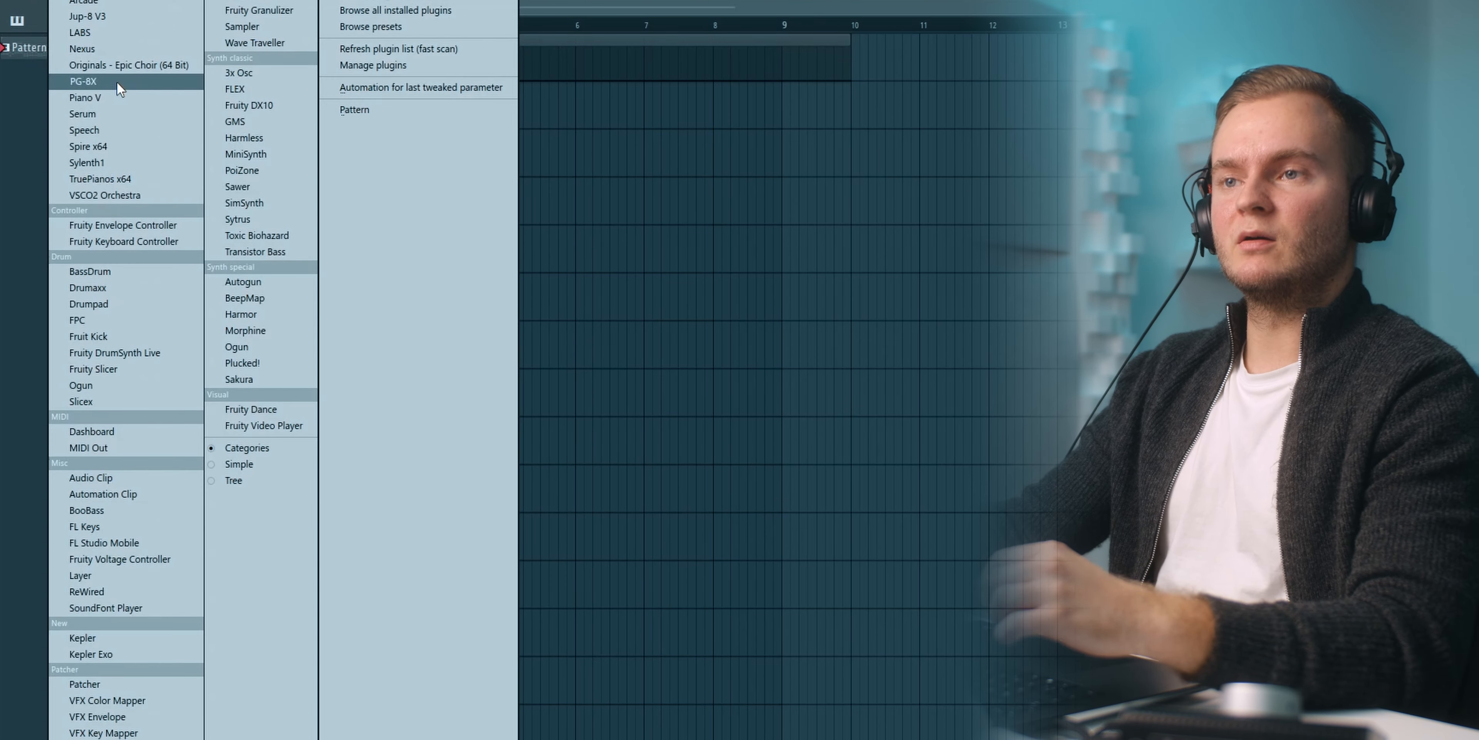
pyautogui.click(113, 162)
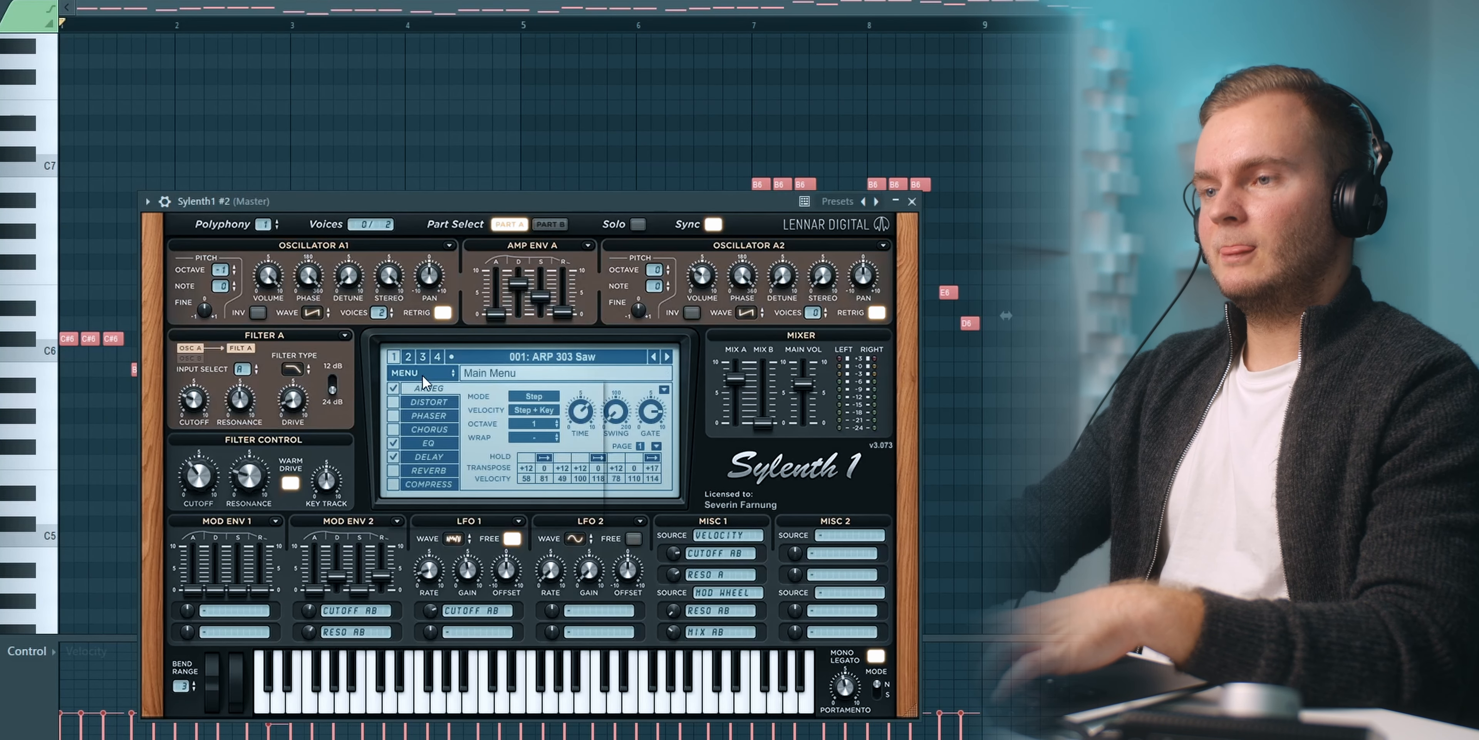
pyautogui.click(422, 374)
pyautogui.moveTo(464, 390)
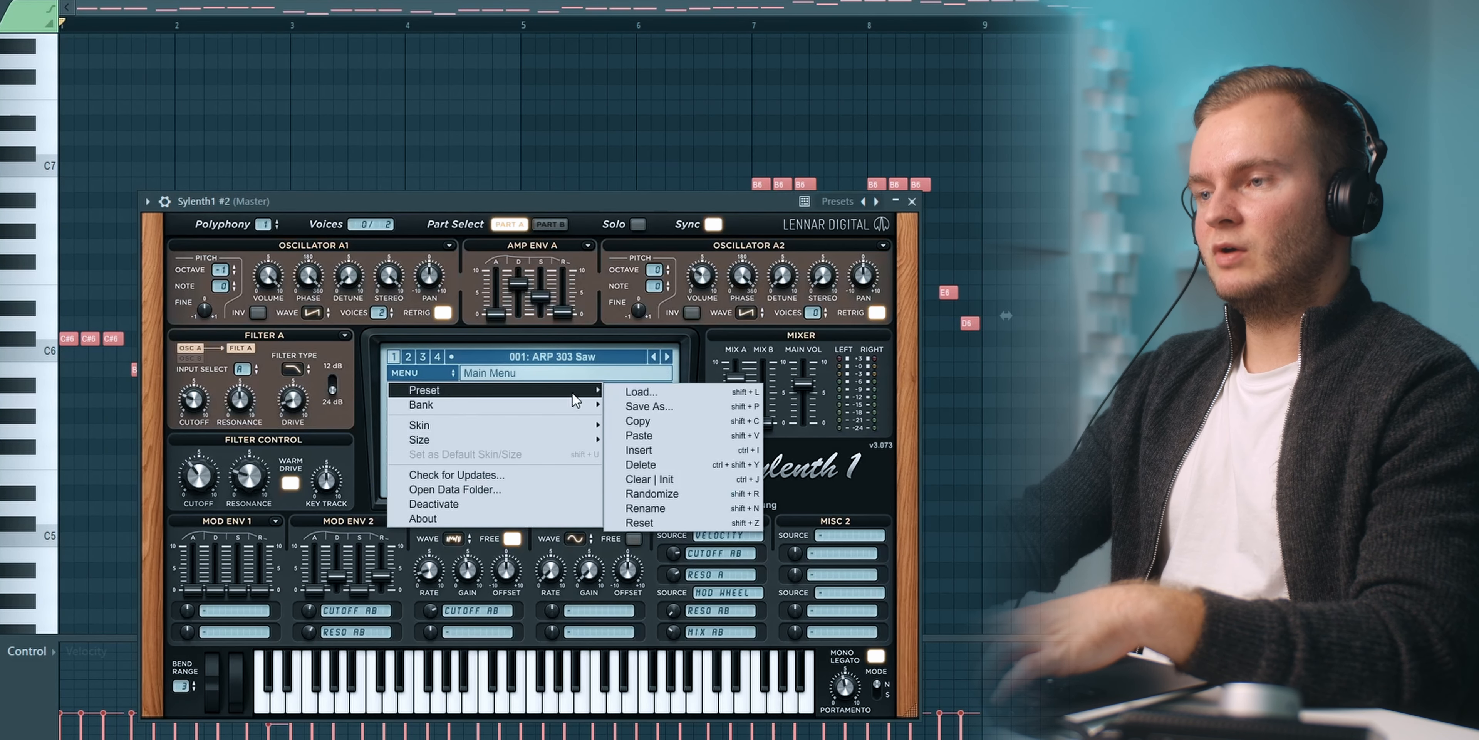
pyautogui.click(672, 485)
pyautogui.moveTo(531, 202); pyautogui.dragTo(837, 112)
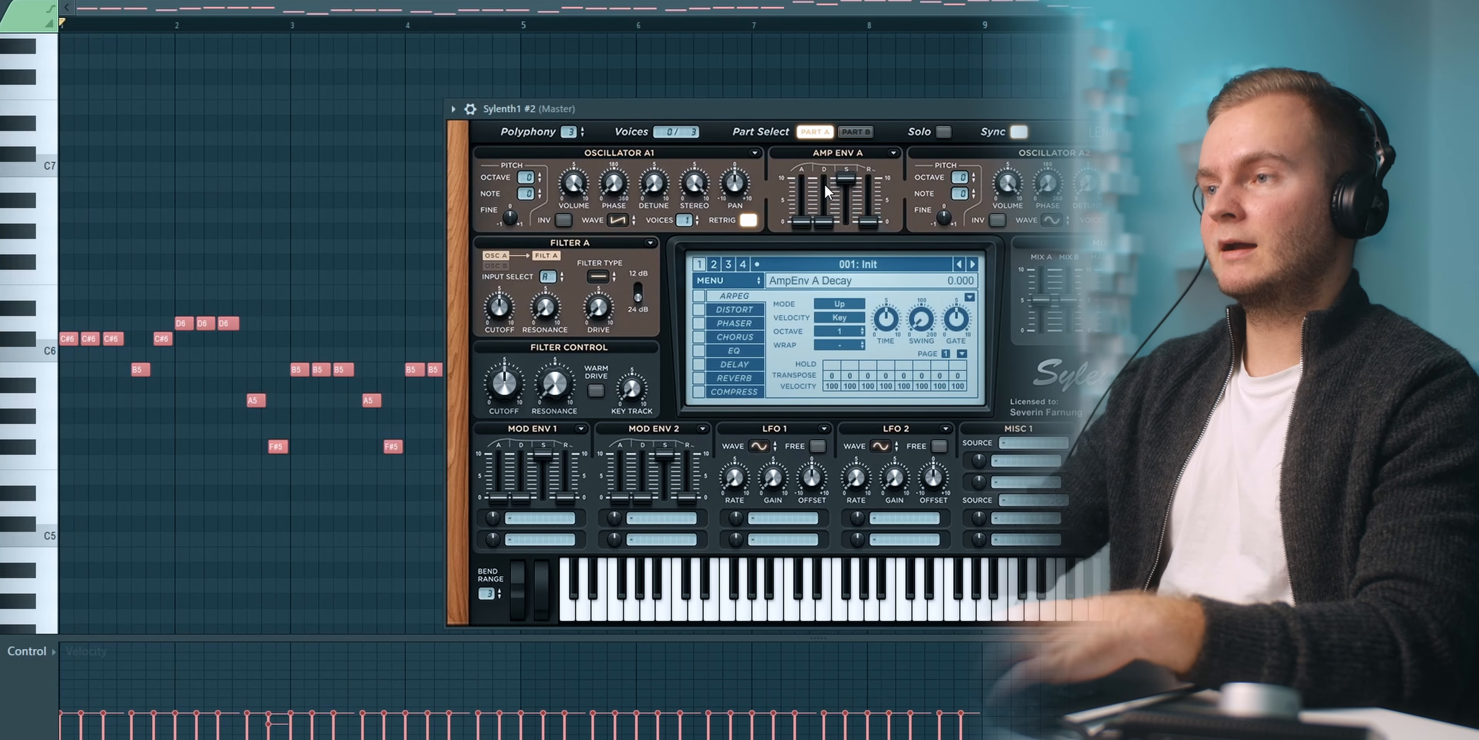
# Set oscillator A1's waveform to Pulse and audition the sound.
pyautogui.click(616, 221)
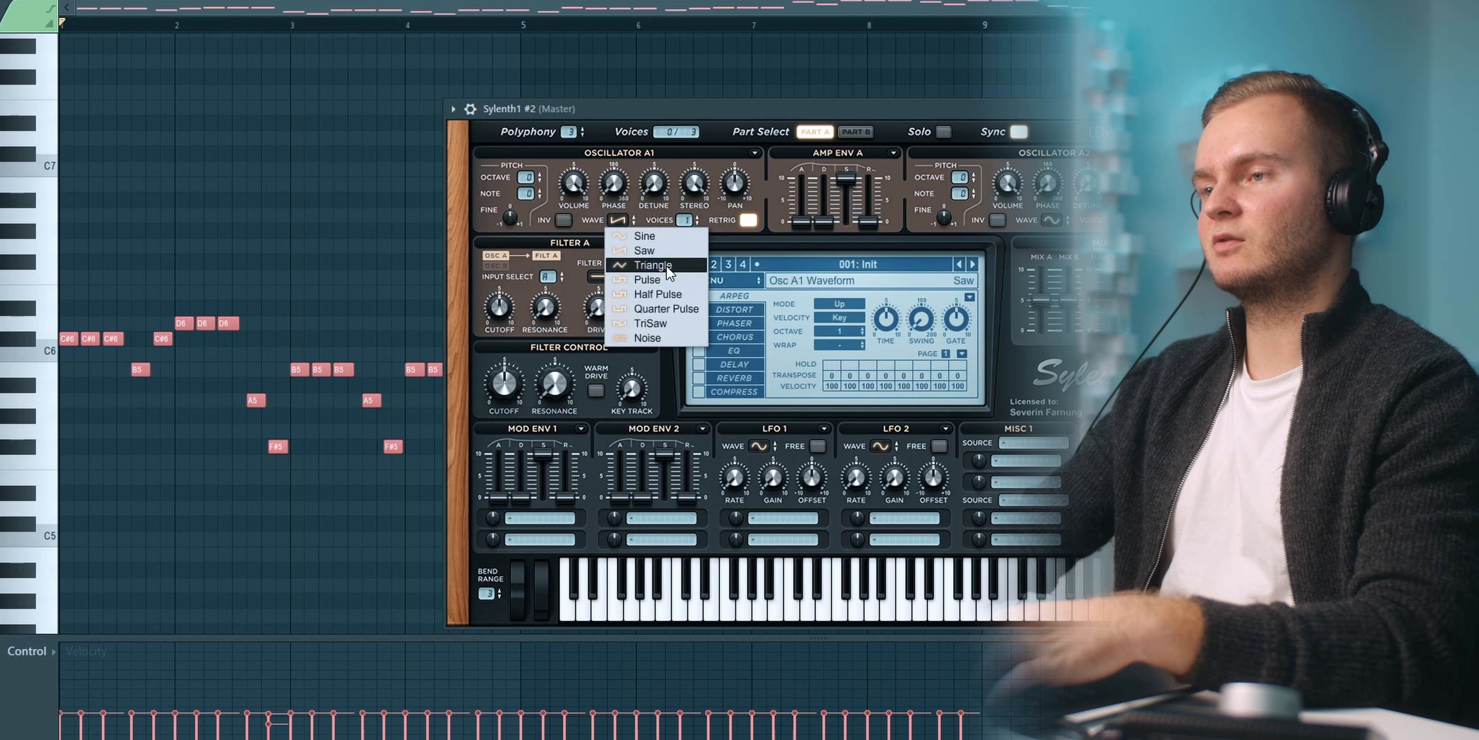
pyautogui.click(654, 280)
pyautogui.moveTo(678, 111); pyautogui.dragTo(658, 111)
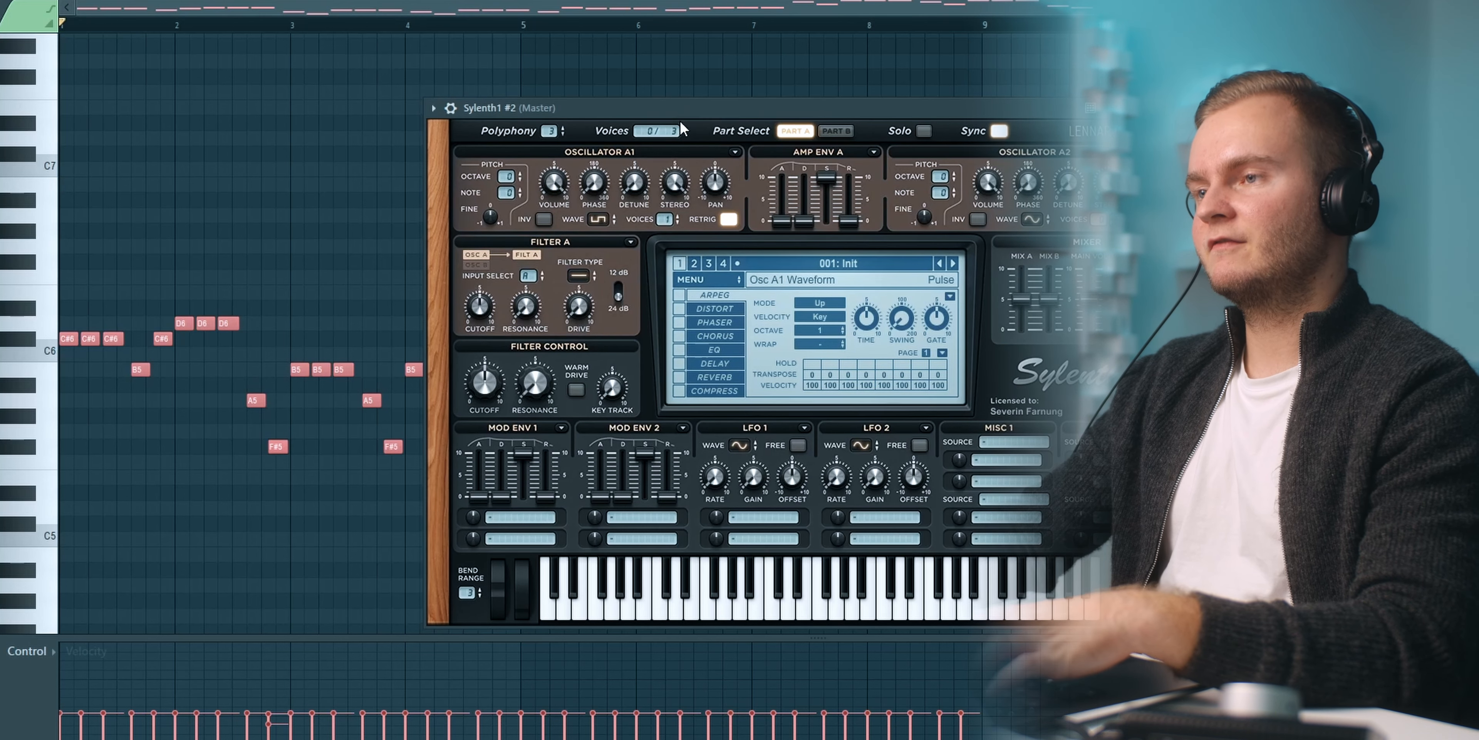
pyautogui.press('space')
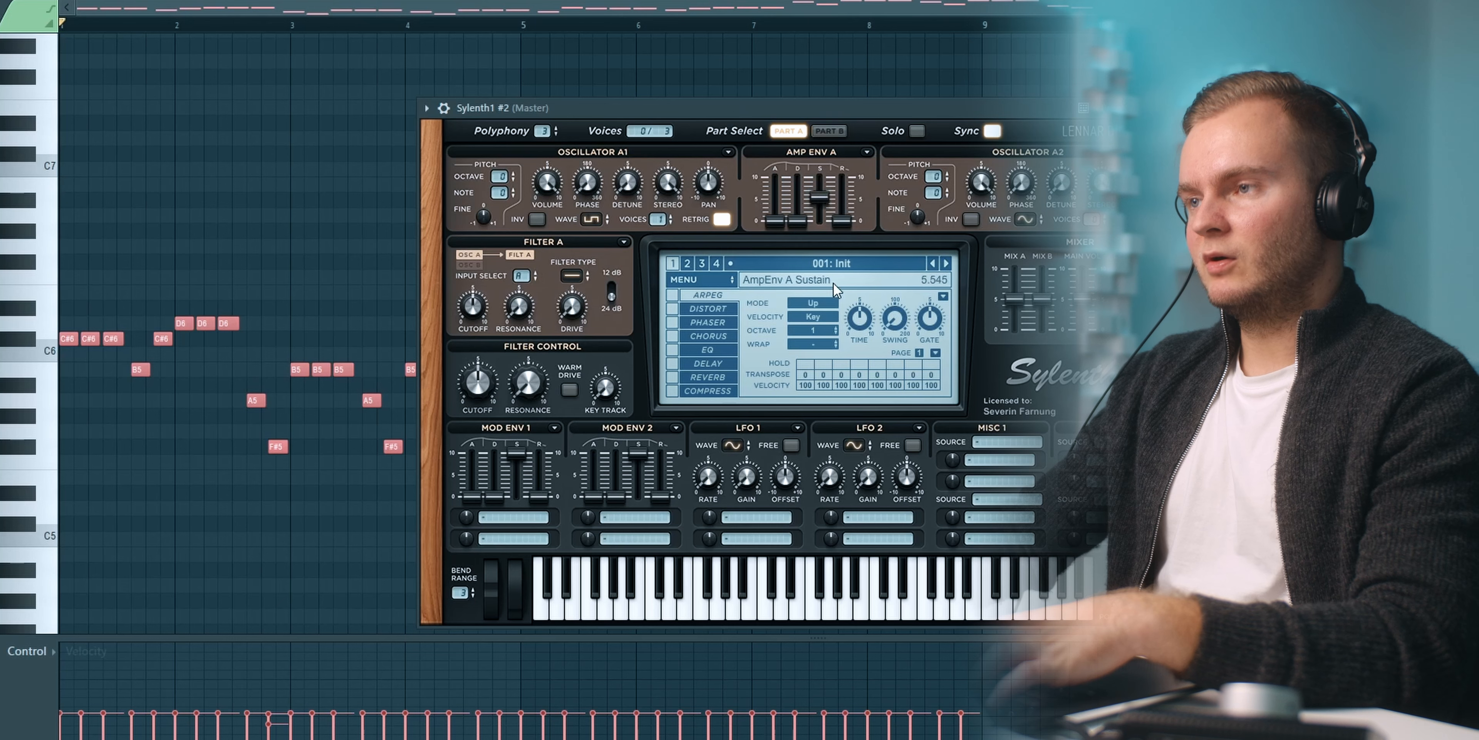
# Shape amp envelope A with zero sustain and a decay of about 4.1 while auditioning the melody.
pyautogui.moveTo(833, 286); pyautogui.dragTo(836, 410)
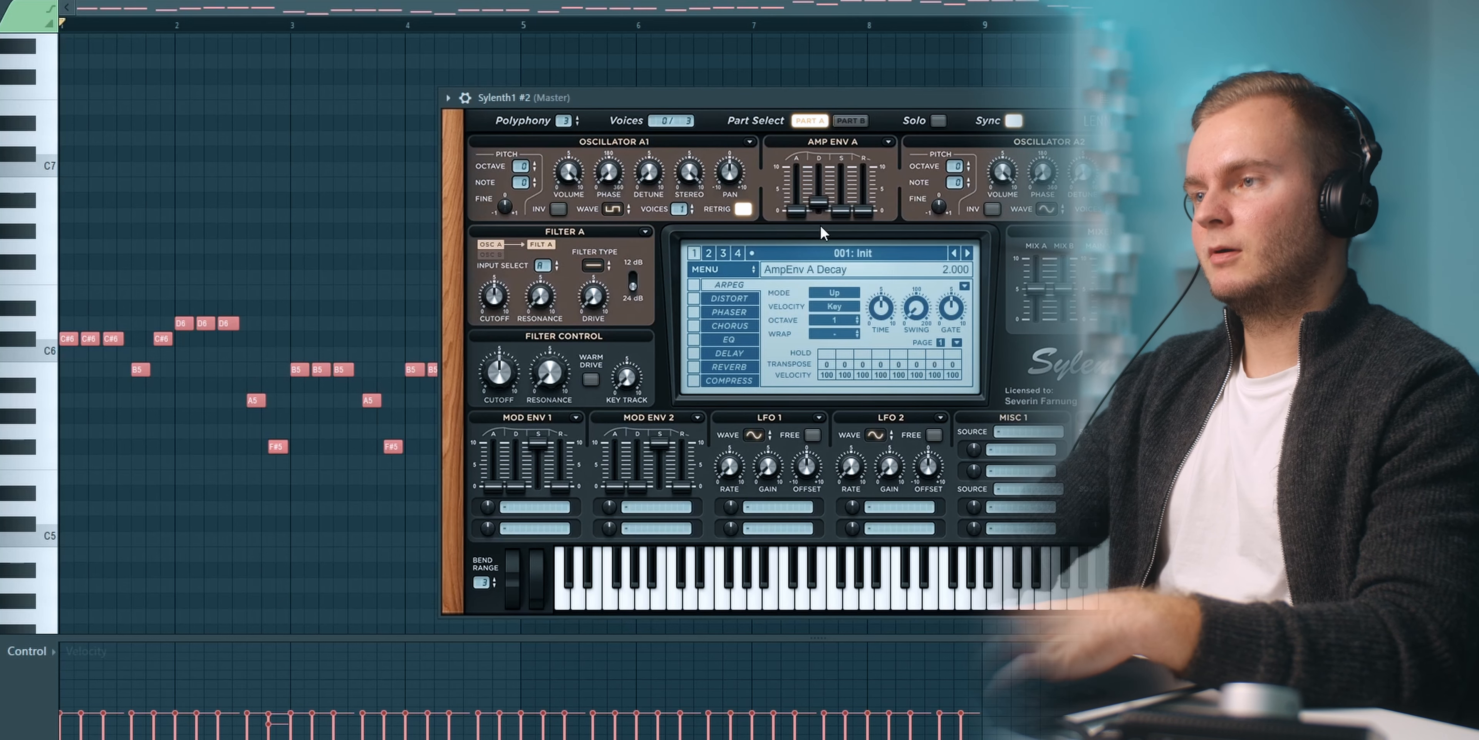
pyautogui.press('space')
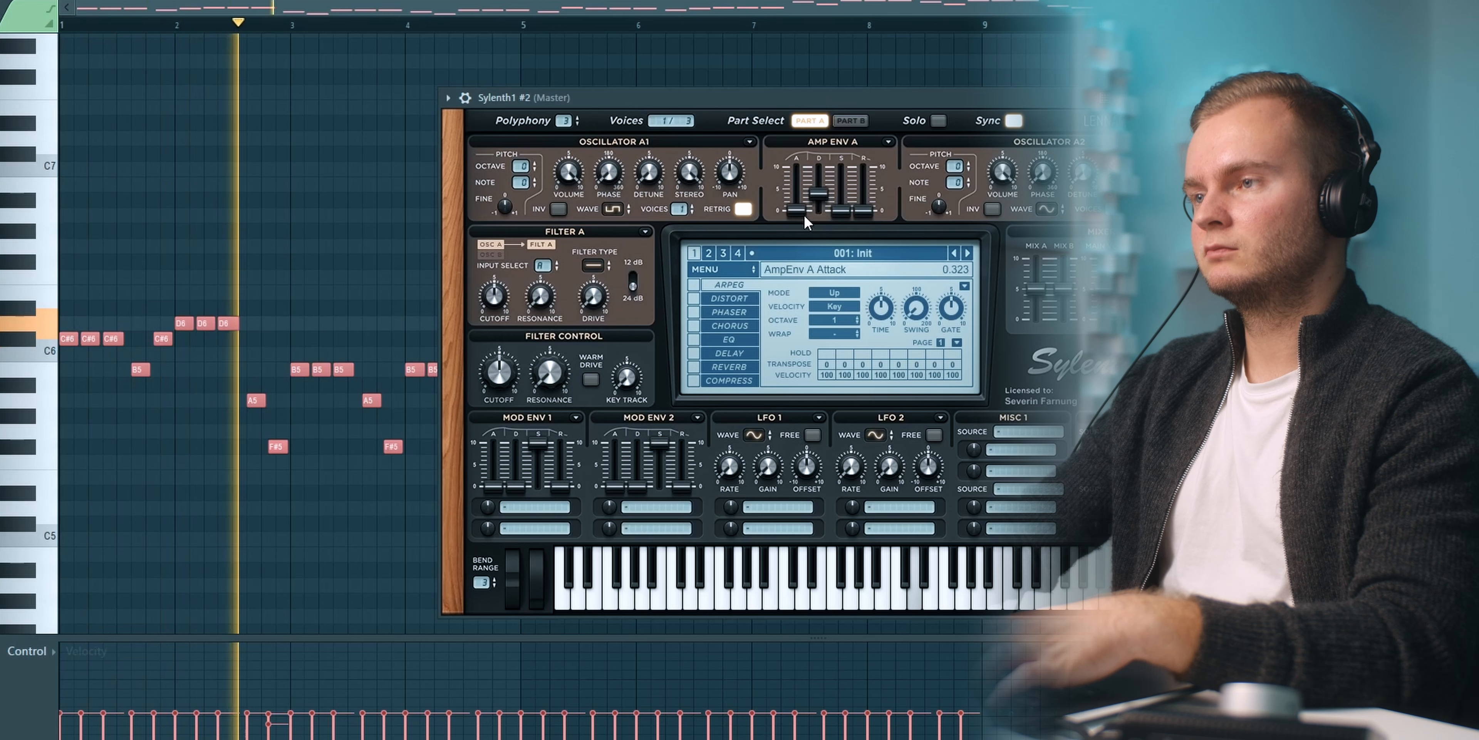
pyautogui.moveTo(826, 198); pyautogui.dragTo(825, 197)
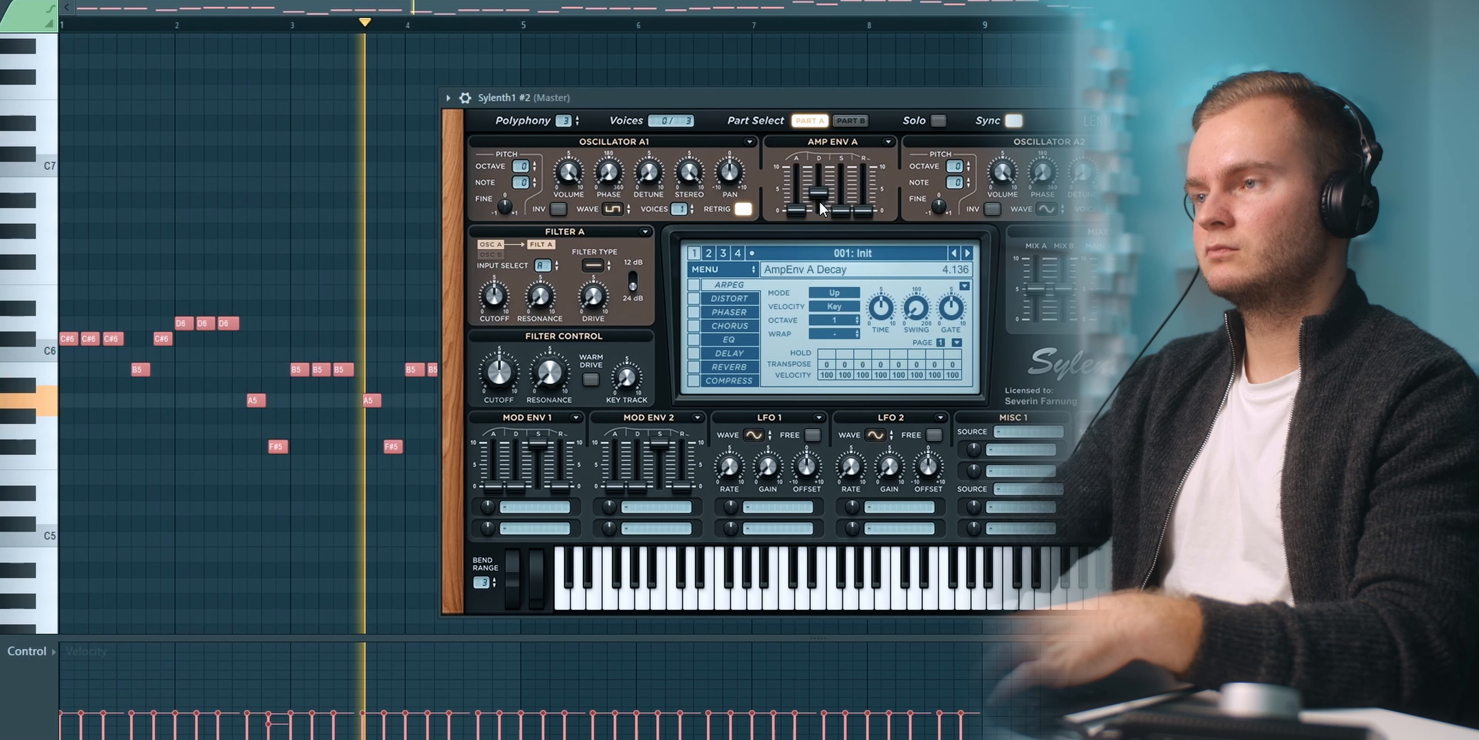
pyautogui.press('space')
# Route Mod Env 1 to Cutoff A and B, set Filter A to low-pass, and shape the modulation with zero sustain and a short decay.
pyautogui.click(534, 507)
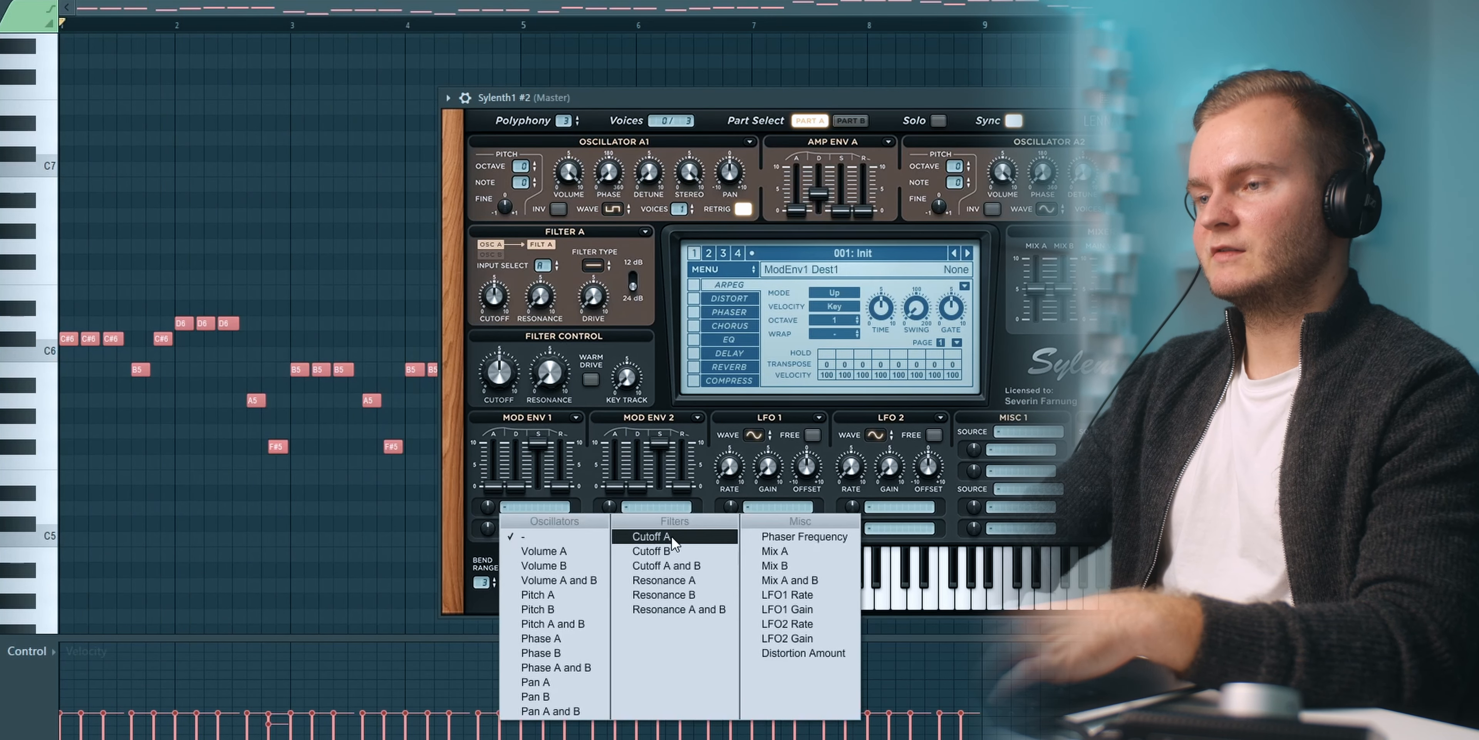
pyautogui.click(670, 567)
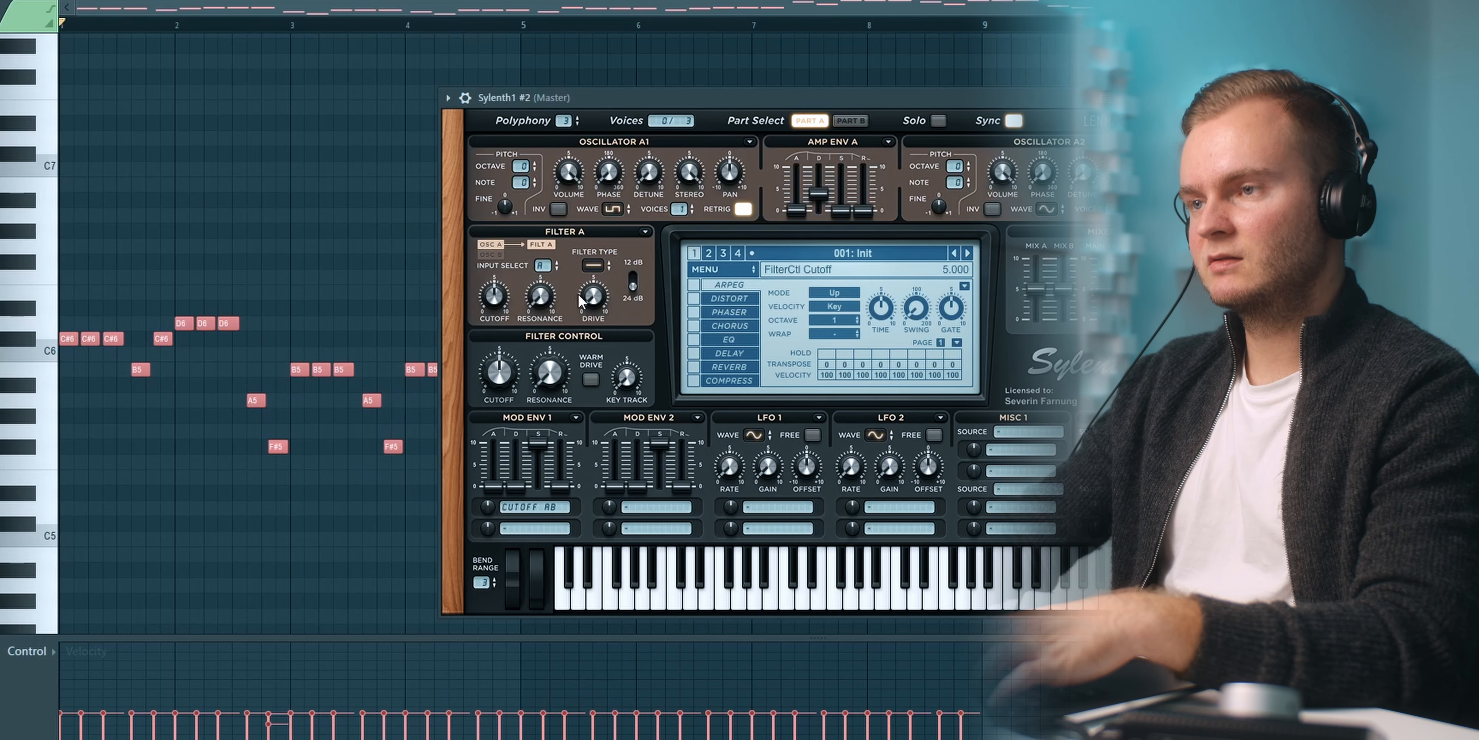
pyautogui.click(593, 264)
pyautogui.click(615, 290)
pyautogui.press('space')
pyautogui.moveTo(538, 444); pyautogui.dragTo(528, 604)
pyautogui.moveTo(516, 487)
pyautogui.mouseDown()
pyautogui.moveTo(499, 478)
pyautogui.moveTo(498, 495)
pyautogui.moveTo(516, 476)
pyautogui.mouseUp()
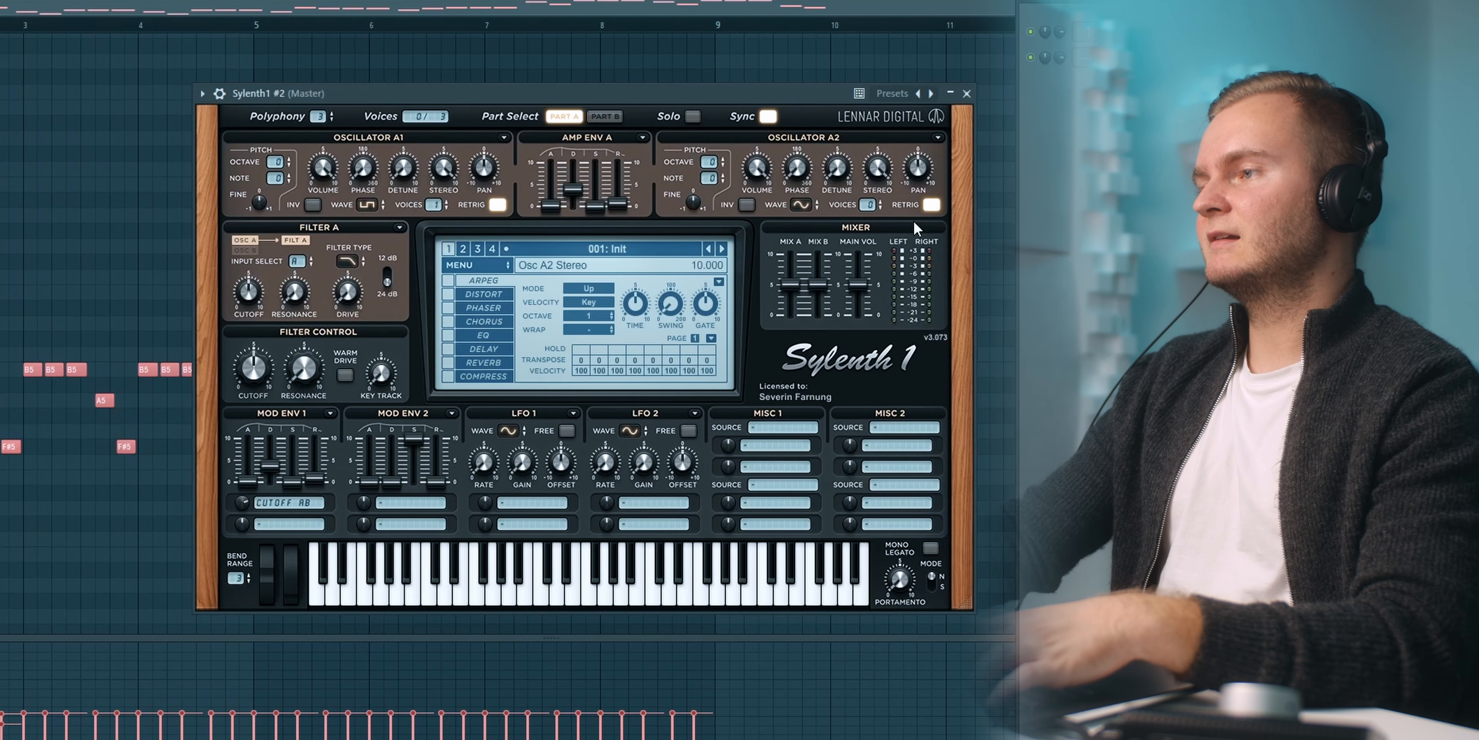
# Set oscillator A2 to Pulse with 8 voices, turn off its retrigger, and raise its detune to about 2.3.
pyautogui.click(802, 205)
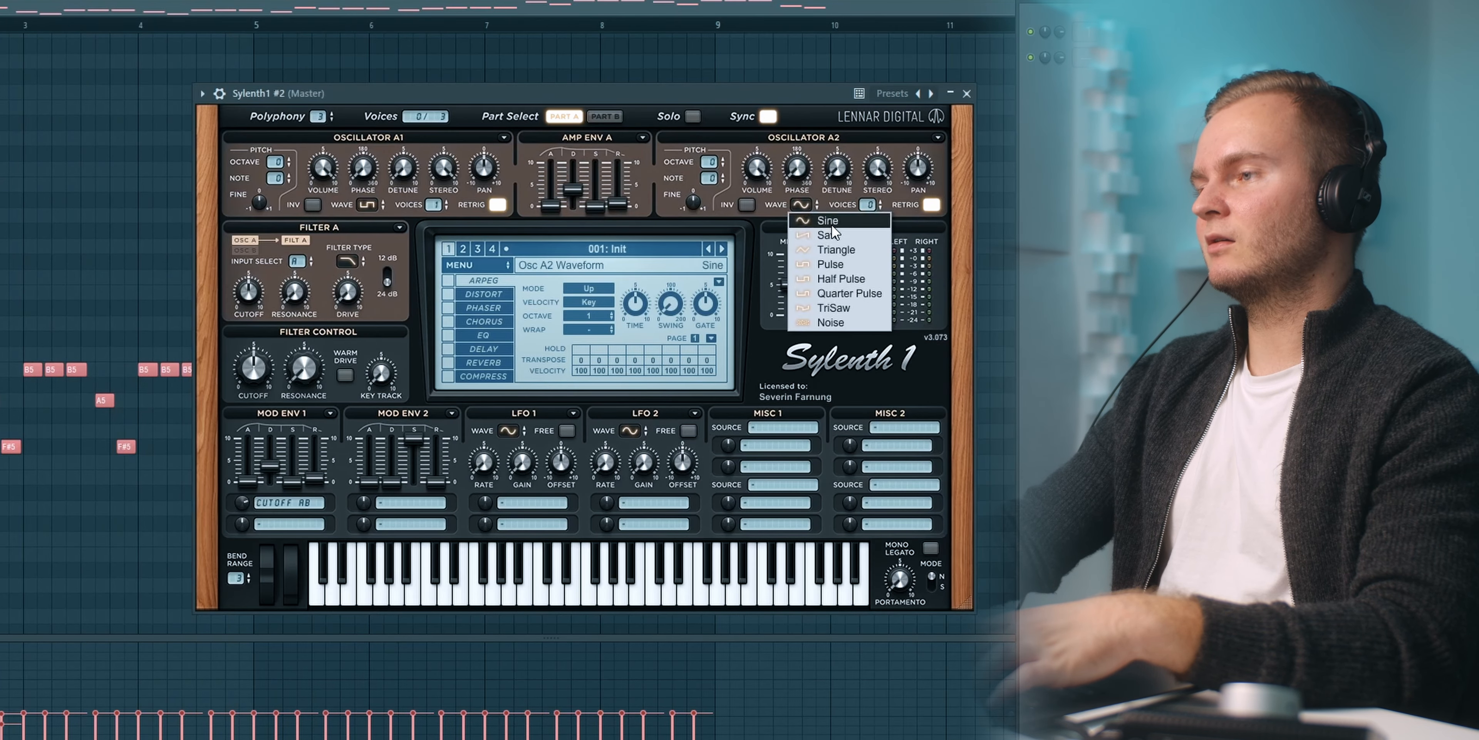
pyautogui.click(838, 266)
pyautogui.moveTo(866, 208); pyautogui.dragTo(1025, 58)
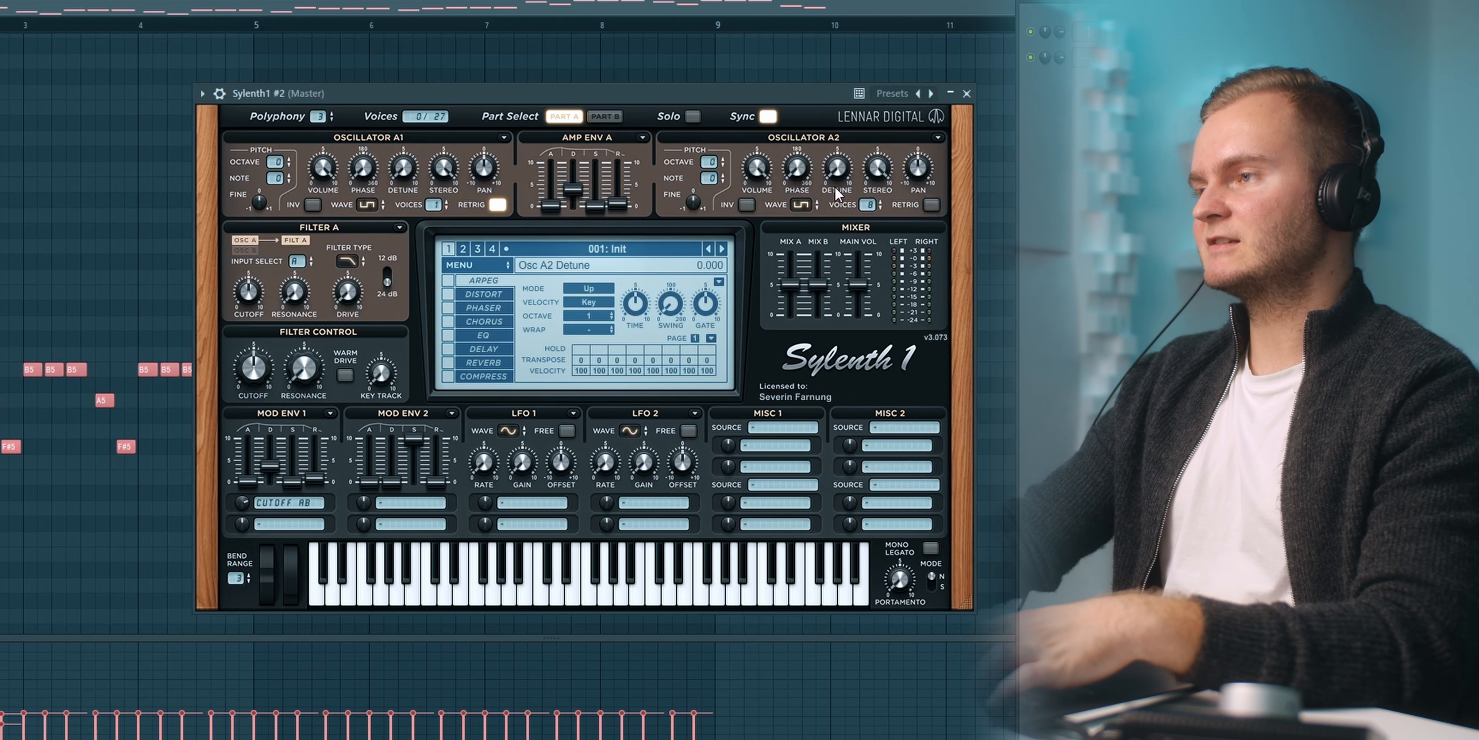
pyautogui.moveTo(815, 97); pyautogui.dragTo(832, 95)
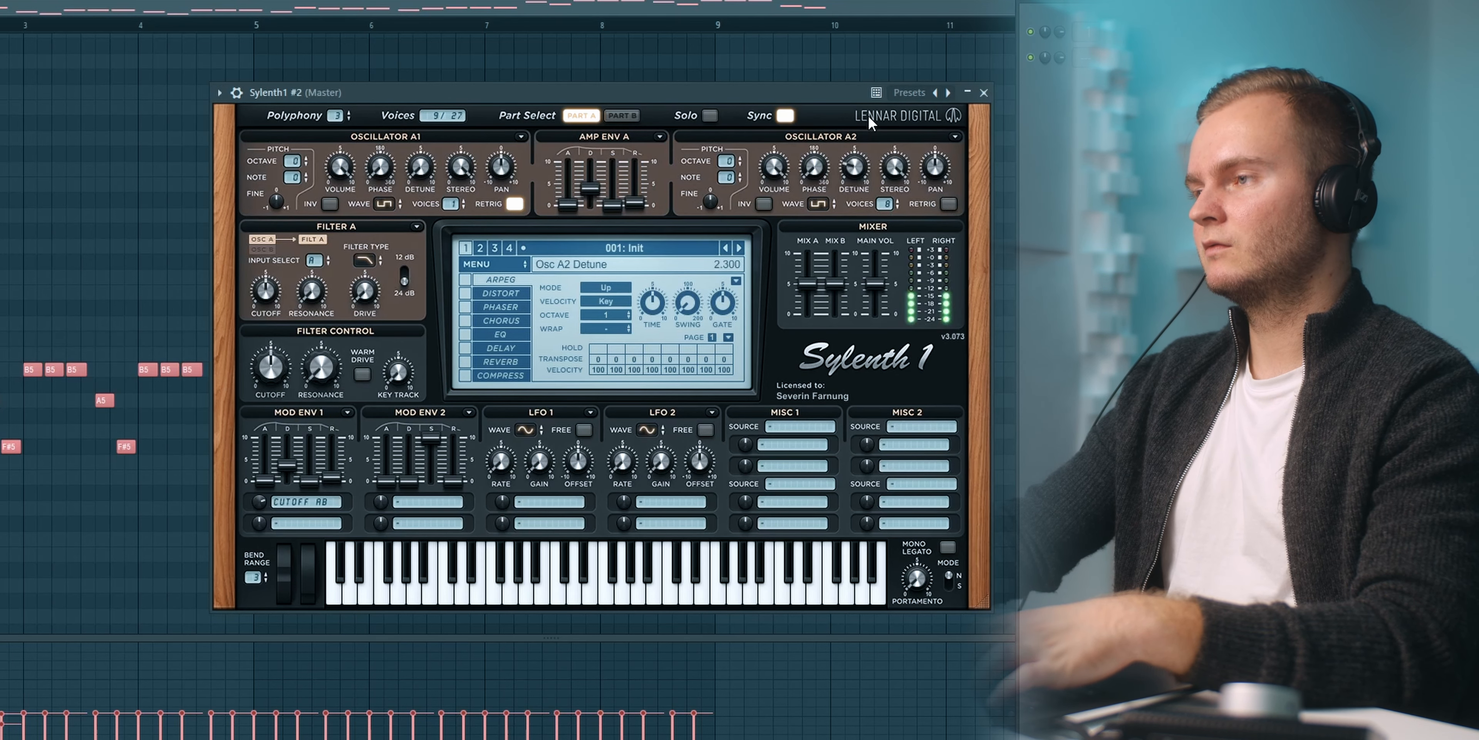
pyautogui.moveTo(856, 168); pyautogui.dragTo(774, 197)
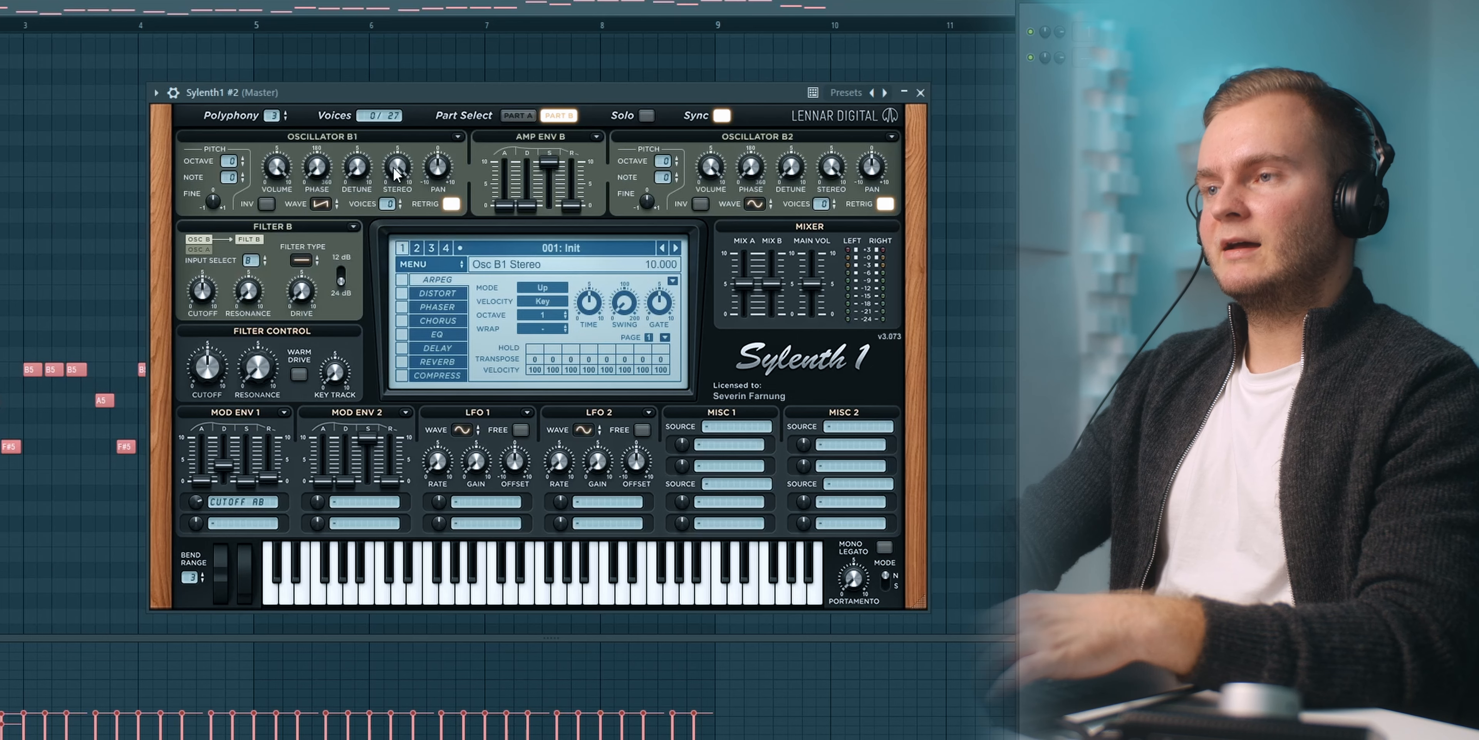
# Set oscillator B1 to Noise with 1 voice, give amp envelope B zero sustain and a short decay, and adjust the noise volume.
pyautogui.click(321, 204)
pyautogui.click(365, 322)
pyautogui.moveTo(549, 163); pyautogui.dragTo(549, 205)
pyautogui.moveTo(534, 97); pyautogui.dragTo(546, 96)
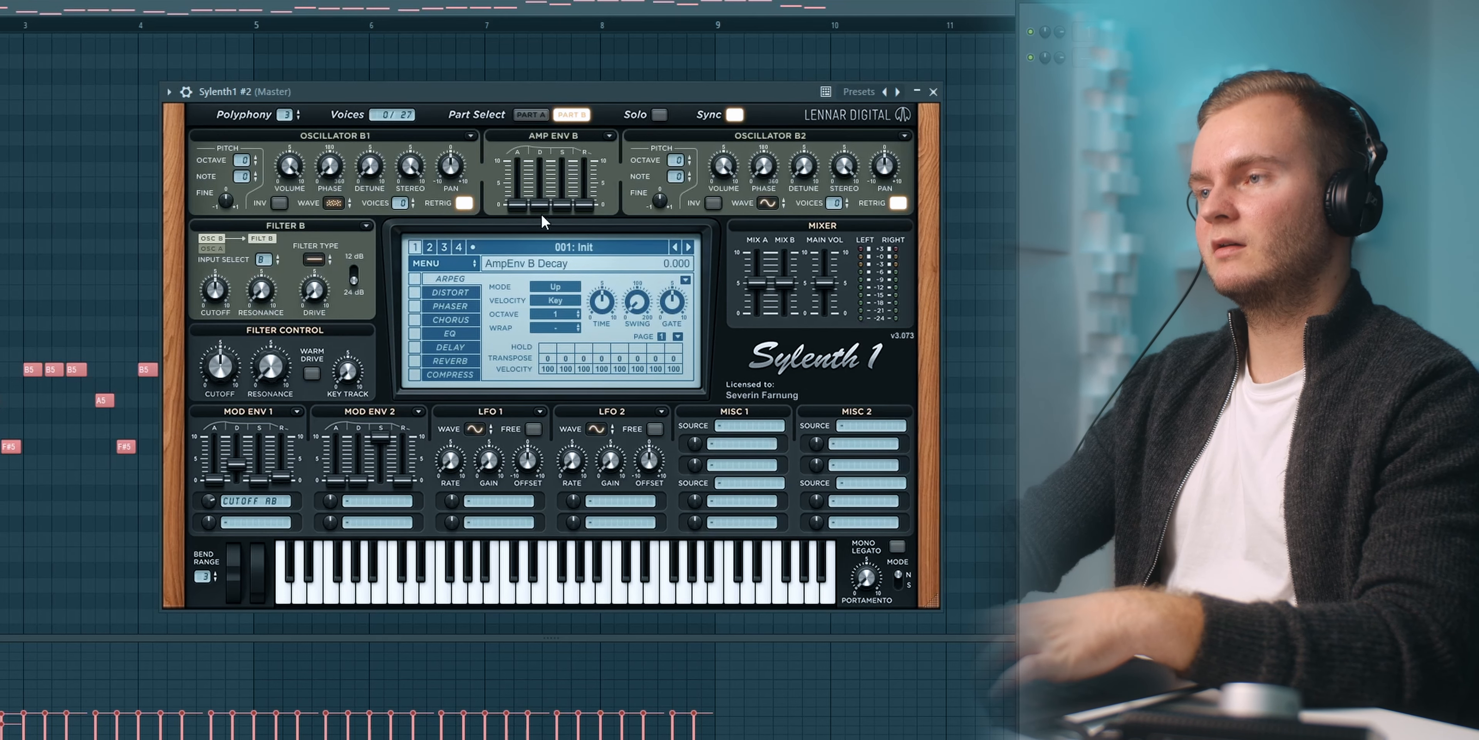
pyautogui.moveTo(541, 203); pyautogui.dragTo(539, 200)
pyautogui.click(413, 200)
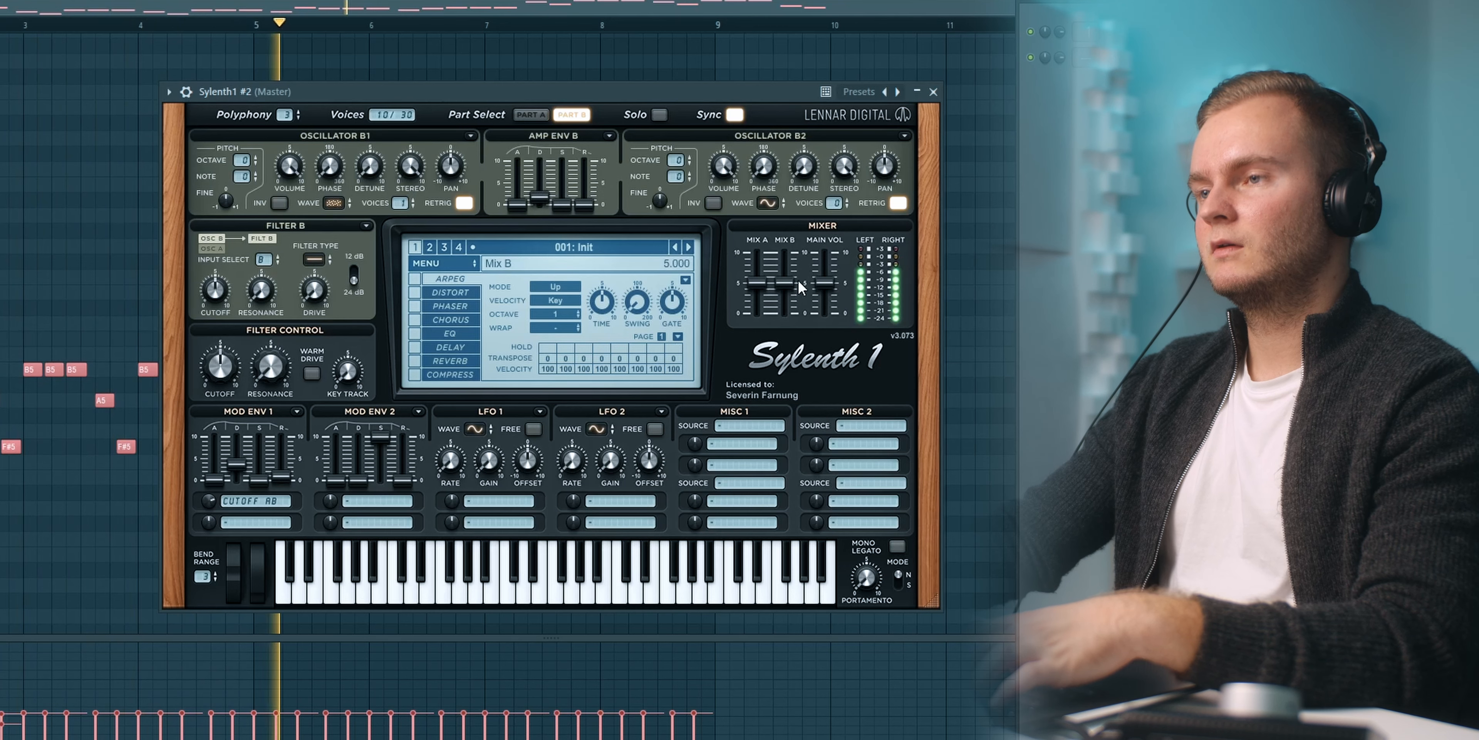
pyautogui.moveTo(302, 164); pyautogui.dragTo(285, 257)
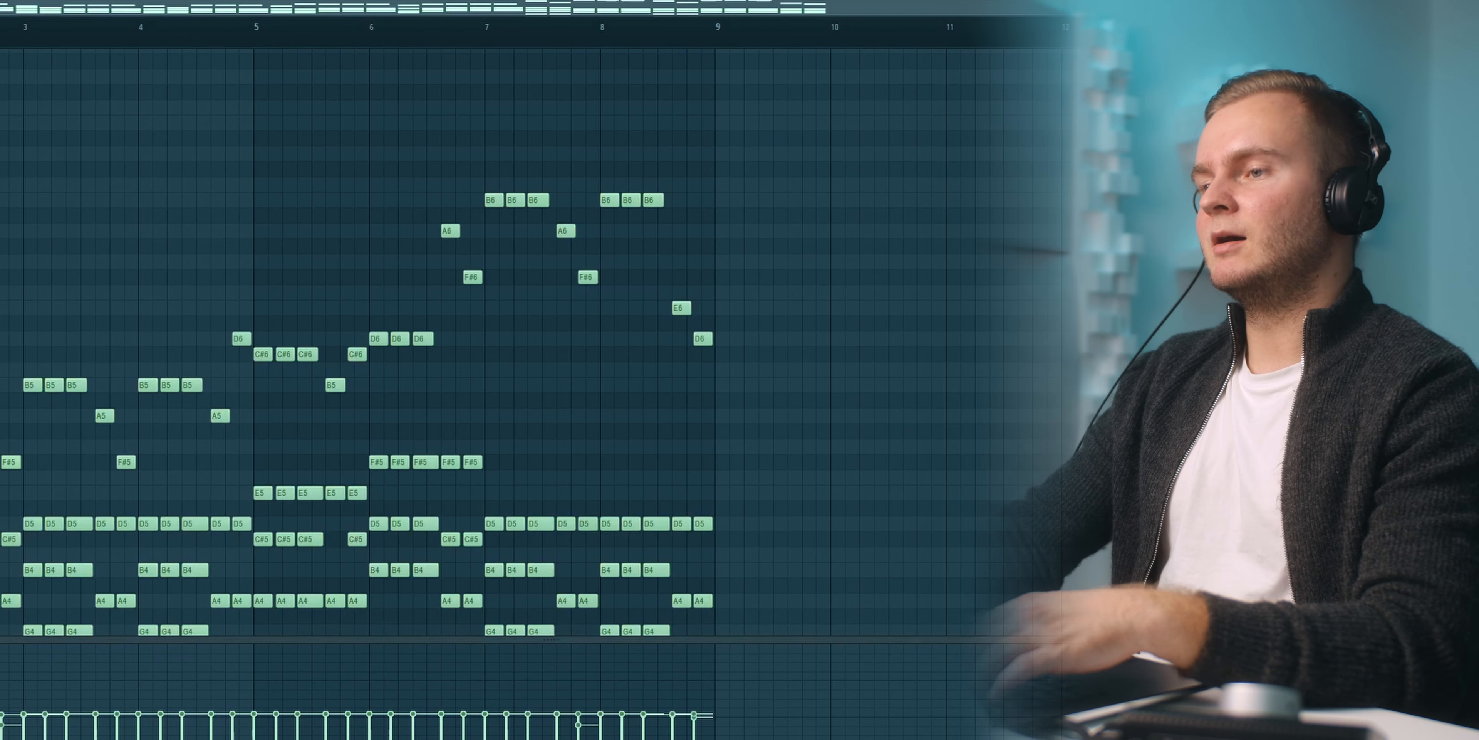
# Initialise the preset of the third Sylenth1 instance with Clear | Init.
pyautogui.scroll(-3, 356, 345)
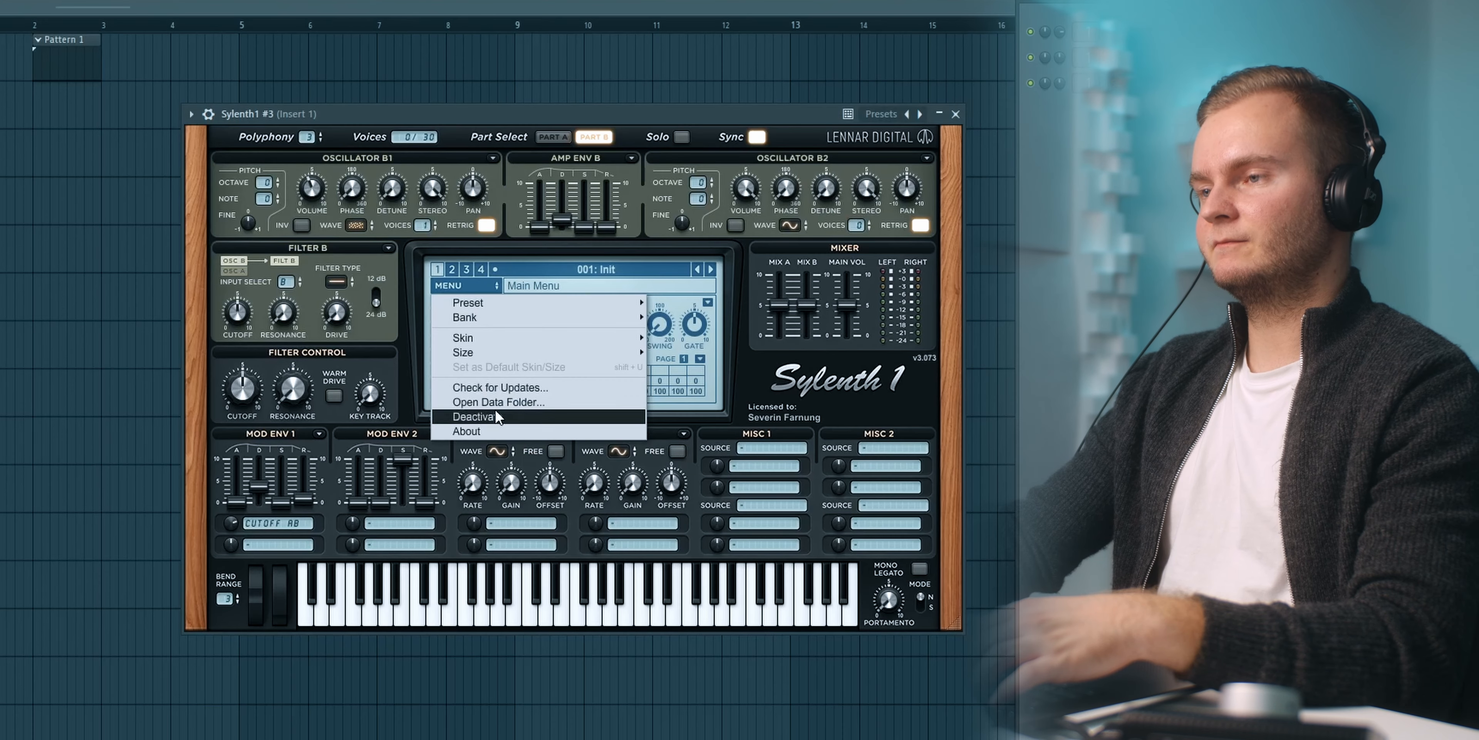
pyautogui.moveTo(480, 299)
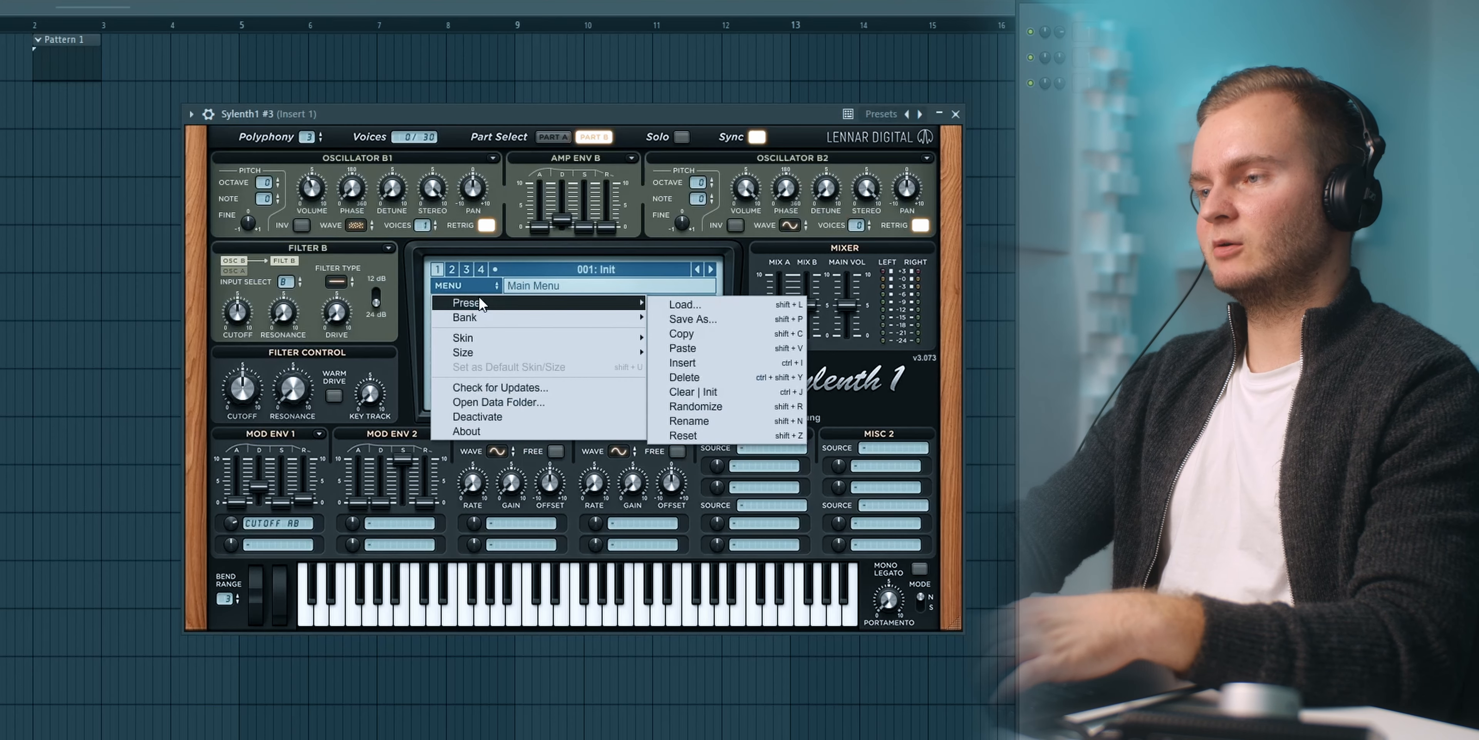
pyautogui.click(751, 393)
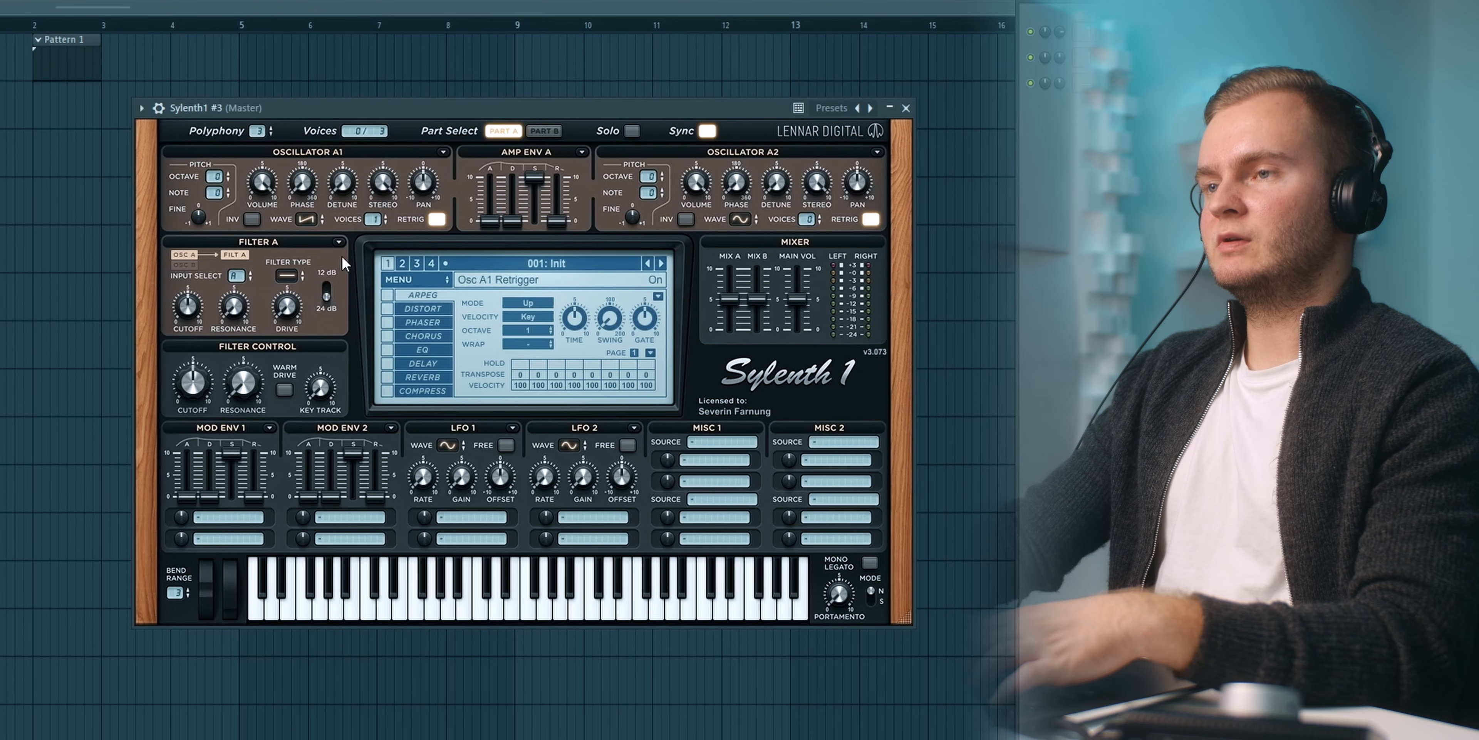
# Set oscillator A1 to octave -1 with 8 voices, turn off its retrigger, and raise its detune.
pyautogui.moveTo(215, 182); pyautogui.dragTo(216, 202)
pyautogui.moveTo(264, 118); pyautogui.dragTo(332, 121)
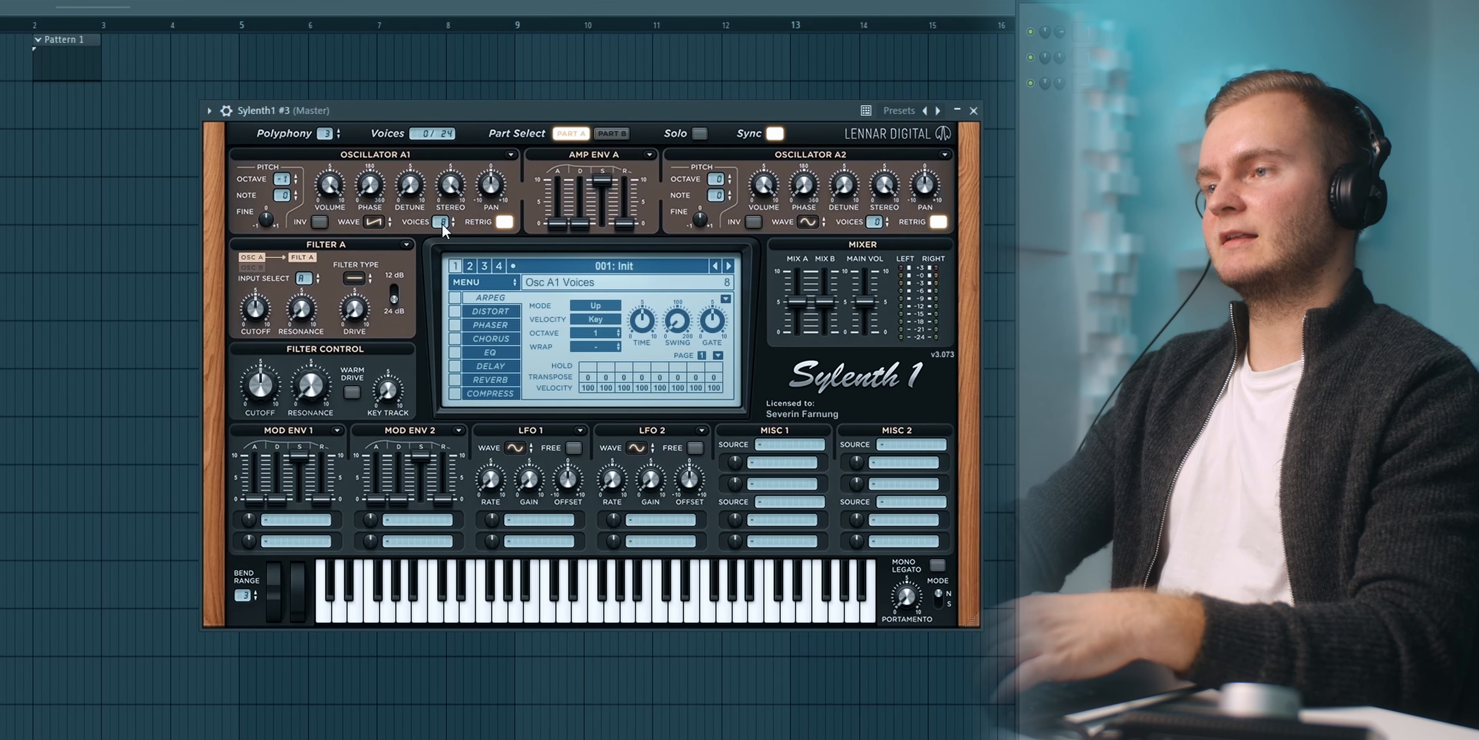
pyautogui.click(505, 221)
pyautogui.moveTo(416, 108); pyautogui.dragTo(438, 102)
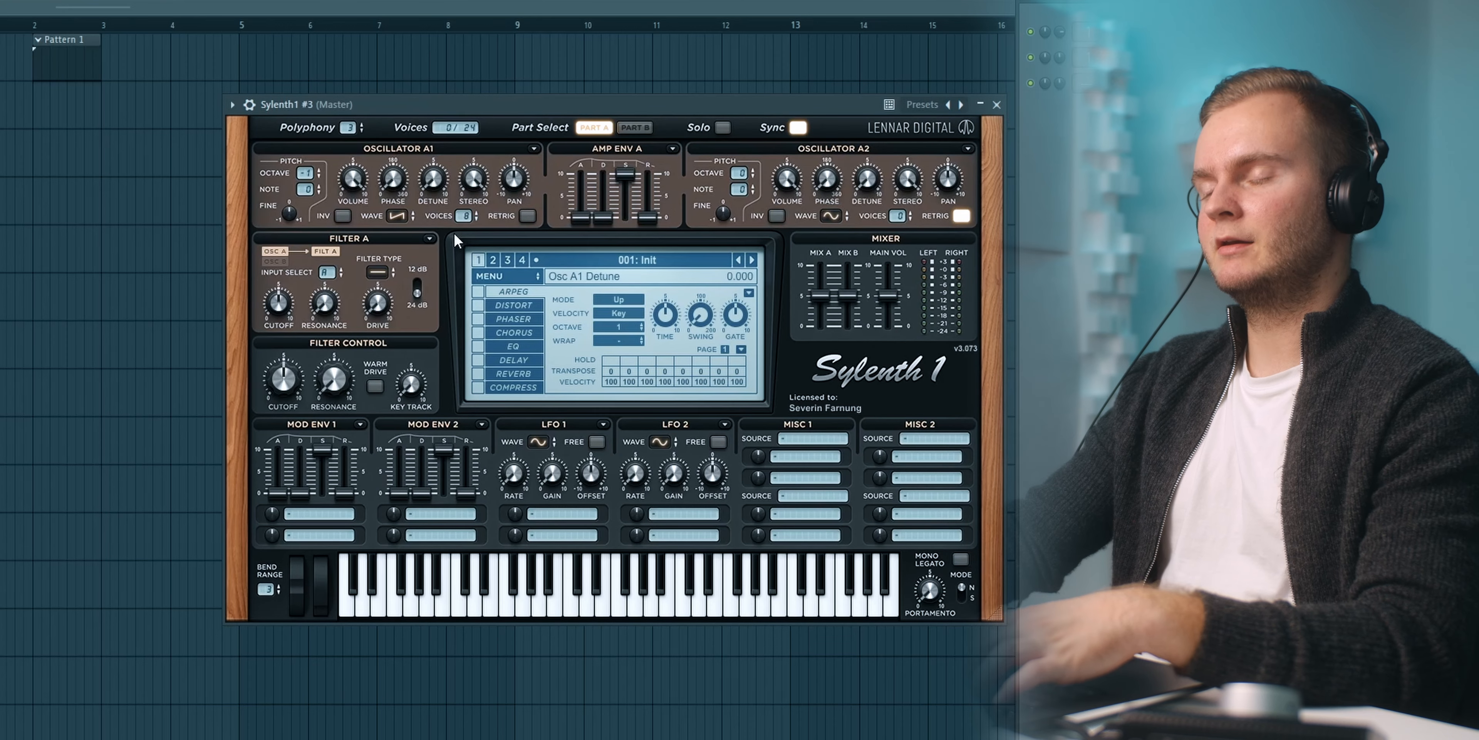
pyautogui.moveTo(436, 181); pyautogui.dragTo(446, 167)
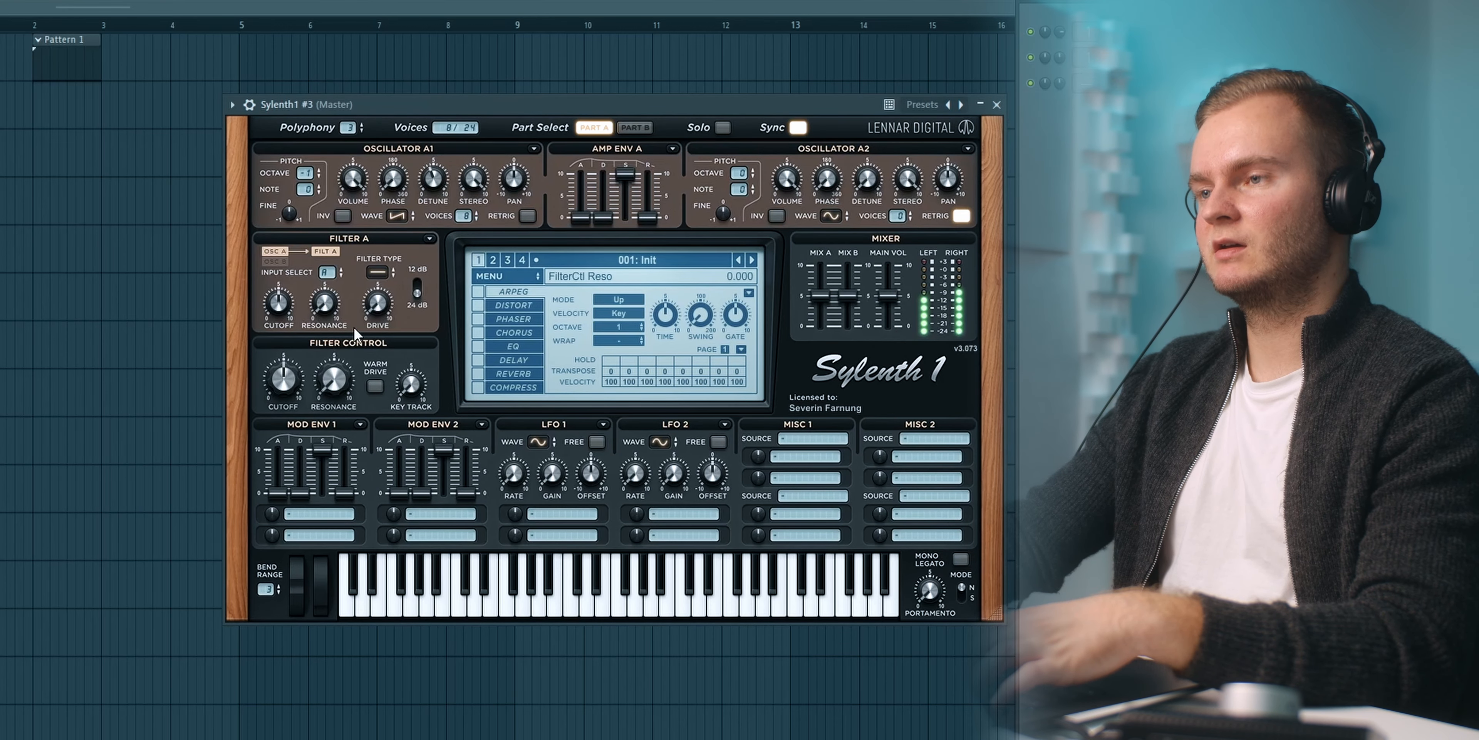
# Set Filter A to low-pass and lower its cutoff to about 4.1 while auditioning the saw layer.
pyautogui.click(377, 272)
pyautogui.click(407, 295)
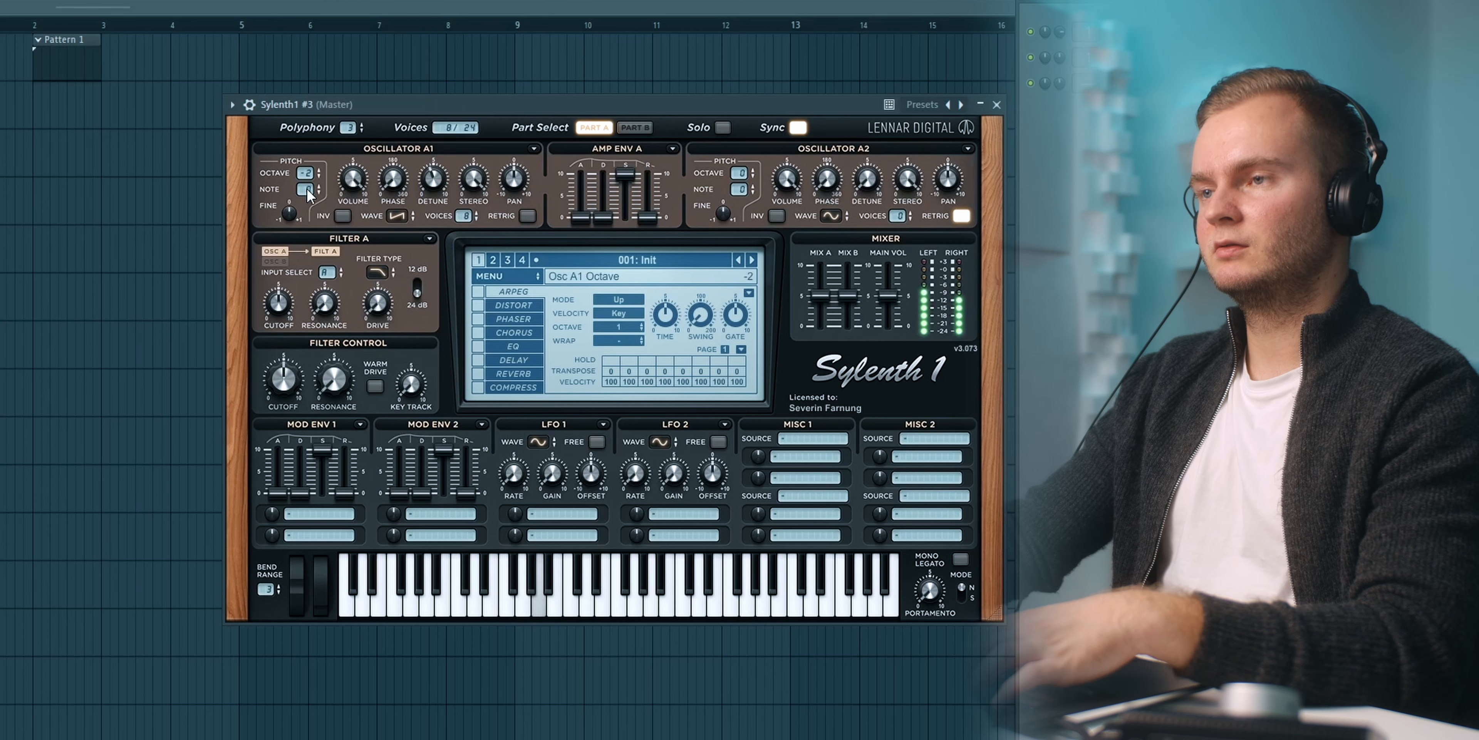
pyautogui.moveTo(335, 384)
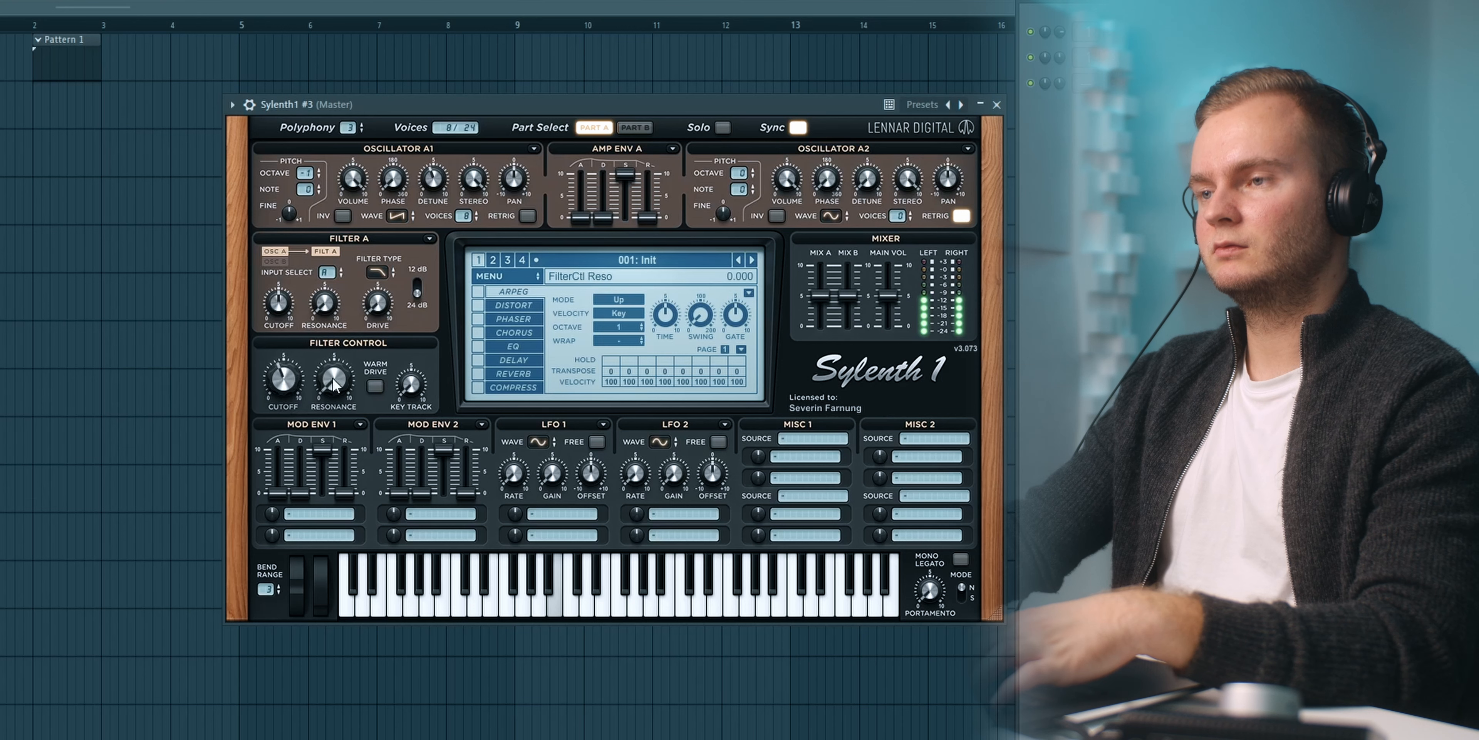
pyautogui.moveTo(379, 308)
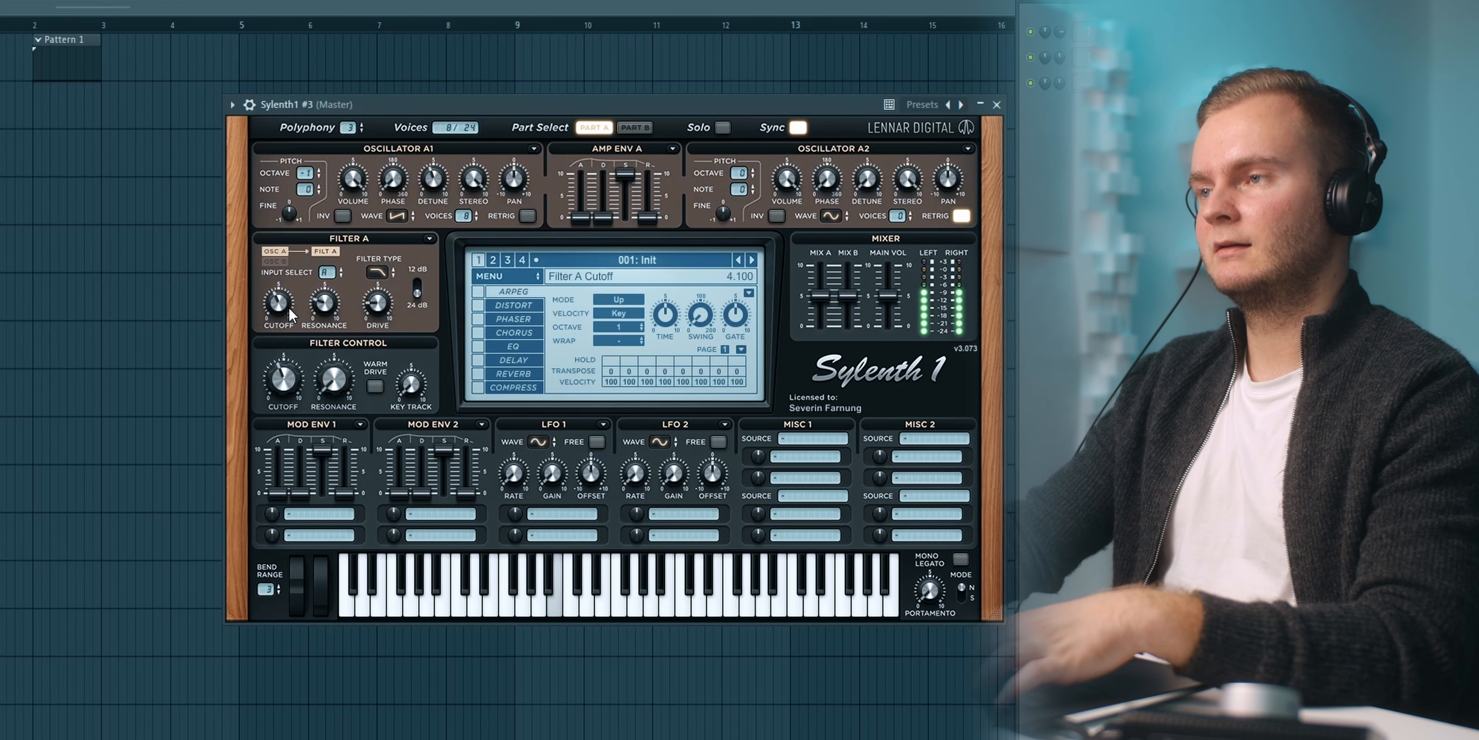
pyautogui.moveTo(600, 104); pyautogui.dragTo(564, 105)
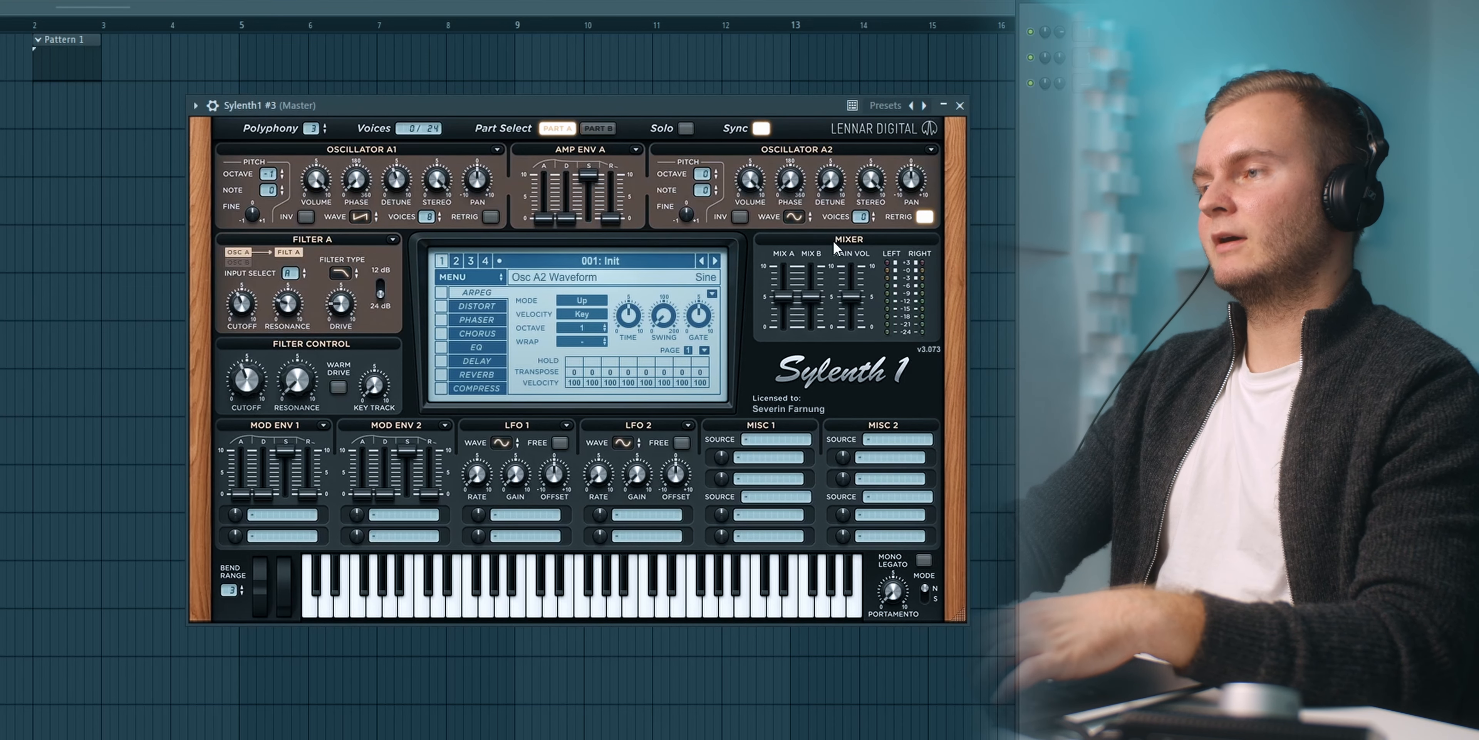
# Add a one-voice Sine on oscillator A2 at octave -1 and adjust its volume.
pyautogui.click(866, 215)
pyautogui.moveTo(666, 116); pyautogui.dragTo(677, 113)
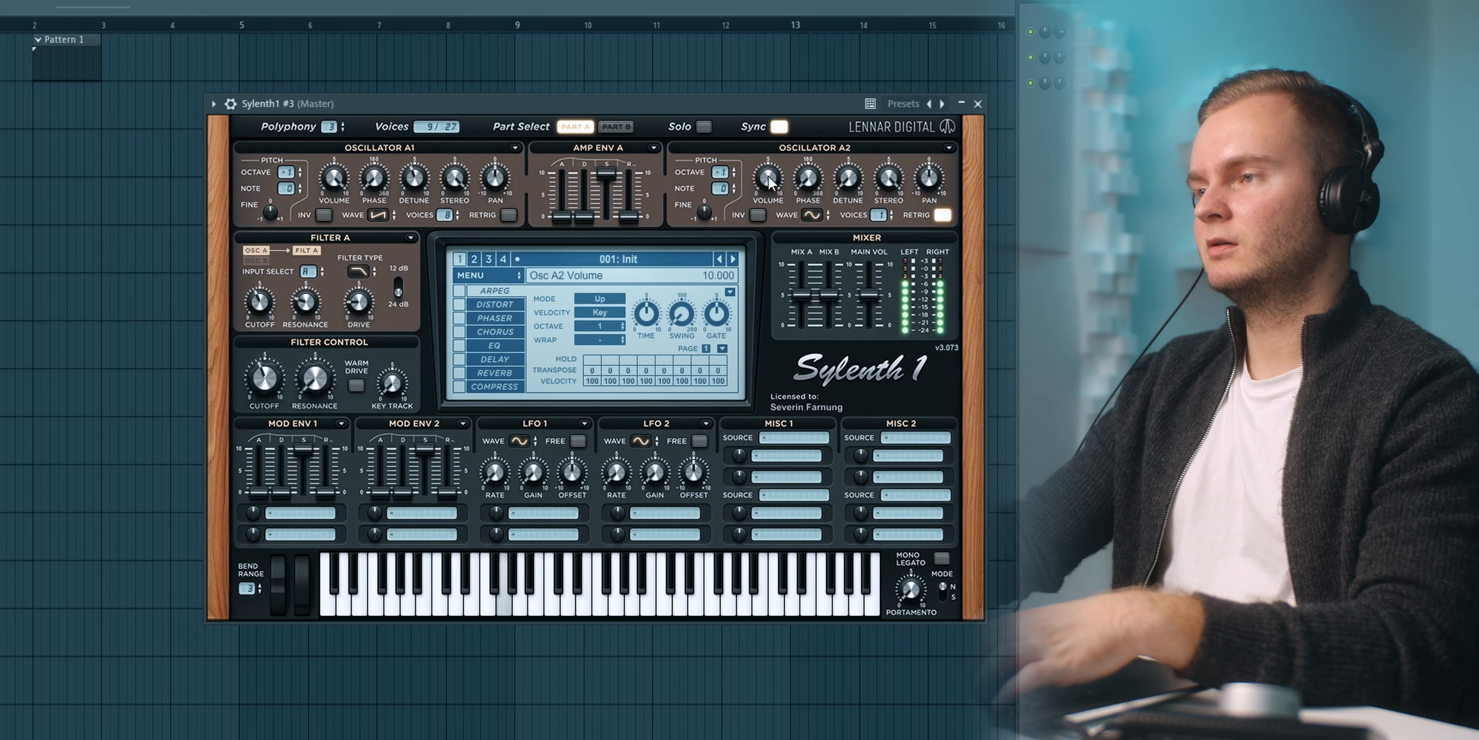
pyautogui.moveTo(767, 208)
pyautogui.mouseDown()
pyautogui.moveTo(787, 156)
pyautogui.moveTo(771, 185)
pyautogui.mouseUp()
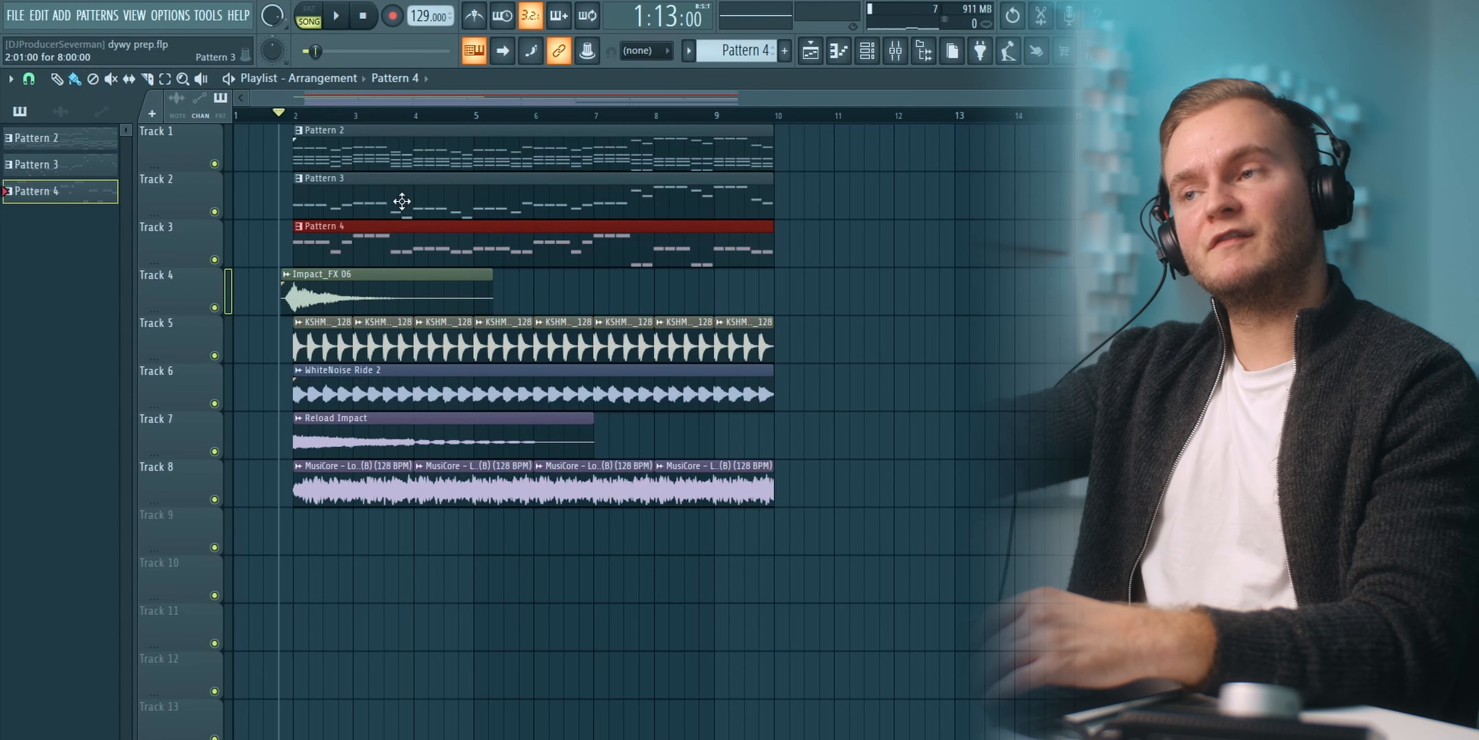
# Play back the full arrangement in the playlist to hear all synth layers together with the drums and effects.
pyautogui.press('space')
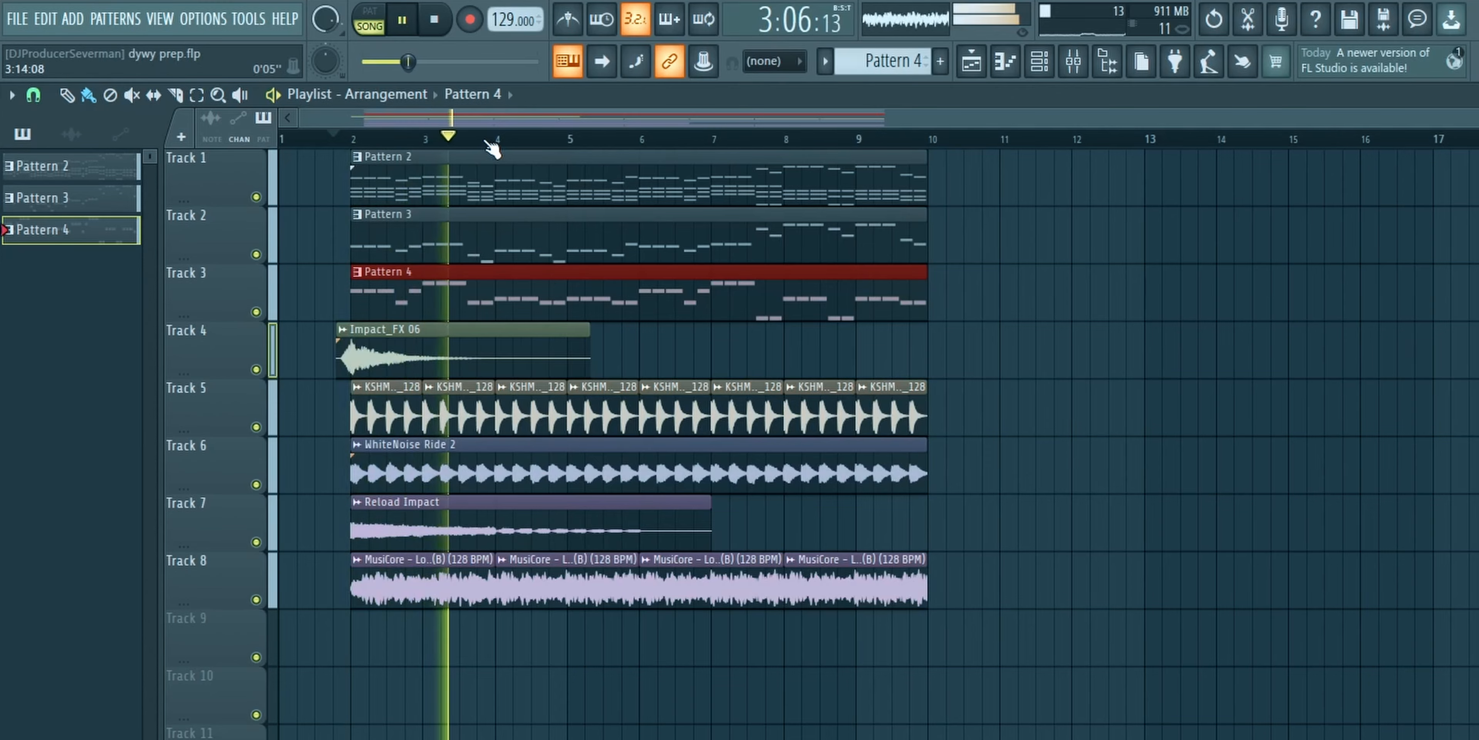
pyautogui.scroll(2, 492, 143)
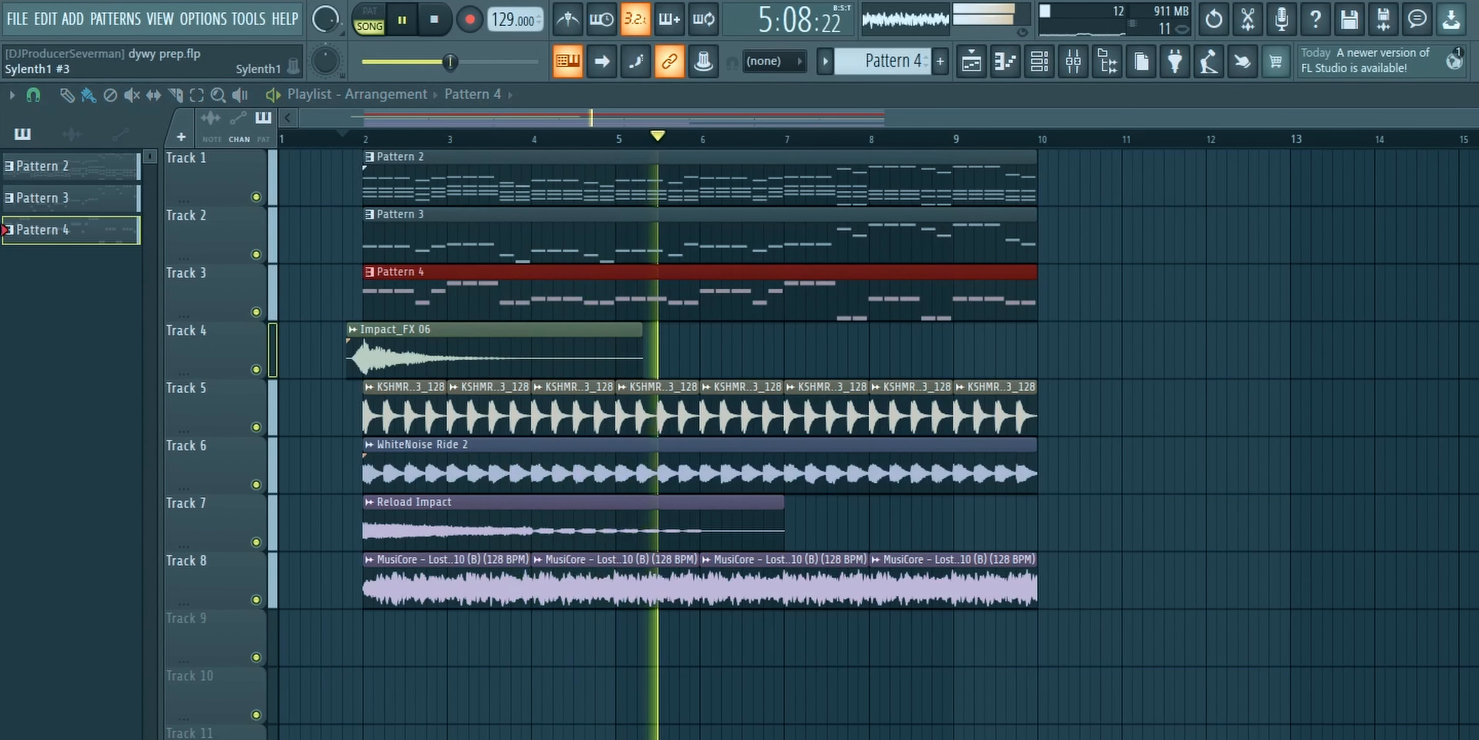
pyautogui.scroll(2, 747, 138)
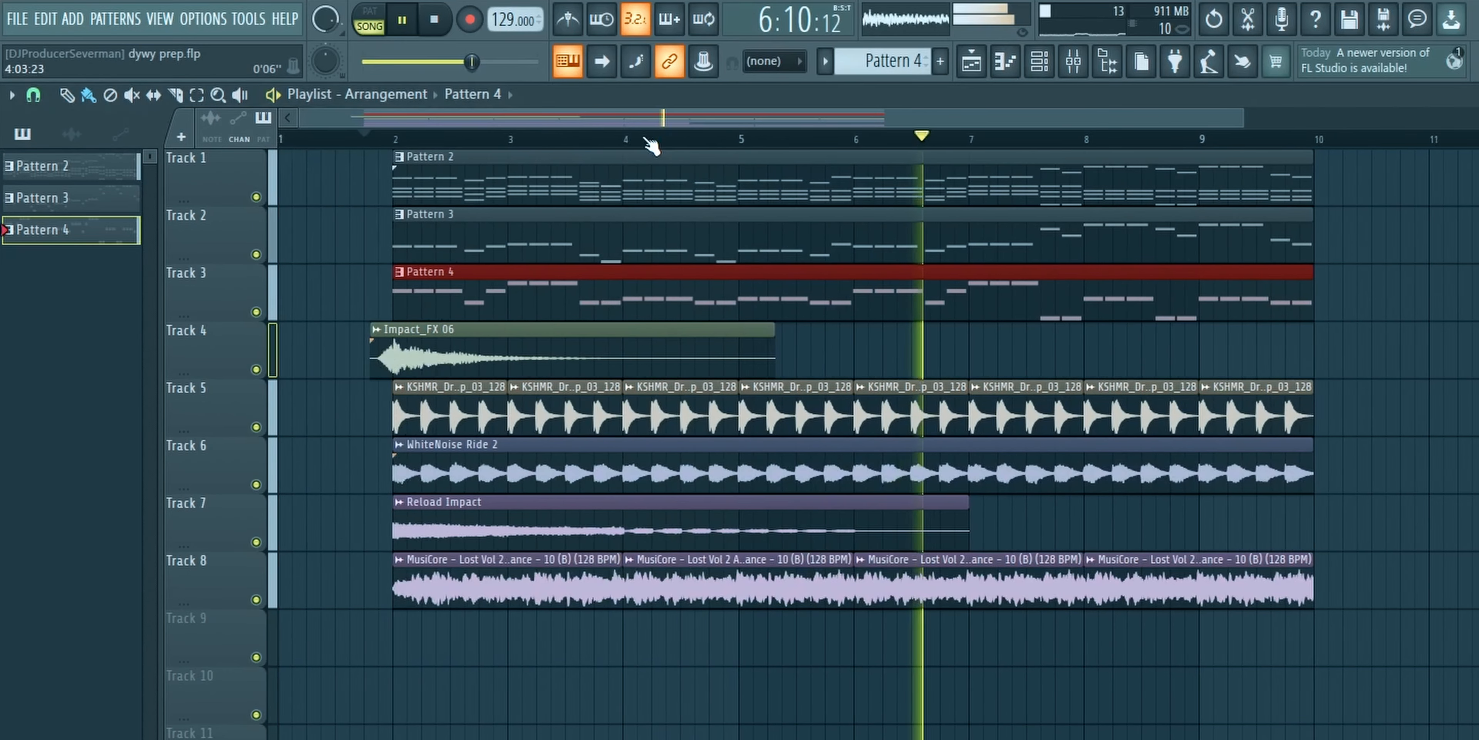